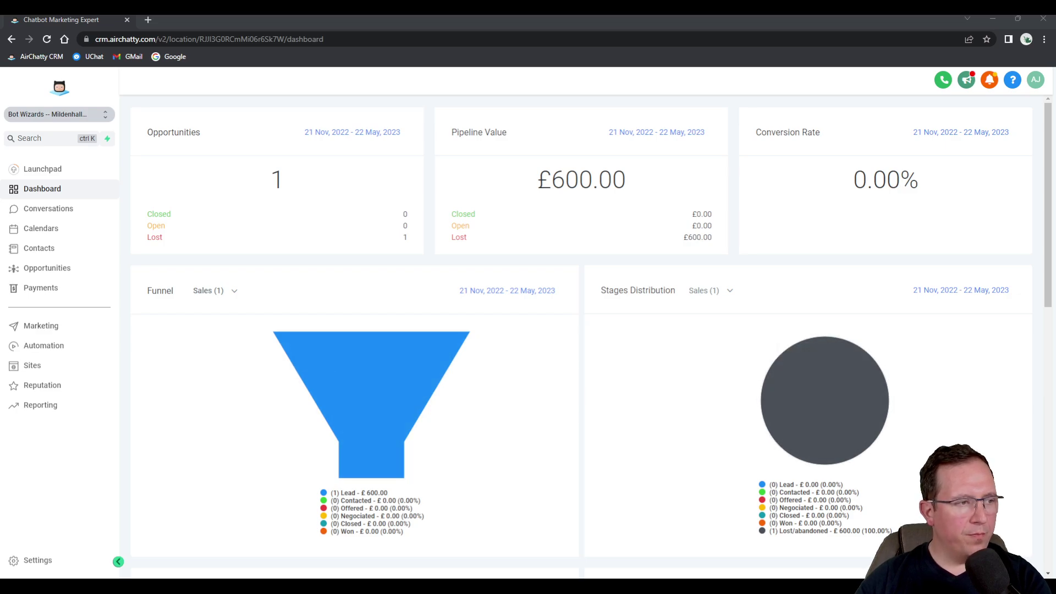
{"action": "left_click", "coordinate": [43, 327]}
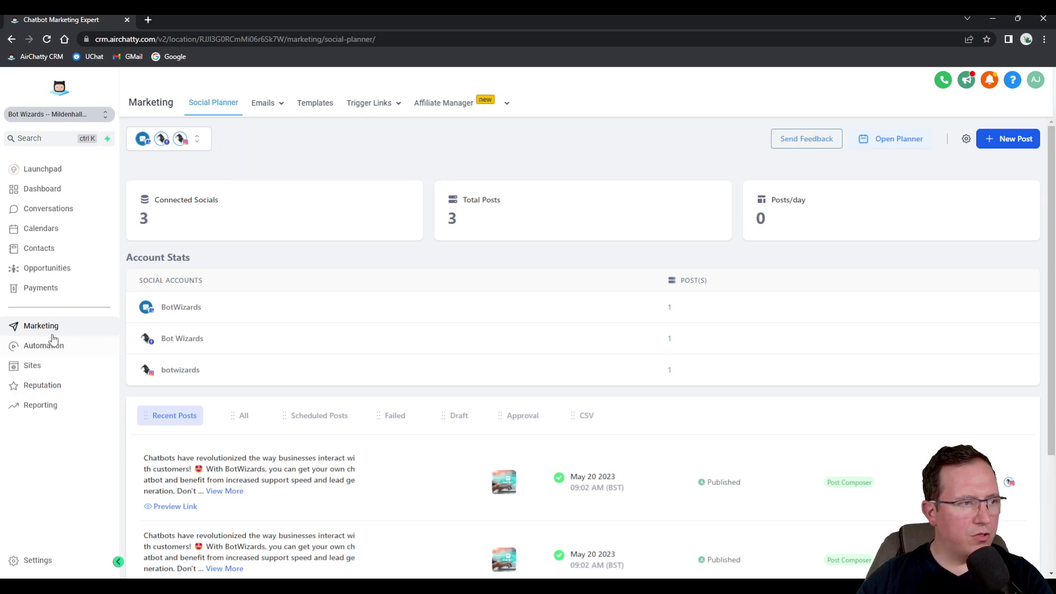
{"action": "mouse_move", "coordinate": [403, 103]}
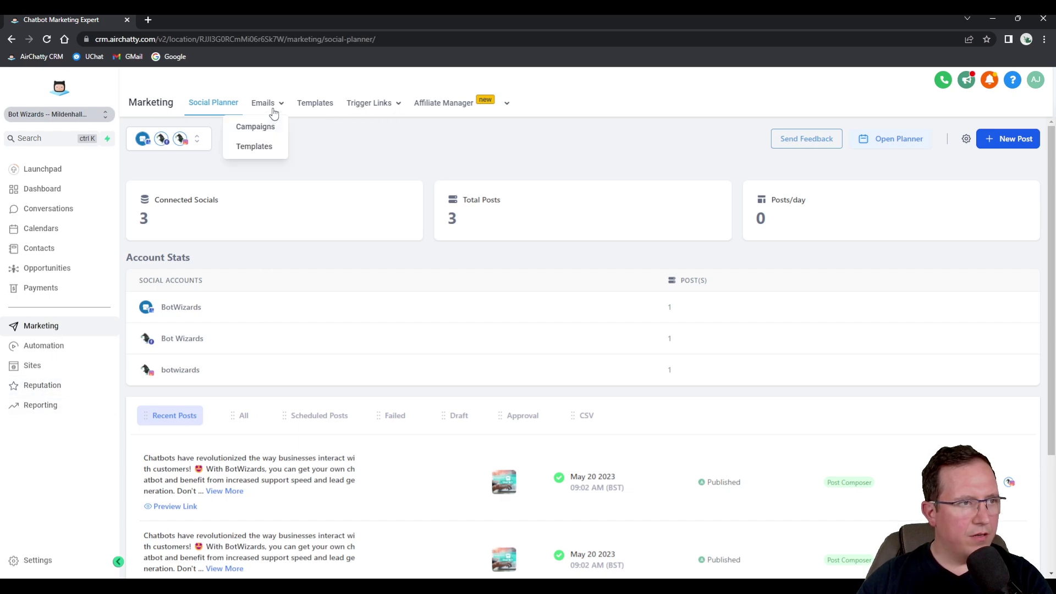
{"action": "mouse_move", "coordinate": [368, 107]}
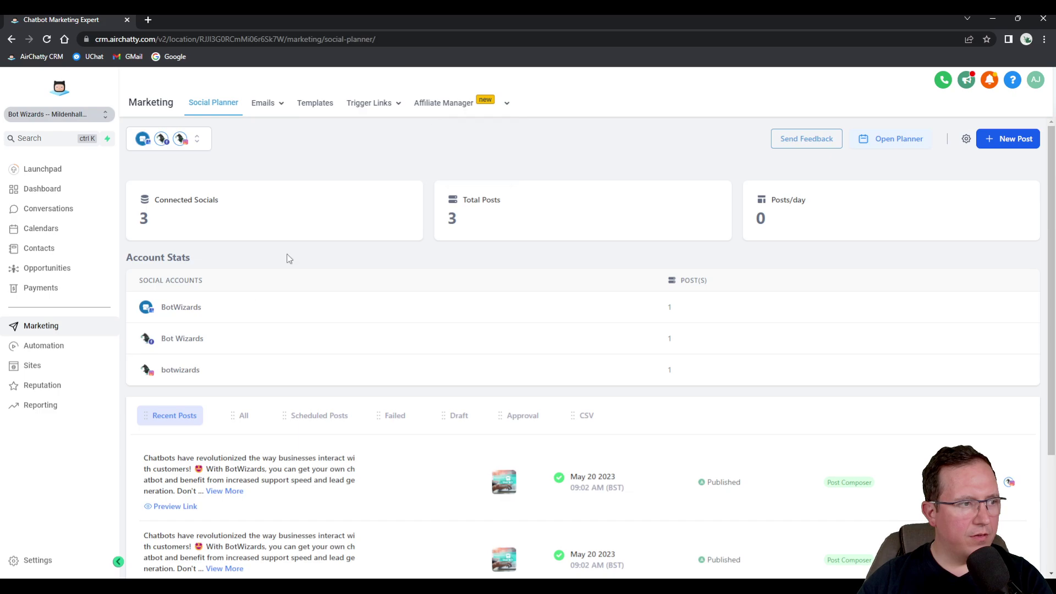
Start a new blog post from the Blogs area of Sites and title it "My Blog"
{"action": "left_click", "coordinate": [94, 369]}
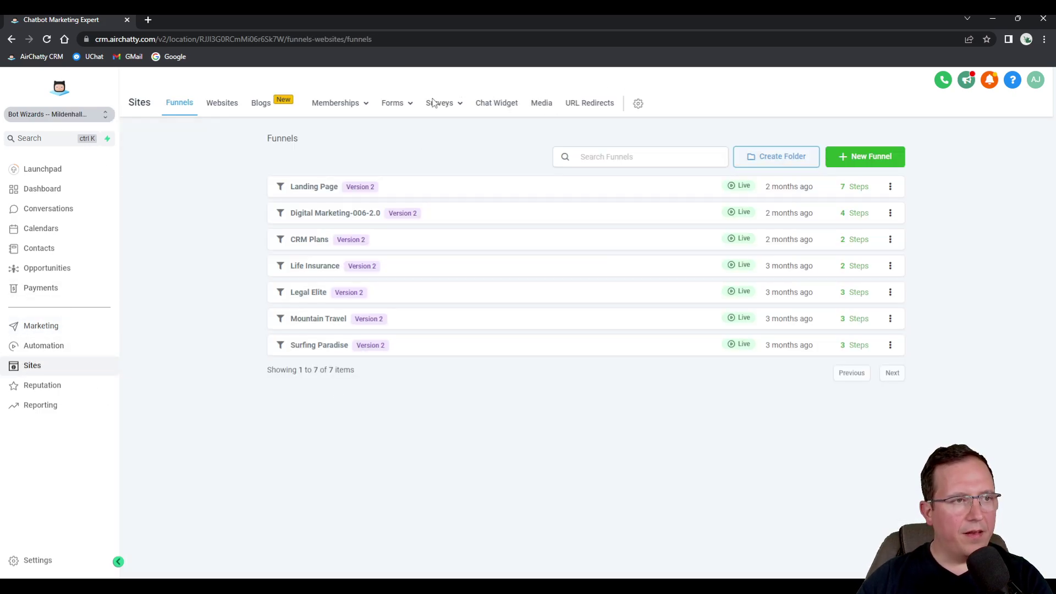
{"action": "left_click", "coordinate": [257, 105]}
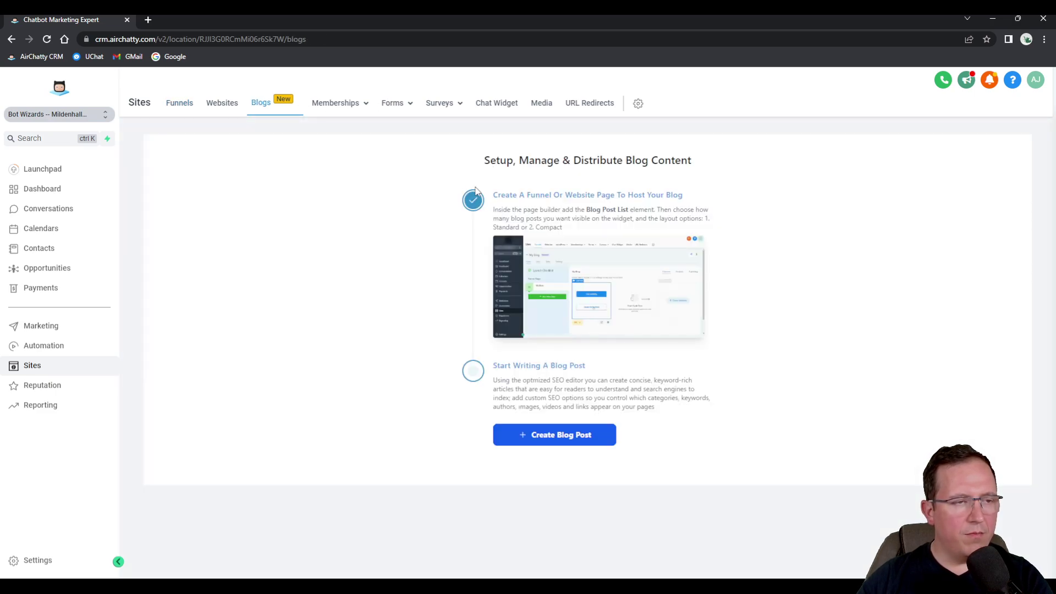
{"action": "left_click", "coordinate": [547, 441]}
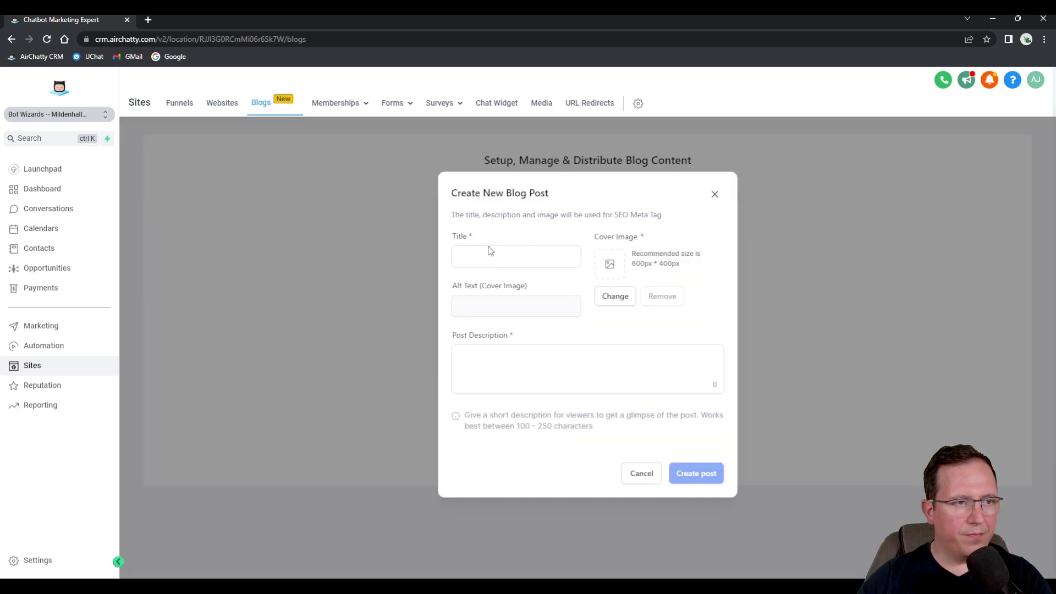
{"action": "left_click", "coordinate": [496, 256]}
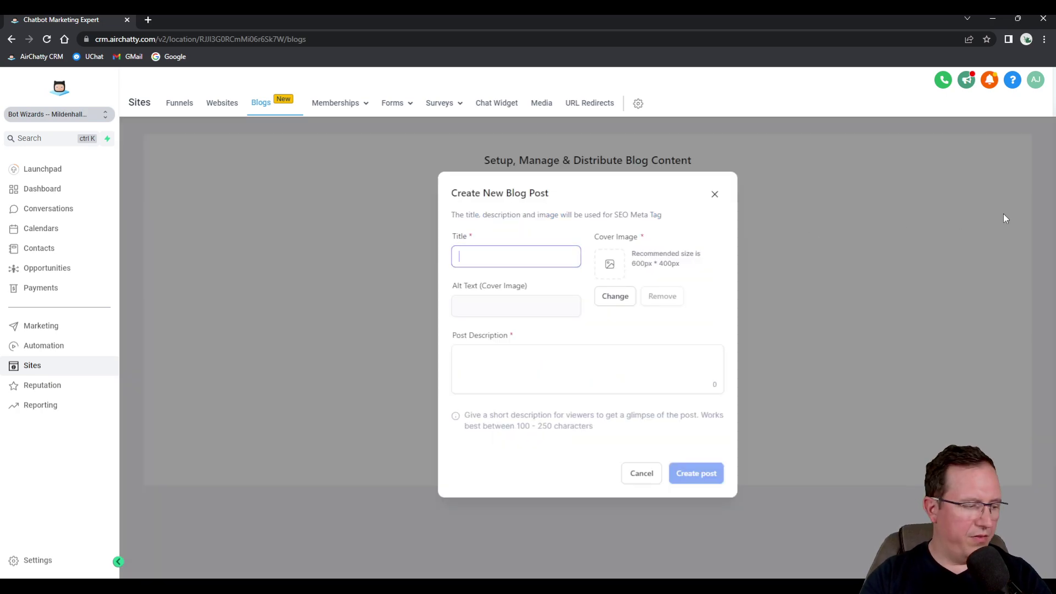
{"action": "type", "text": "My B"}
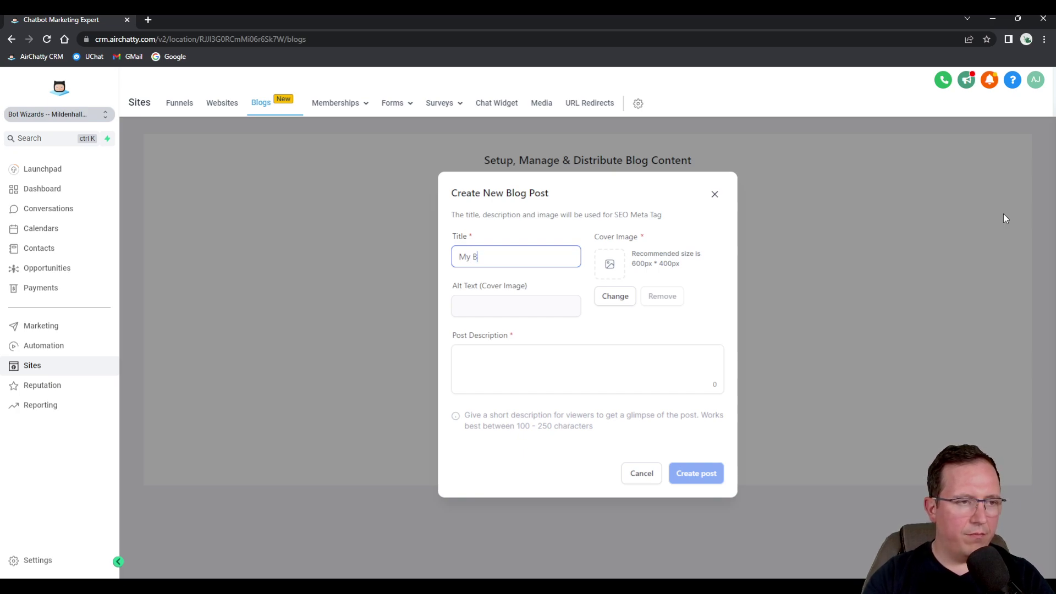
{"action": "type", "text": "log"}
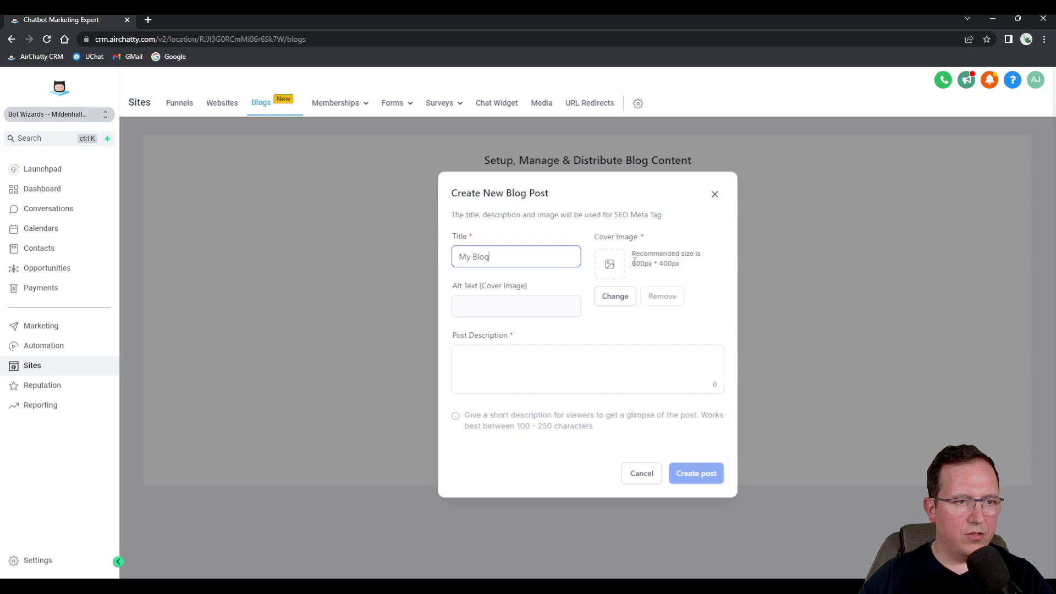
Enter "This is my first blog" as the description of the new blog post
{"action": "left_click_drag", "start_coordinate": [633, 263], "coordinate": [682, 264]}
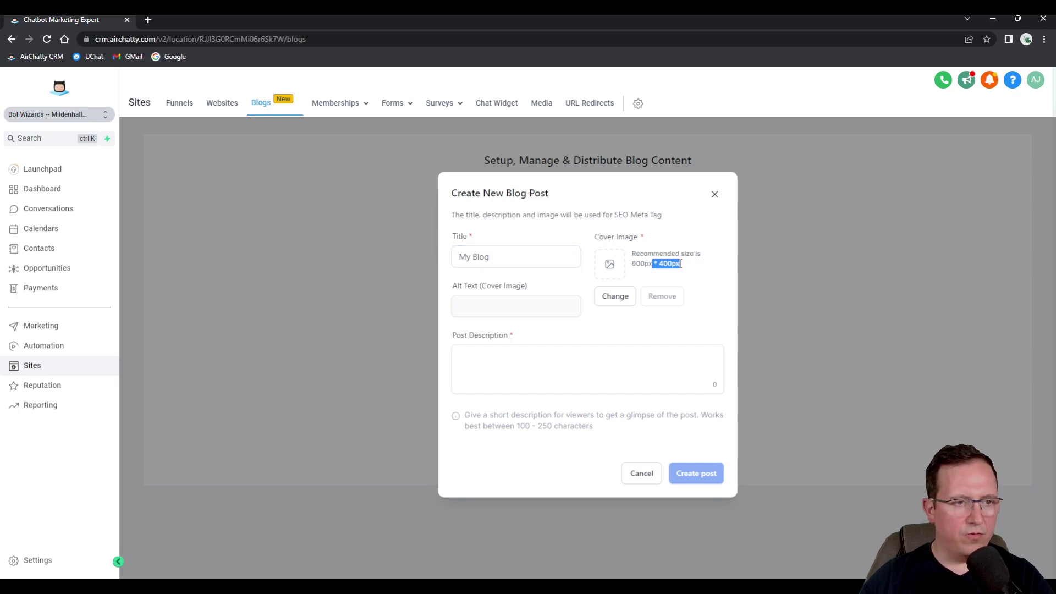
{"action": "left_click", "coordinate": [491, 306]}
{"action": "left_click", "coordinate": [502, 364]}
{"action": "type", "text": "T"}
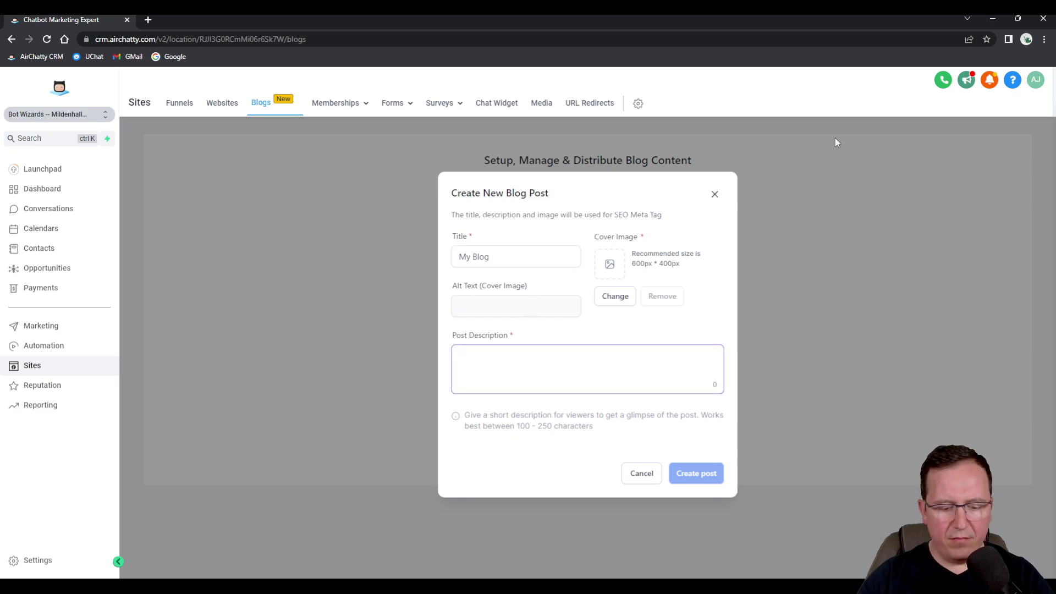
{"action": "type", "text": "his is my firs"}
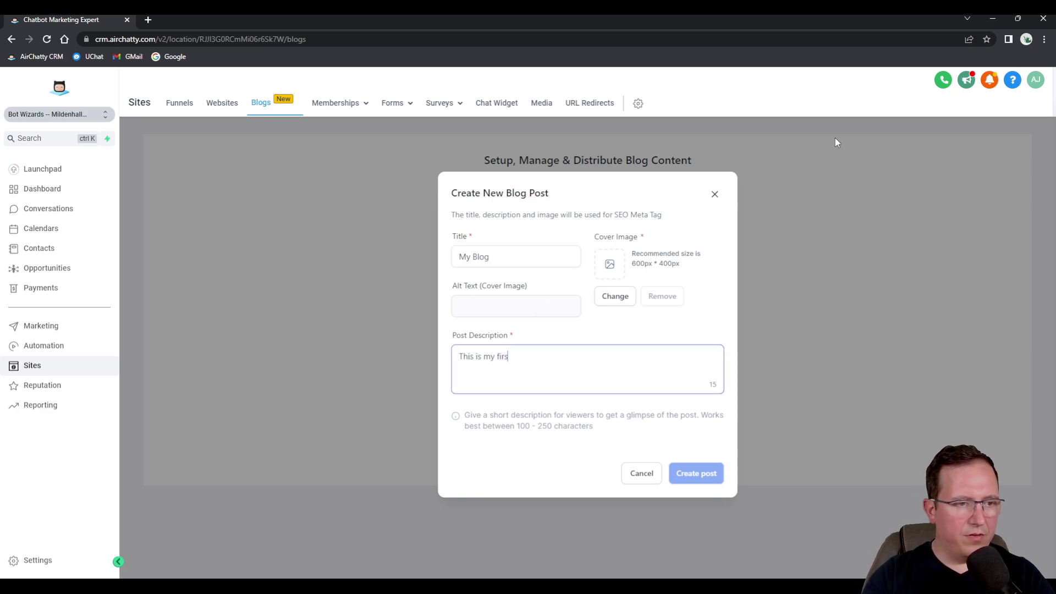
{"action": "type", "text": "t blog"}
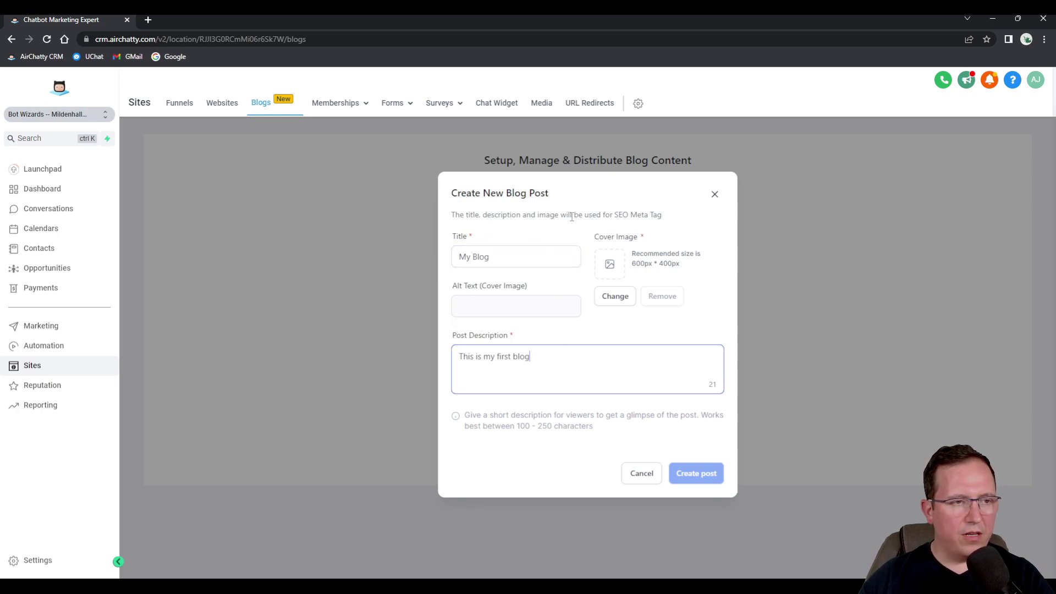
{"action": "left_click_drag", "start_coordinate": [452, 215], "coordinate": [477, 216]}
{"action": "left_click", "coordinate": [453, 216]}
{"action": "double_click", "coordinate": [473, 216]}
{"action": "double_click", "coordinate": [498, 216]}
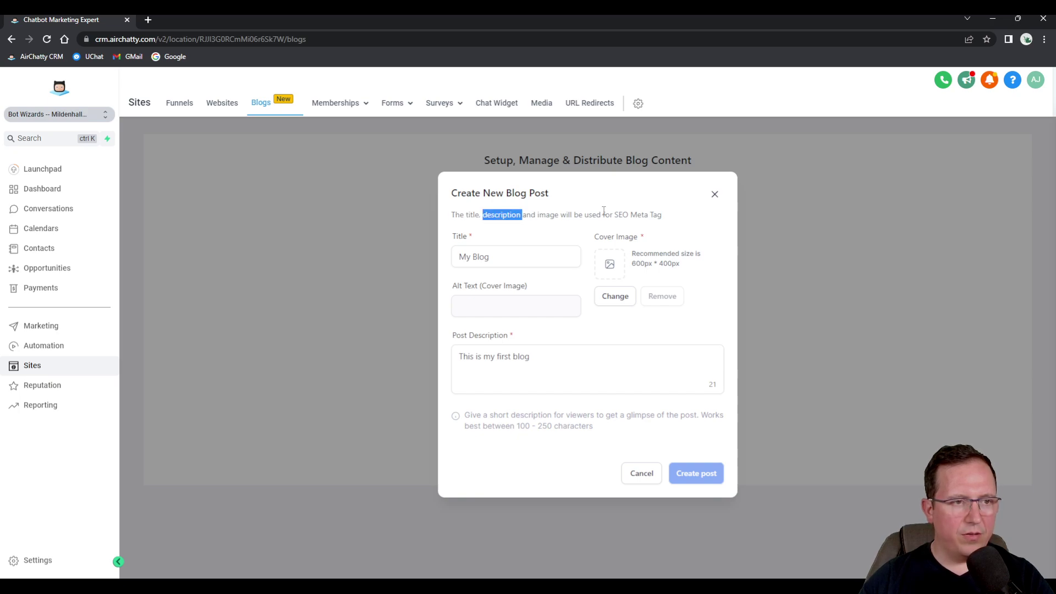
{"action": "left_click_drag", "start_coordinate": [616, 215], "coordinate": [664, 215]}
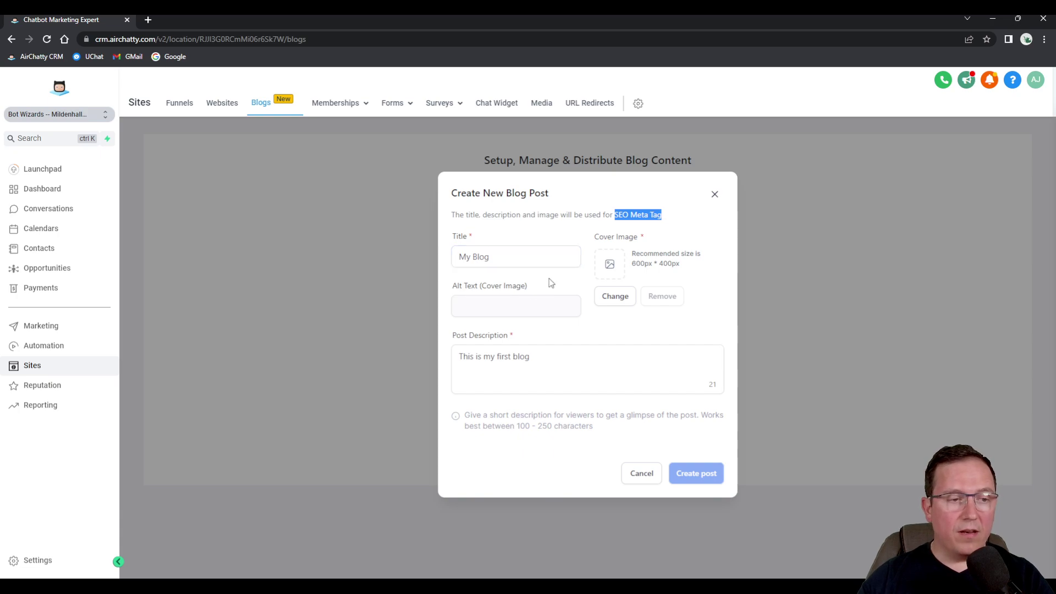
Extend the post description's opening sentence with "about chatbots and automation"
{"action": "left_click", "coordinate": [510, 371]}
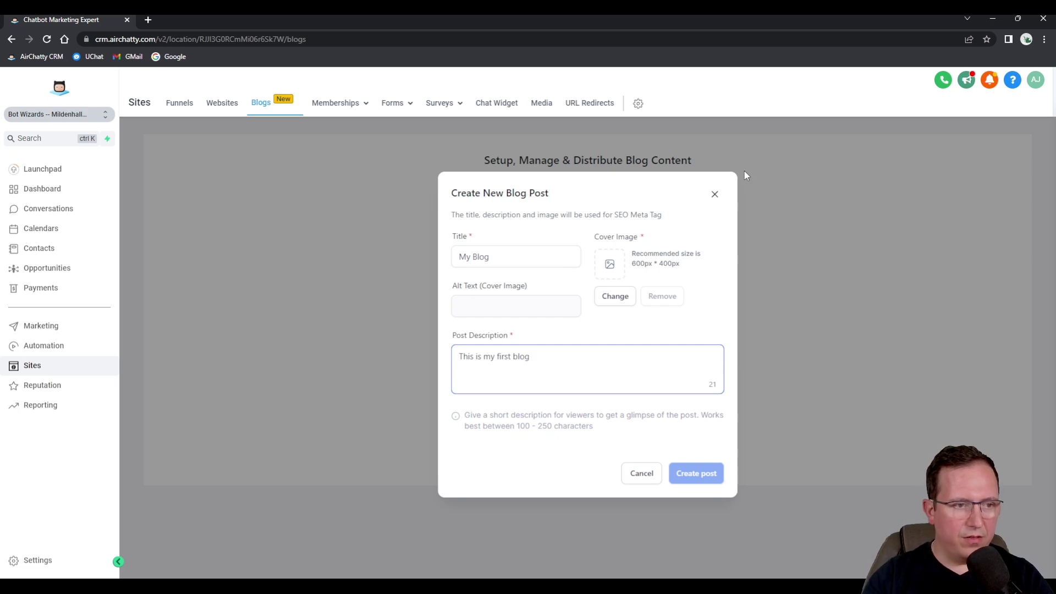
{"action": "type", "text": "pl"}
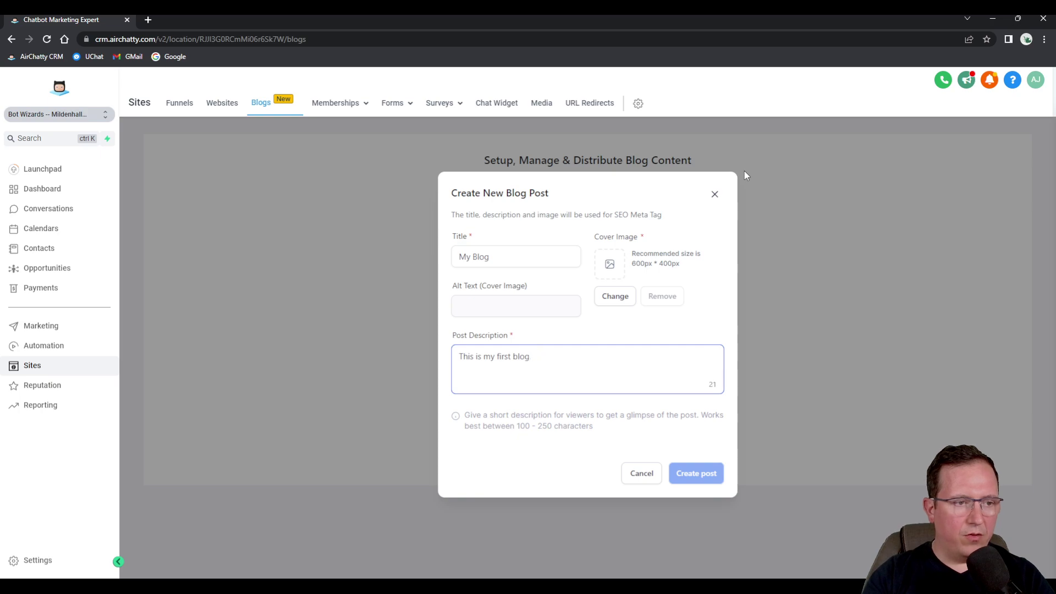
{"action": "type", "text": " about chatbots and"}
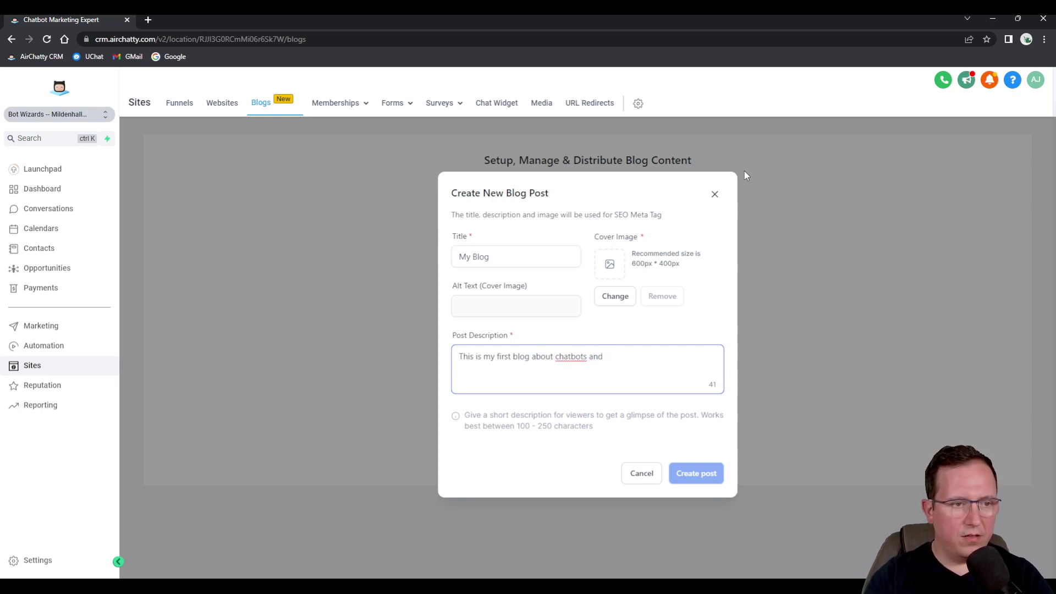
{"action": "type", "text": " teautomati"}
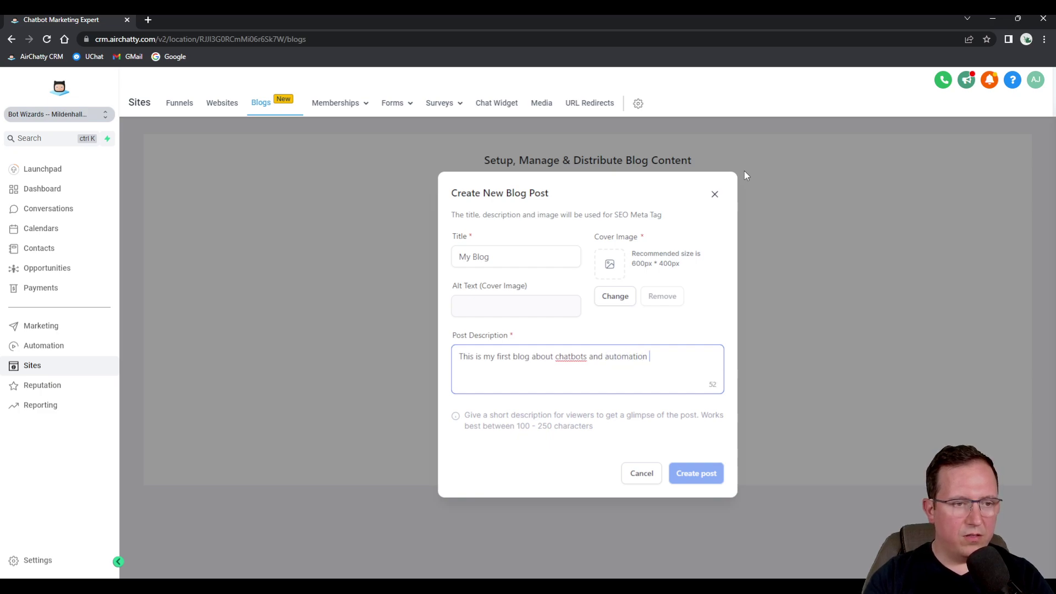
End the description's first sentence with a full stop and add "Follow my articles and learn how to master building chatbots"
{"action": "type", "text": "on. Foll"}
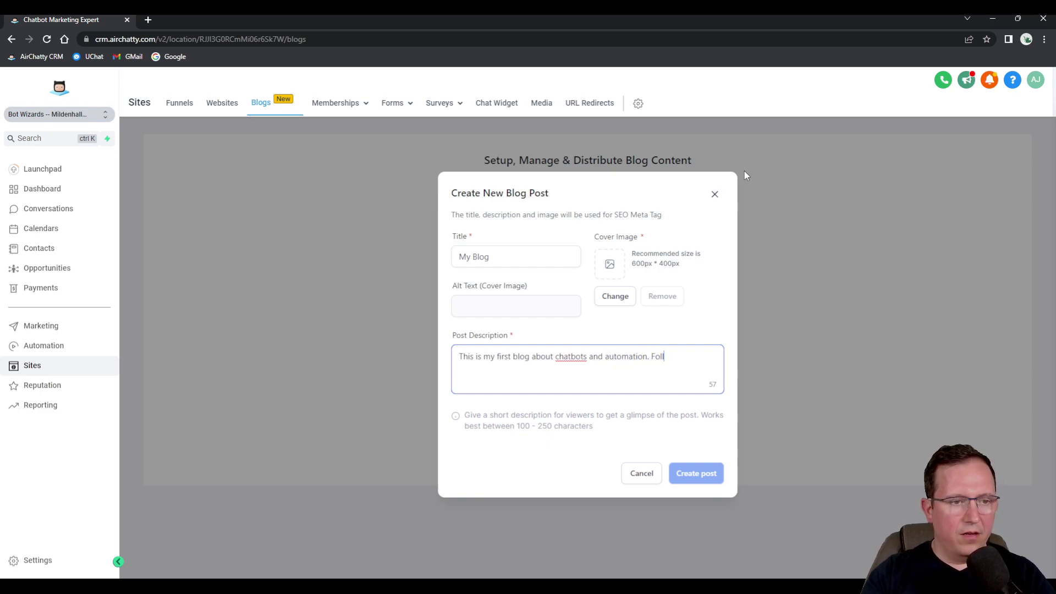
{"action": "type", "text": "ow my b"}
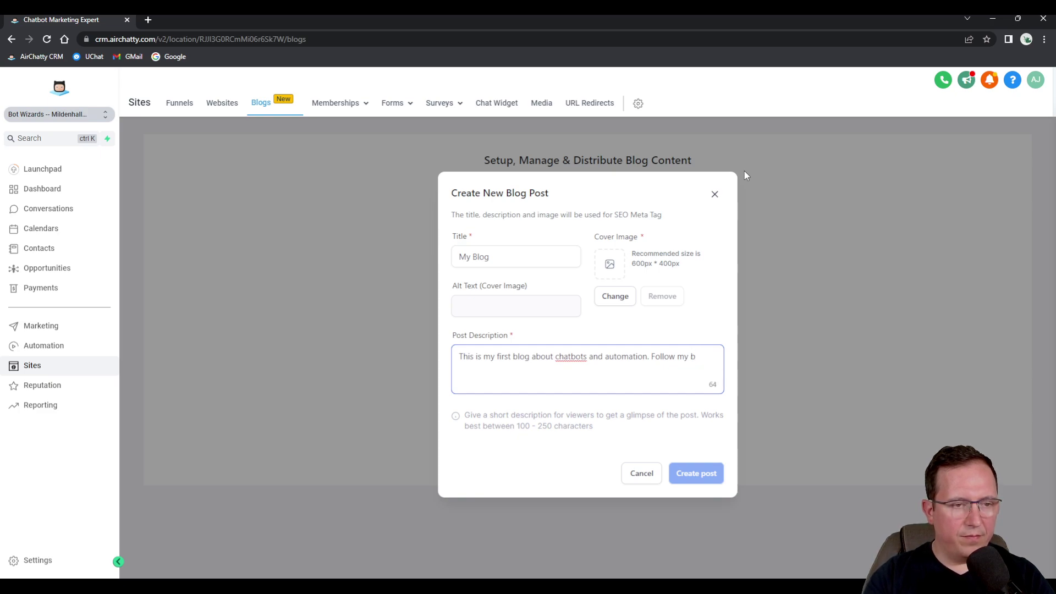
{"action": "key", "text": "BackSpace"}
{"action": "type", "text": "article"}
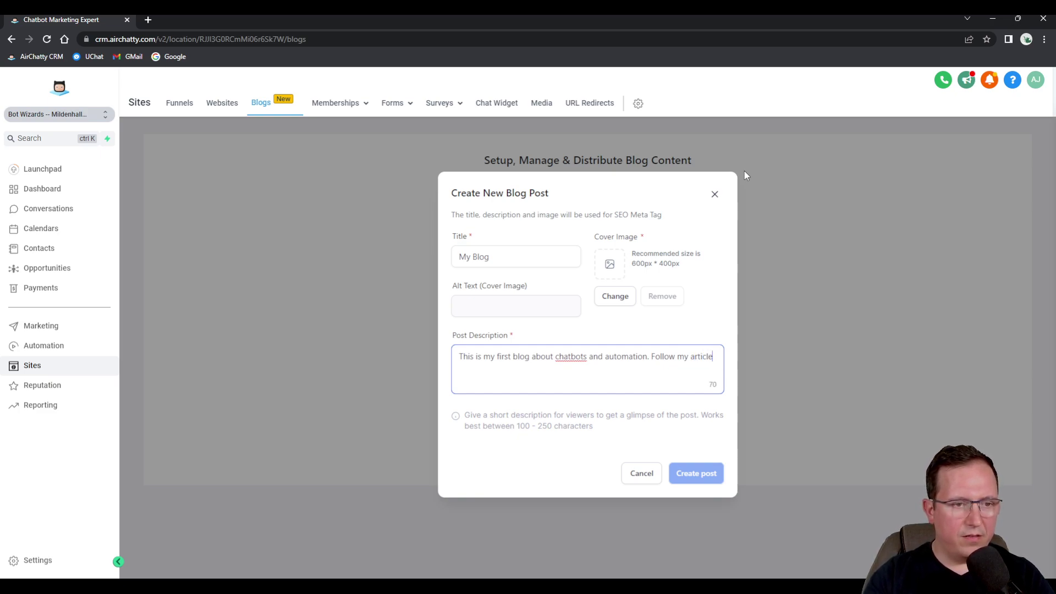
{"action": "type", "text": "s and learn ab"}
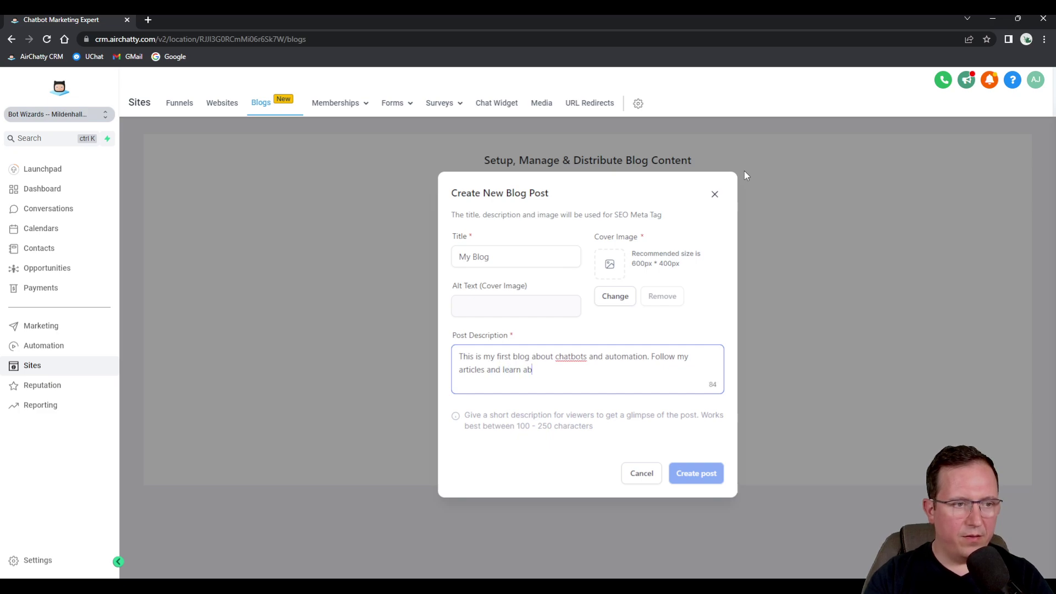
{"action": "key", "text": "BackSpace"}
{"action": "key", "text": "BackSpace"}
{"action": "key", "text": "BackSpace"}
{"action": "key", "text": "BackSpace"}
{"action": "key", "text": "BackSpace"}
{"action": "key", "text": "BackSpace"}
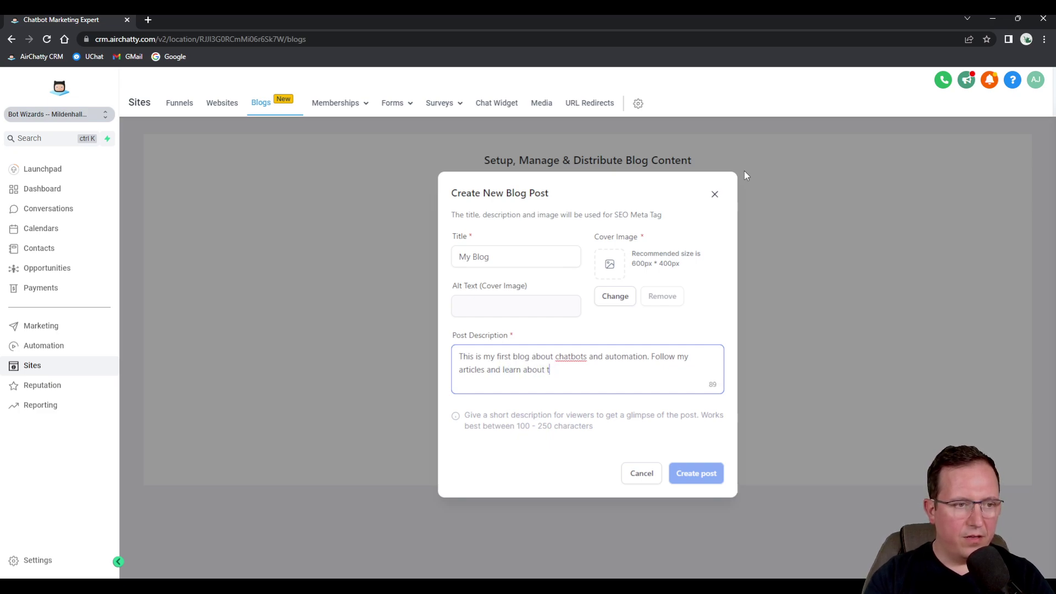
{"action": "key", "text": "BackSpace"}
{"action": "type", "text": "how to "}
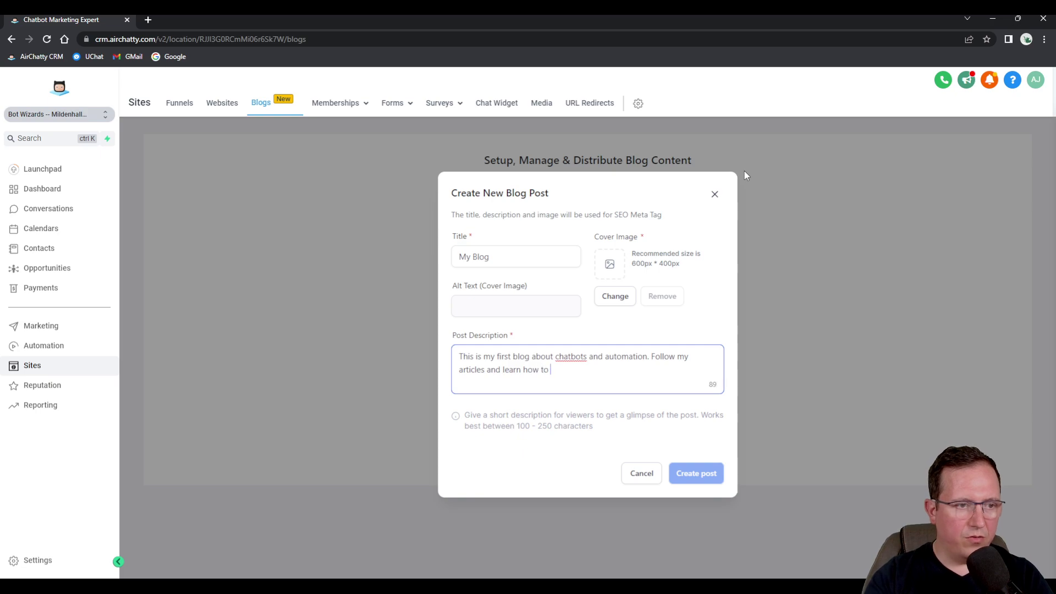
{"action": "type", "text": "master bui"}
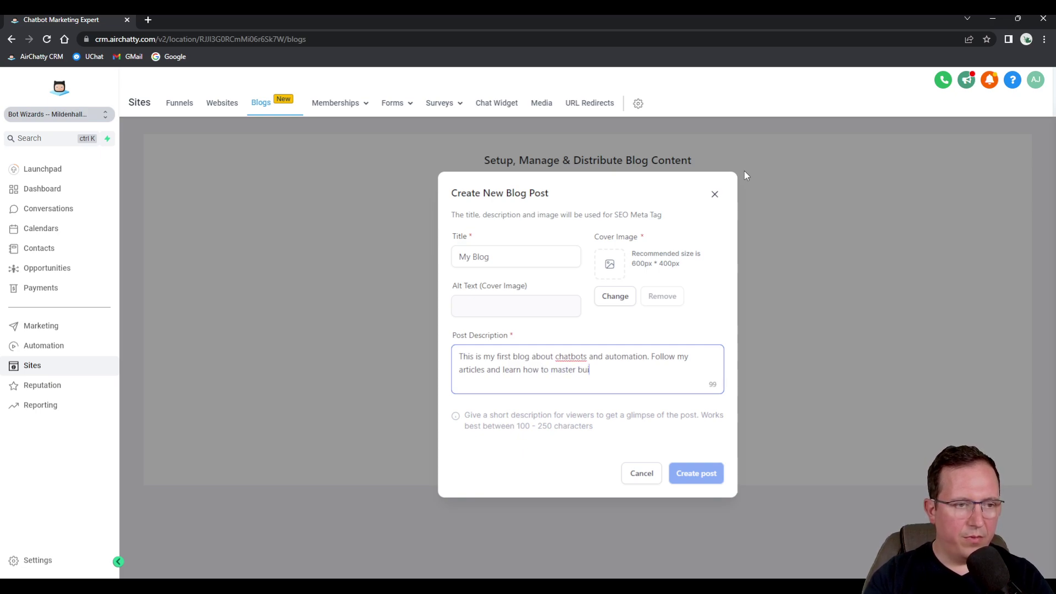
{"action": "type", "text": "lding chatbots"}
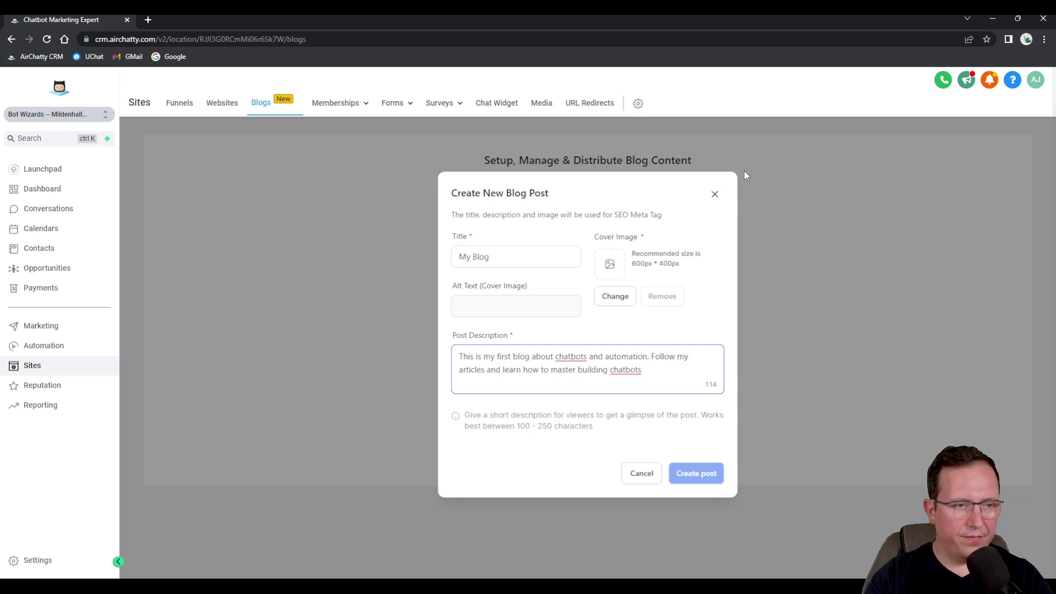
{"action": "key", "text": "BackSpace"}
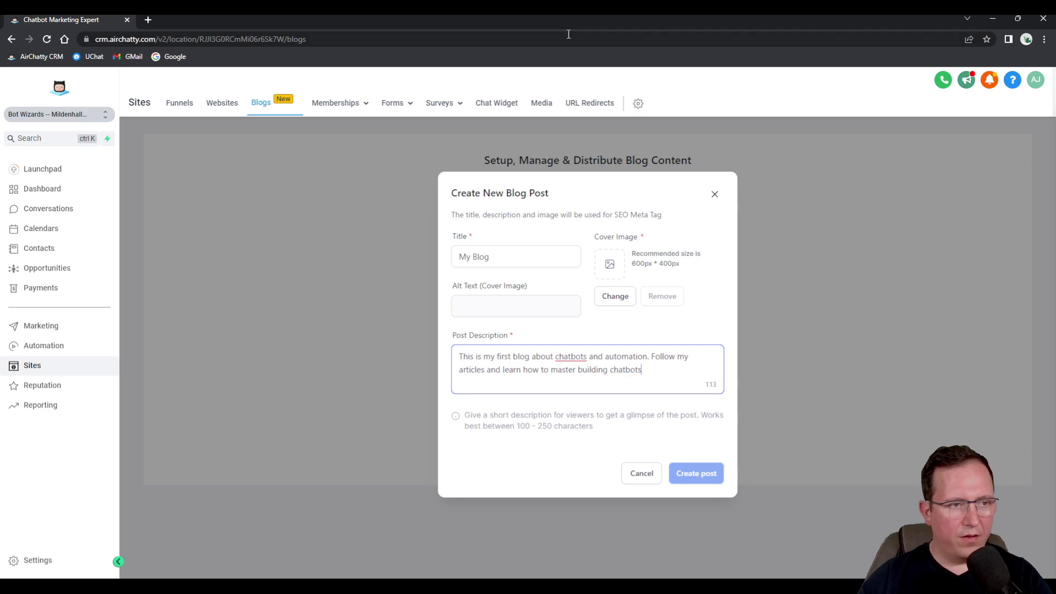
Extend the blog post's title to "My Blog - Botwizards Chatbots"
{"action": "left_click", "coordinate": [516, 256]}
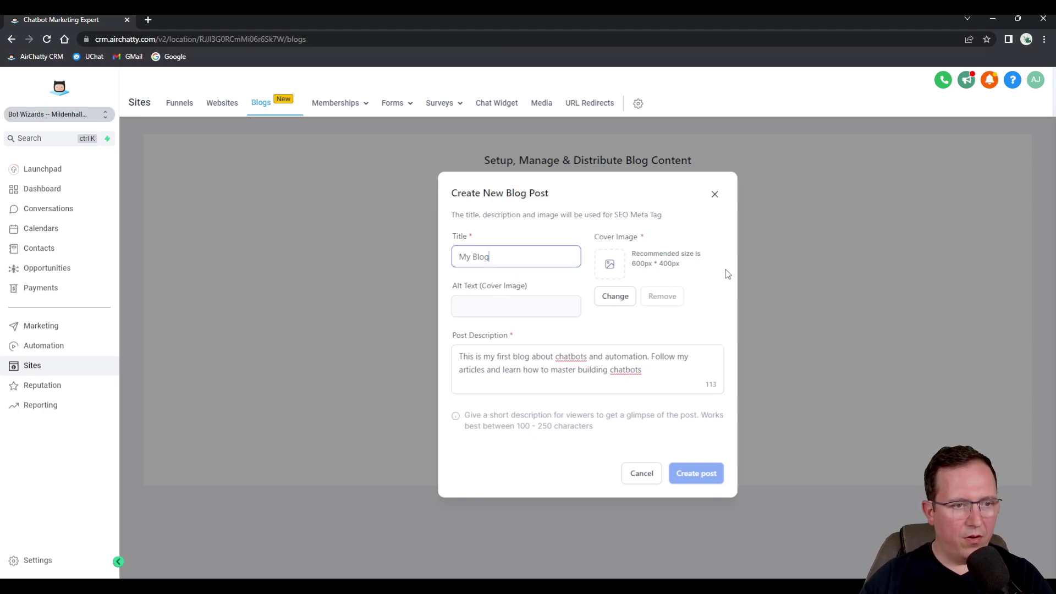
{"action": "type", "text": "-="}
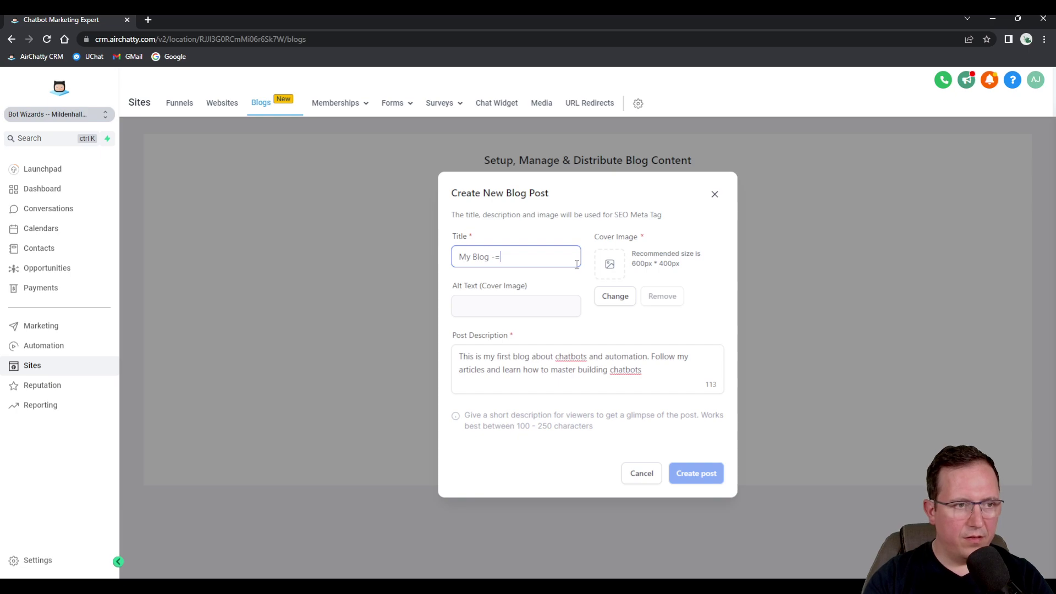
{"action": "key", "text": "BackSpace"}
{"action": "type", "text": " Bot"}
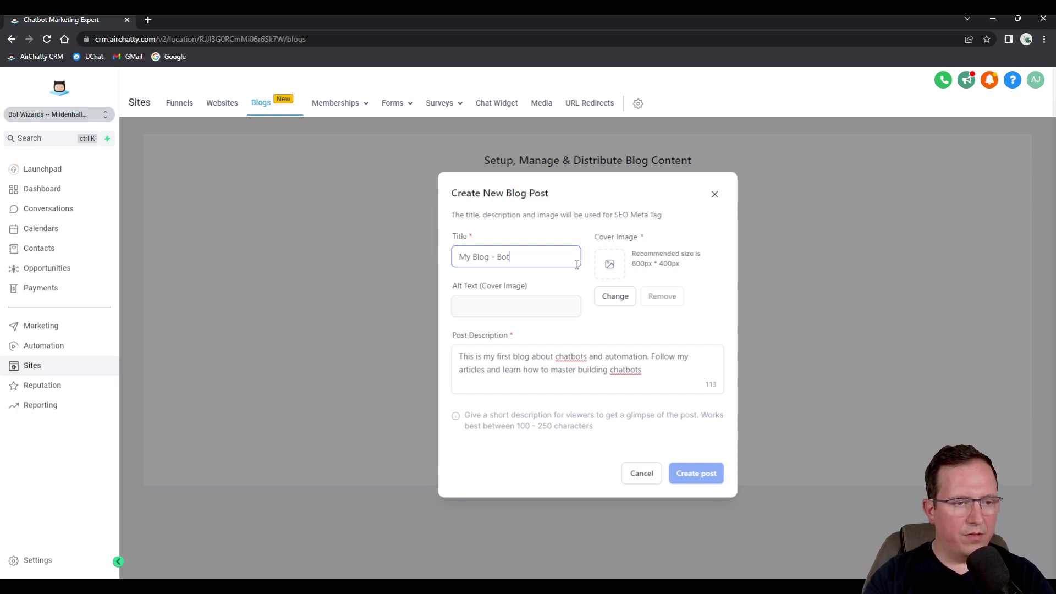
{"action": "type", "text": "wizards "}
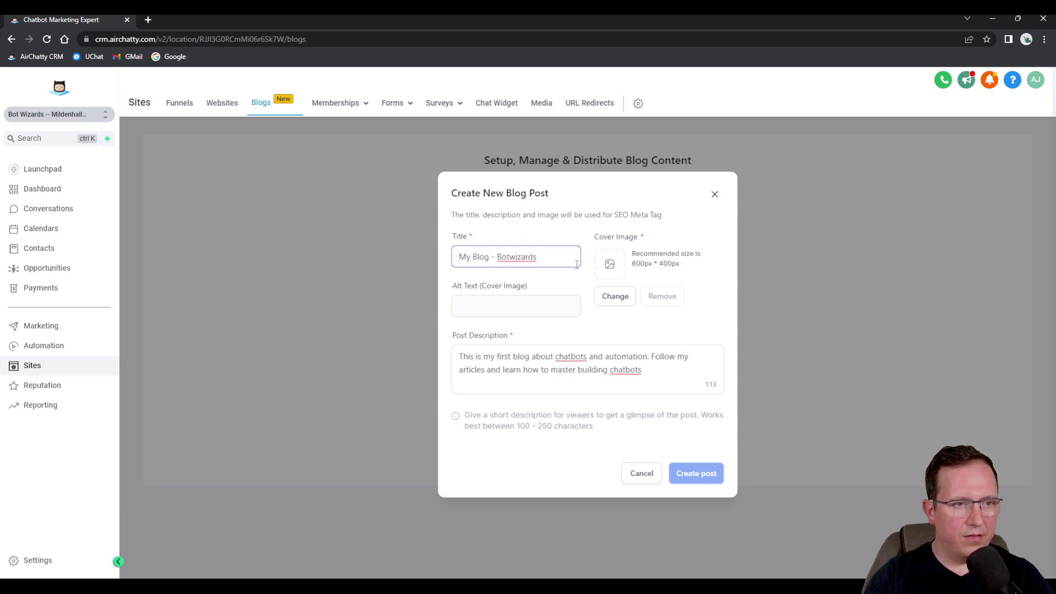
{"action": "type", "text": "Chatbots"}
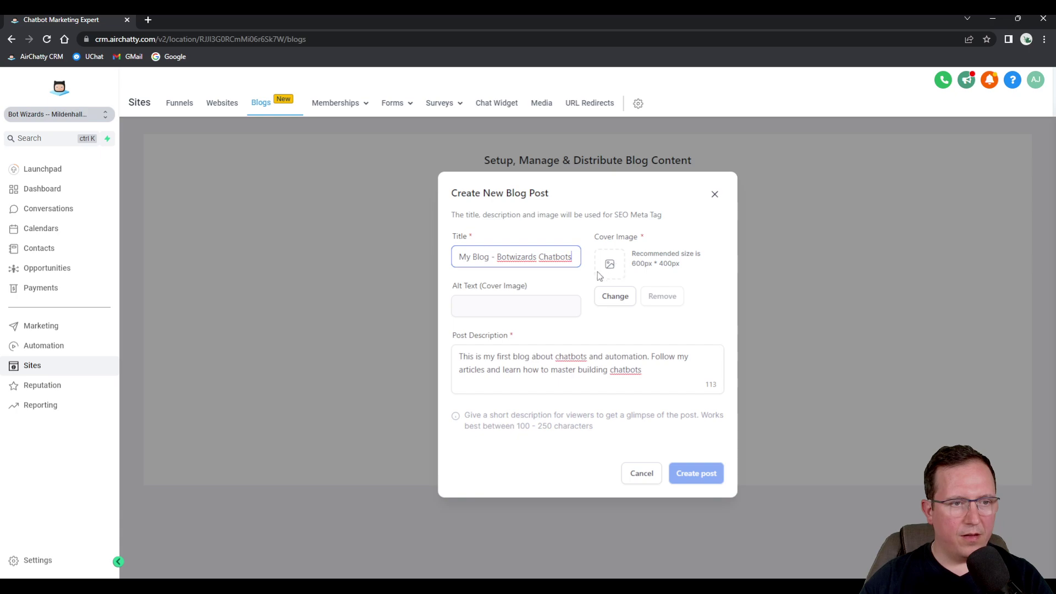
Open Google in a new browser tab and search for "600x400 px chatbot"
{"action": "middle_click", "coordinate": [172, 58]}
{"action": "left_click", "coordinate": [174, 22]}
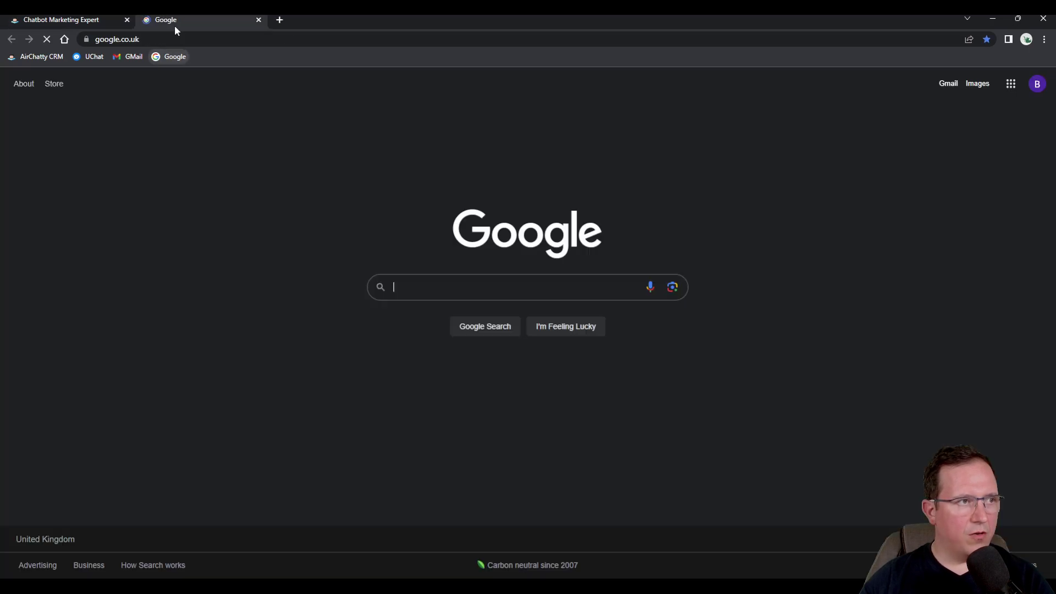
{"action": "left_click", "coordinate": [441, 287]}
{"action": "type", "text": "640"}
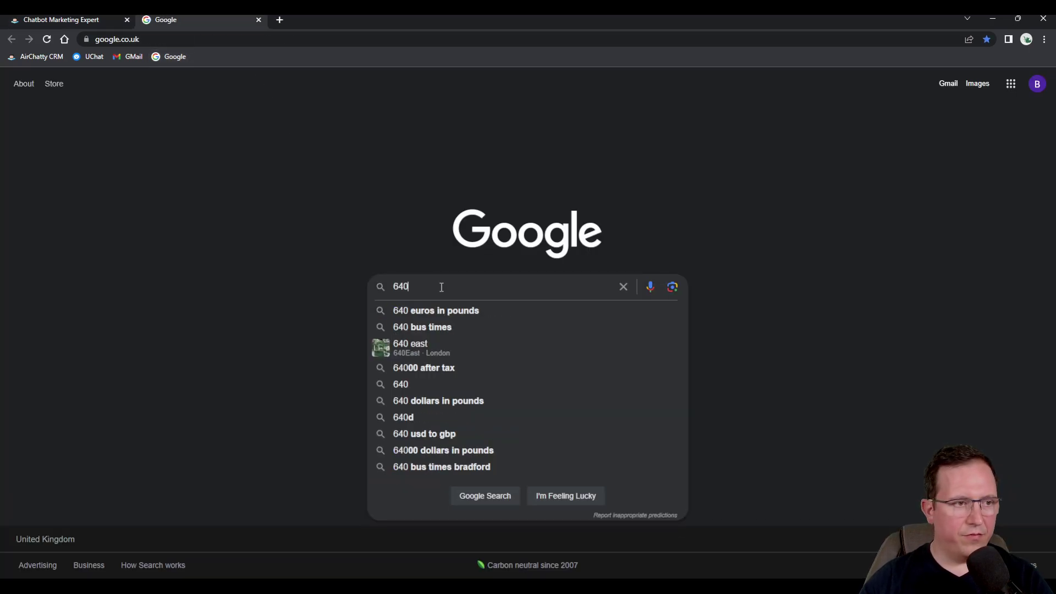
{"action": "left_click", "coordinate": [55, 20]}
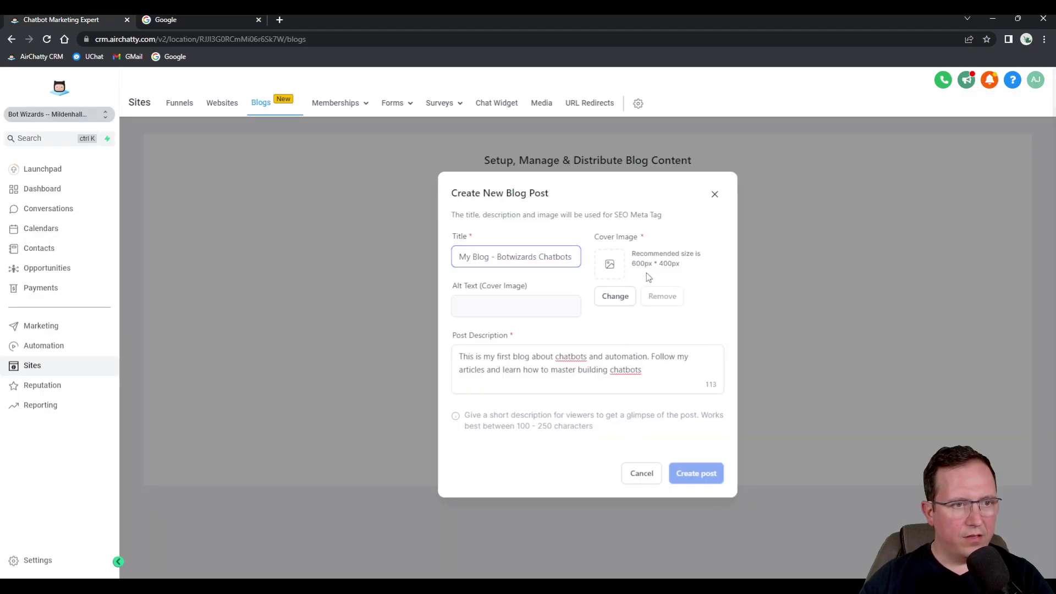
{"action": "left_click", "coordinate": [204, 19]}
{"action": "left_click_drag", "start_coordinate": [478, 291], "coordinate": [354, 289]}
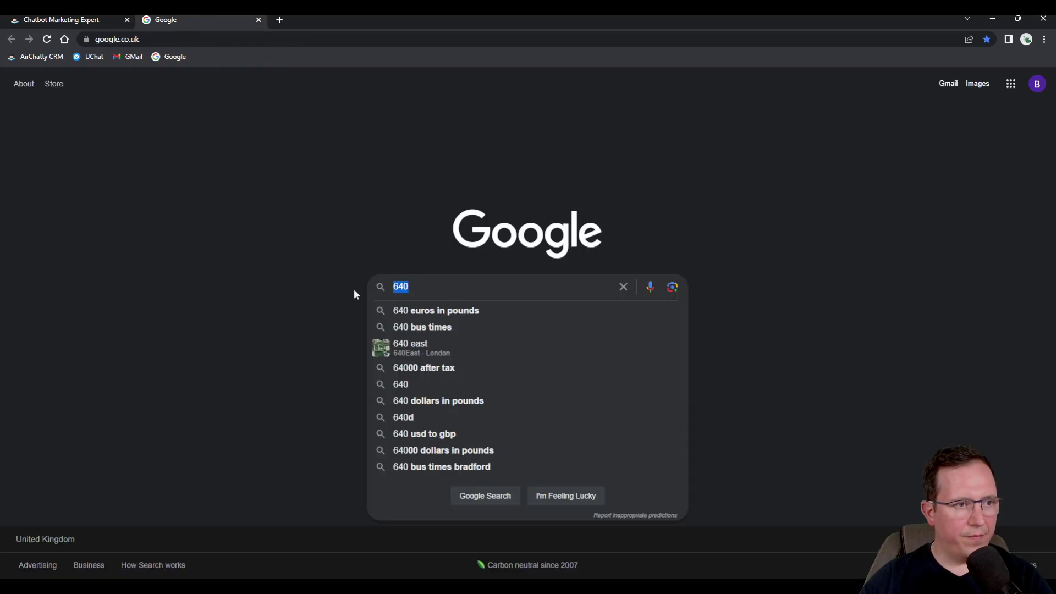
{"action": "type", "text": "600x400"}
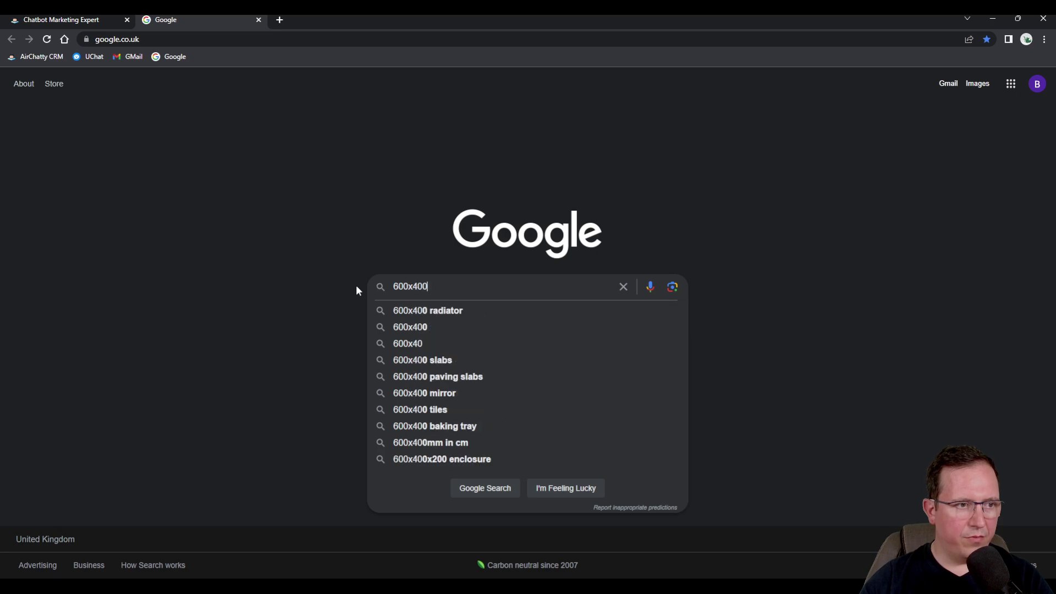
{"action": "type", "text": " px chatbot"}
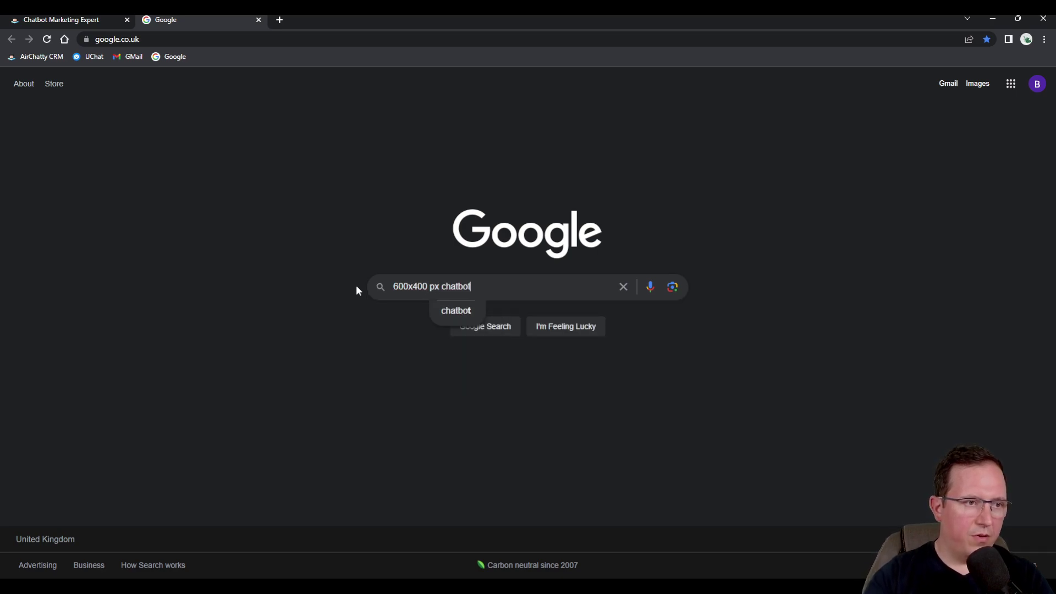
{"action": "key", "text": "Return"}
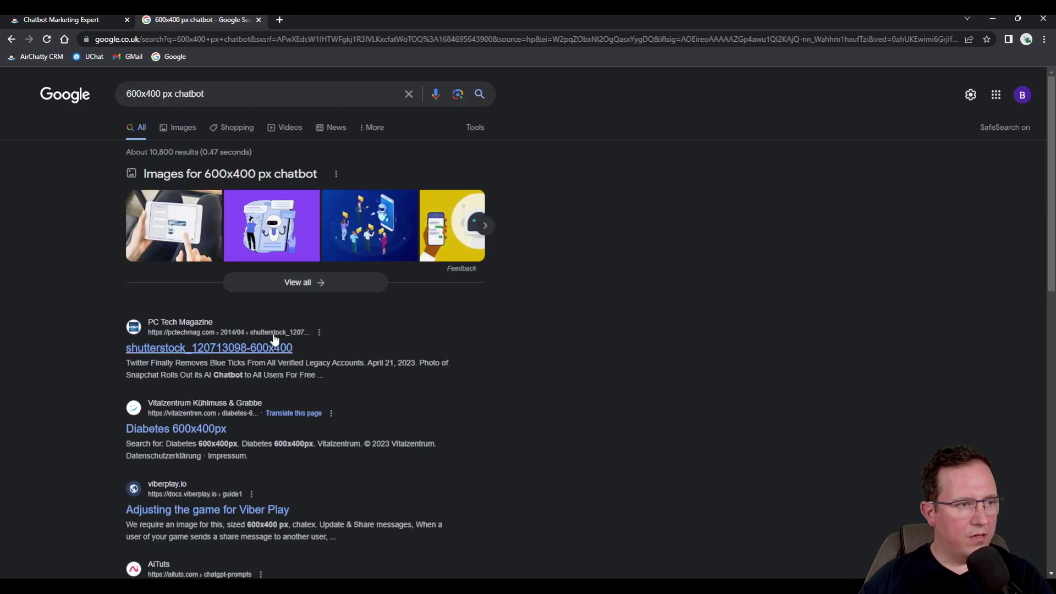
Switch to the image results and open the source page of the purple Watson chatbot illustration in a new tab
{"action": "left_click", "coordinate": [177, 127]}
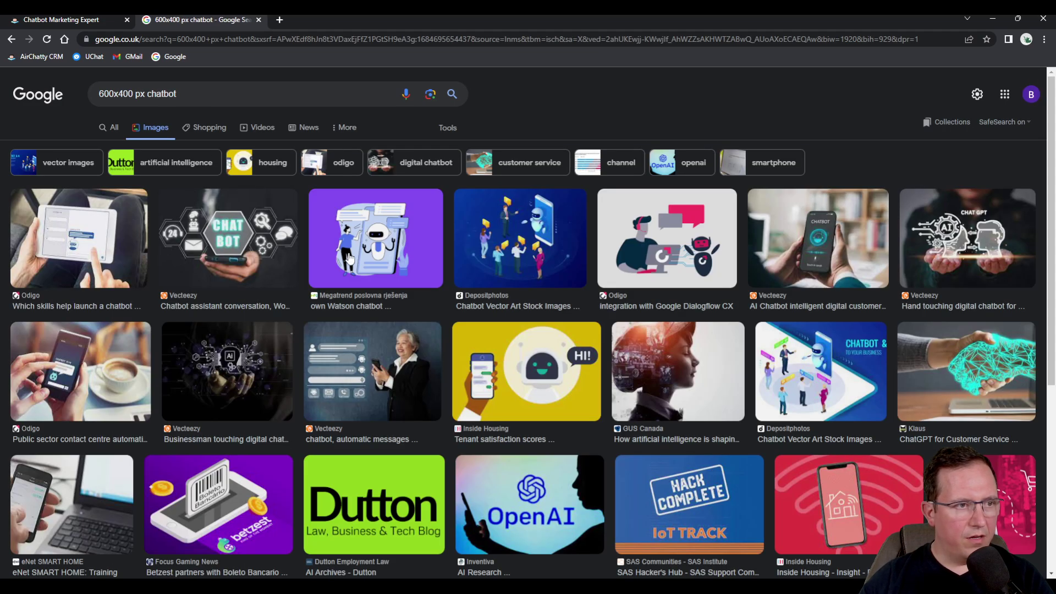
{"action": "left_click", "coordinate": [367, 250]}
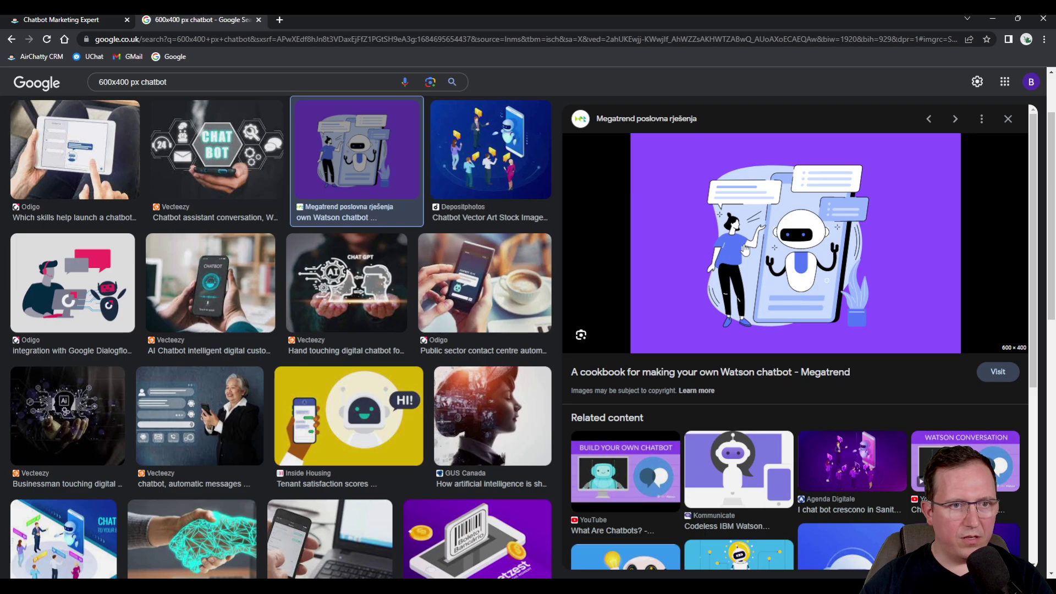
{"action": "middle_click", "coordinate": [761, 258]}
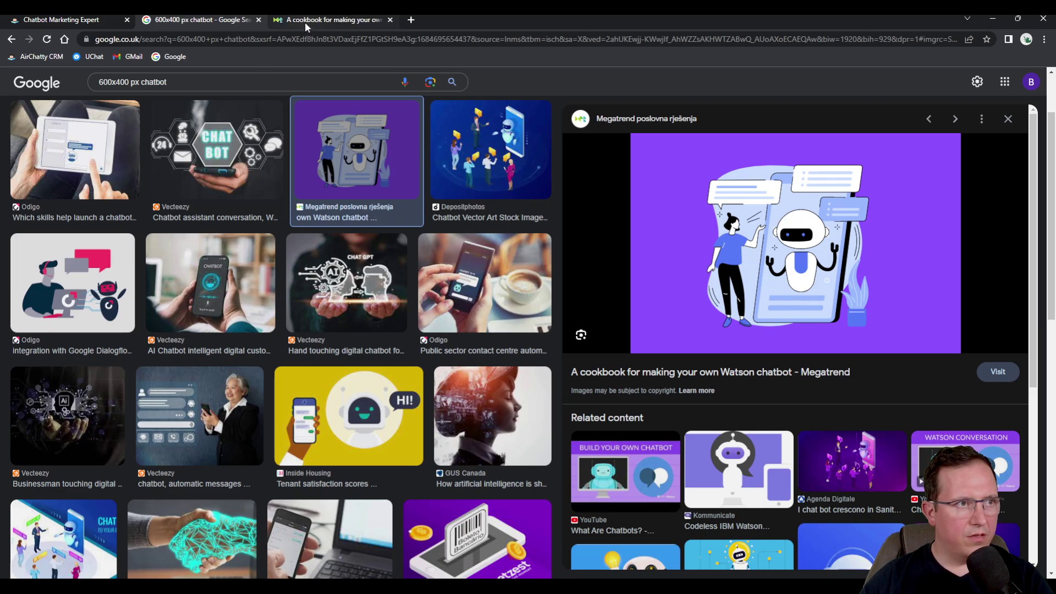
Inspect the dark AI hand image on its Vecteezy source page, then close that page
{"action": "left_click", "coordinate": [56, 409]}
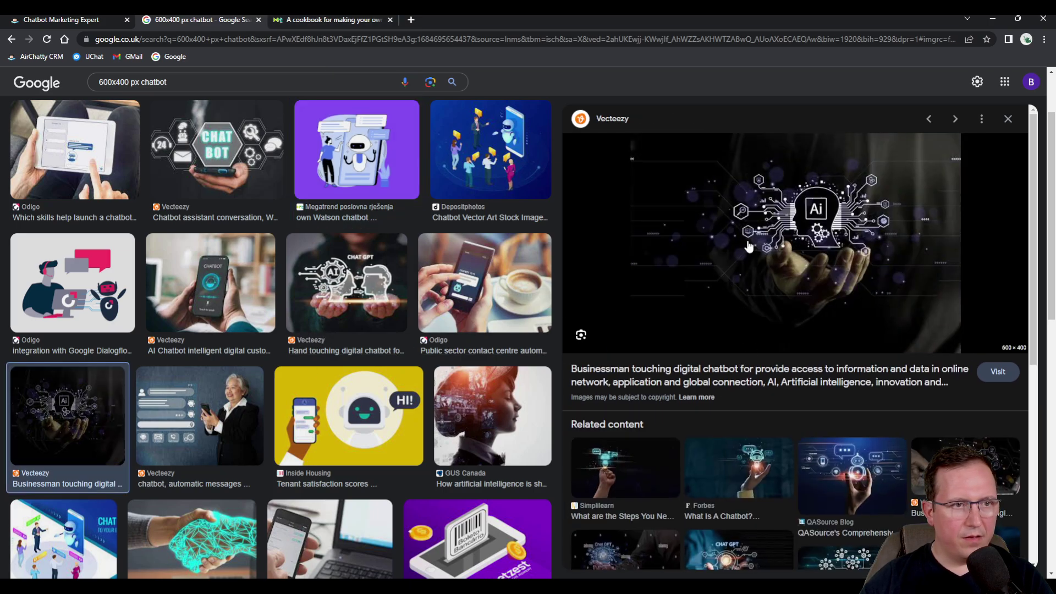
{"action": "middle_click", "coordinate": [777, 252]}
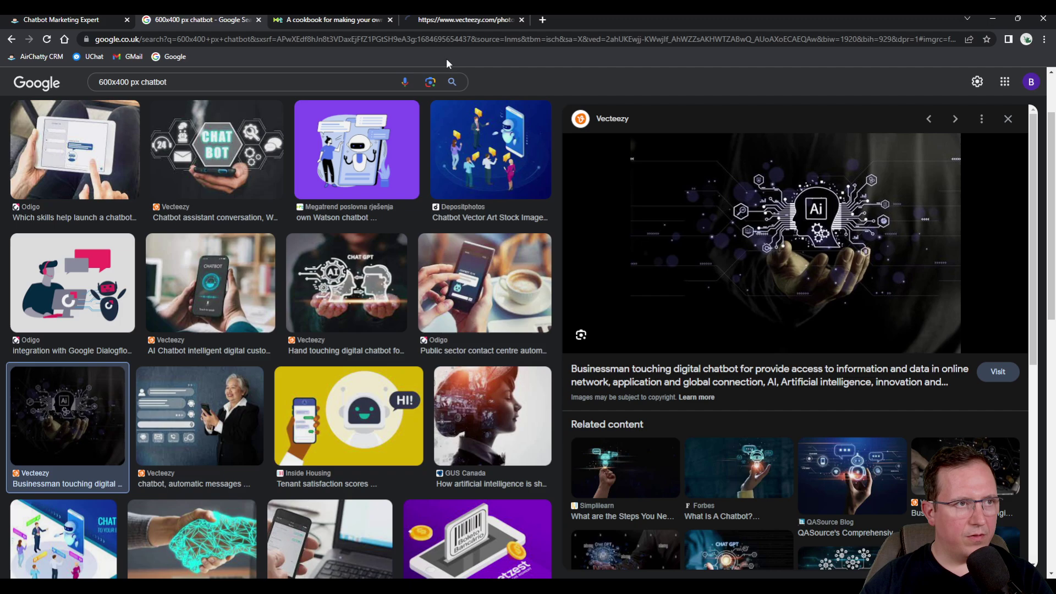
{"action": "left_click", "coordinate": [464, 22]}
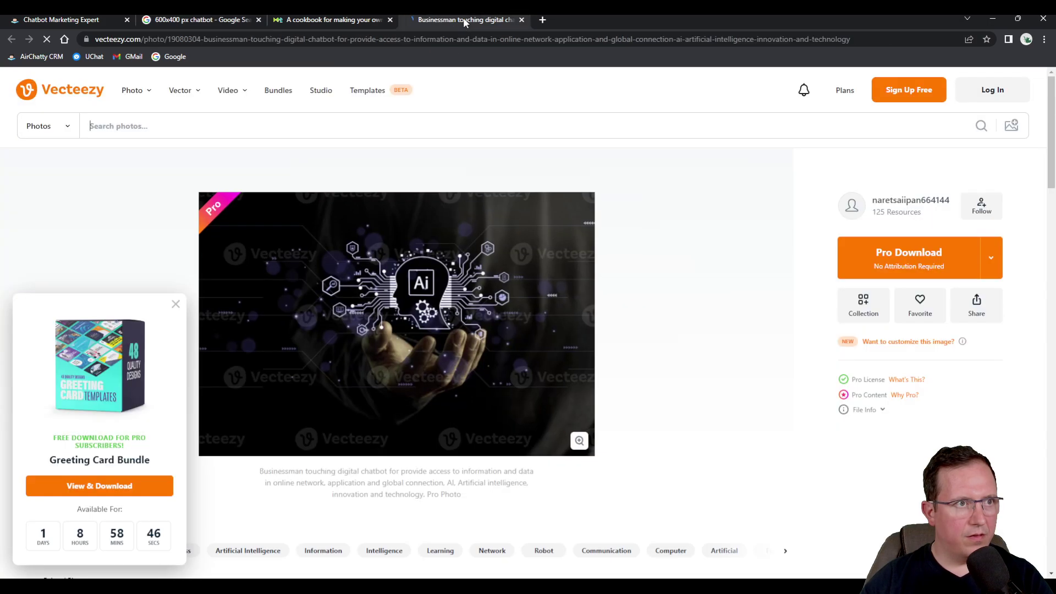
{"action": "left_click", "coordinate": [406, 341]}
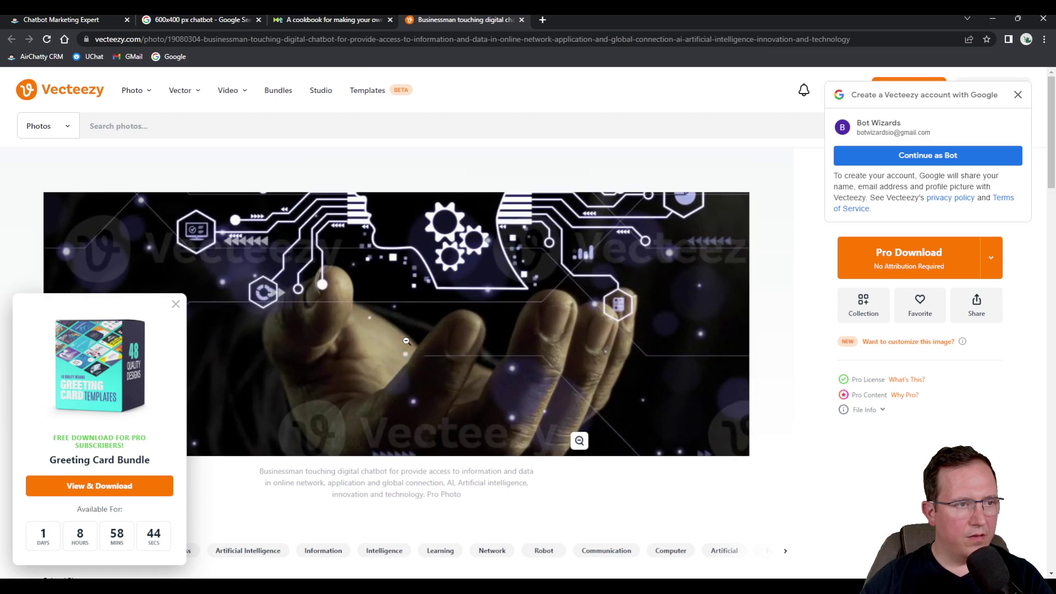
{"action": "left_click", "coordinate": [407, 338]}
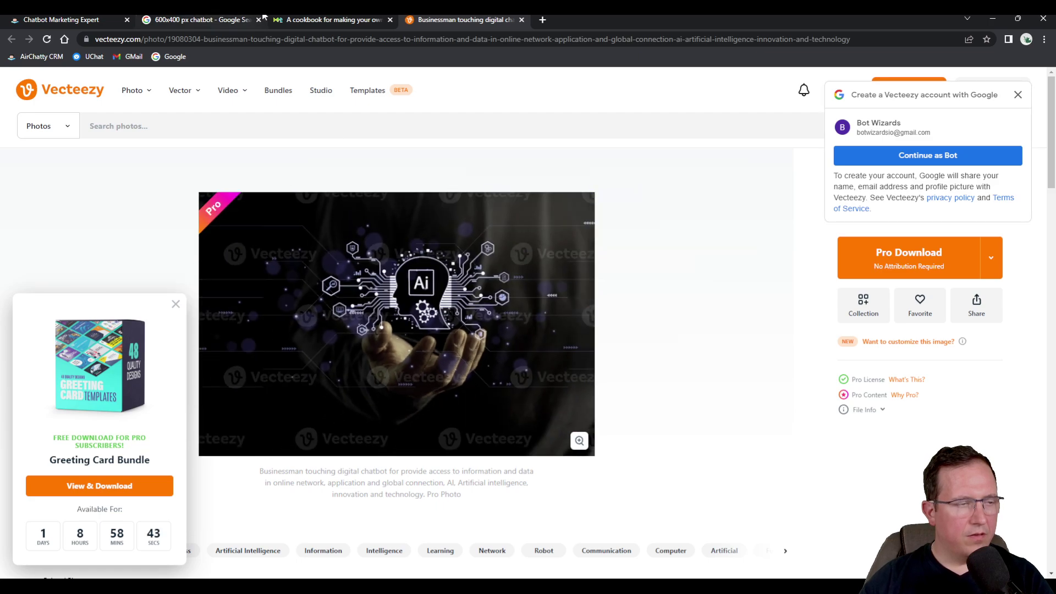
{"action": "left_click", "coordinate": [521, 20]}
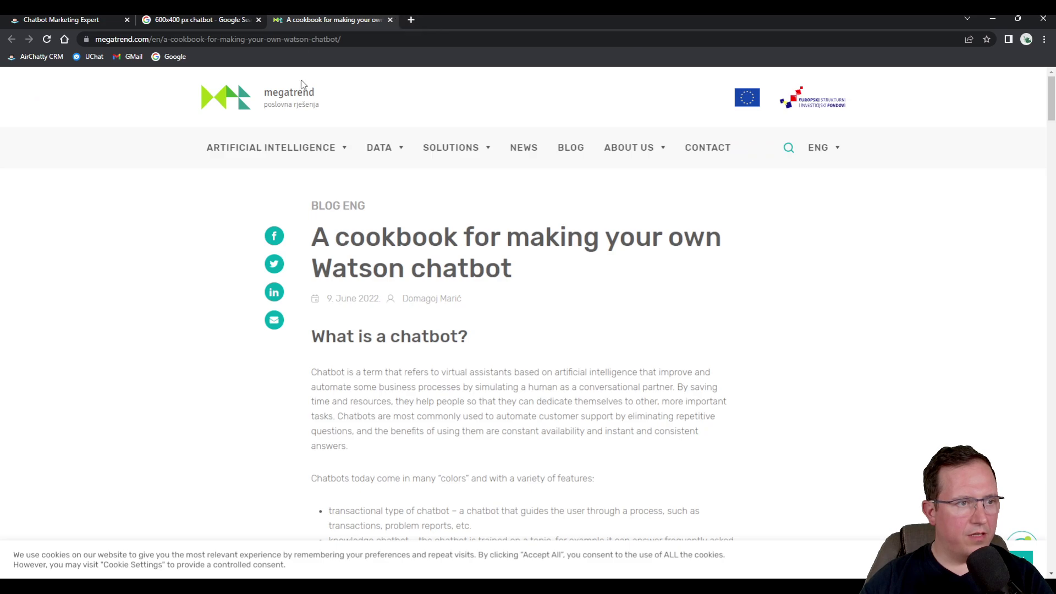
Open the robot handshake picture from the Megatrend article's Related News in its own tab and download it
{"action": "scroll", "coordinate": [373, 273], "scroll_direction": "down", "scroll_amount": 1}
{"action": "scroll", "coordinate": [372, 273], "scroll_direction": "down", "scroll_amount": 20}
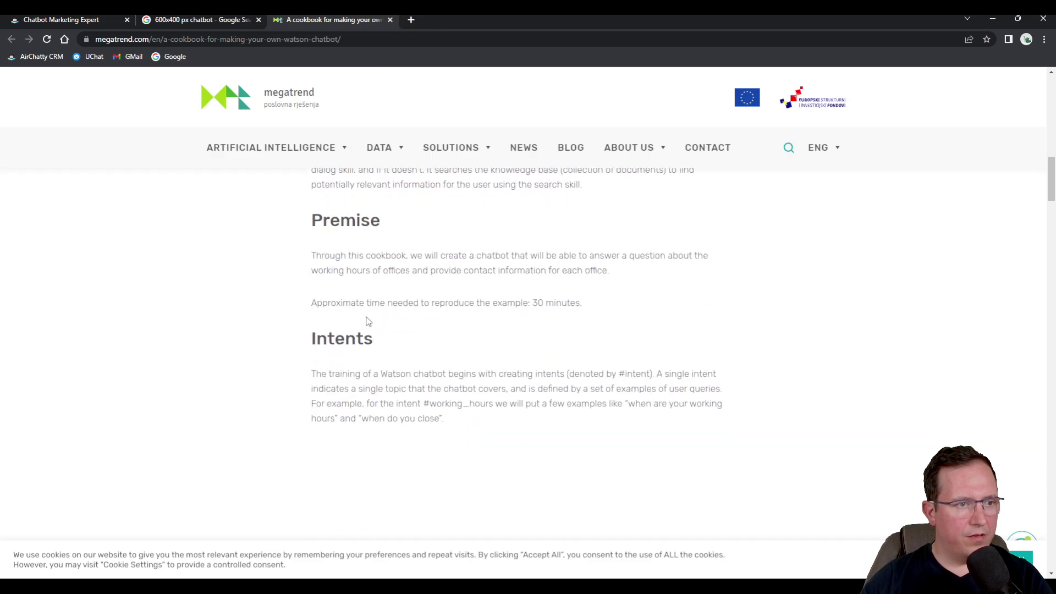
{"action": "scroll", "coordinate": [368, 324], "scroll_direction": "down", "scroll_amount": 20}
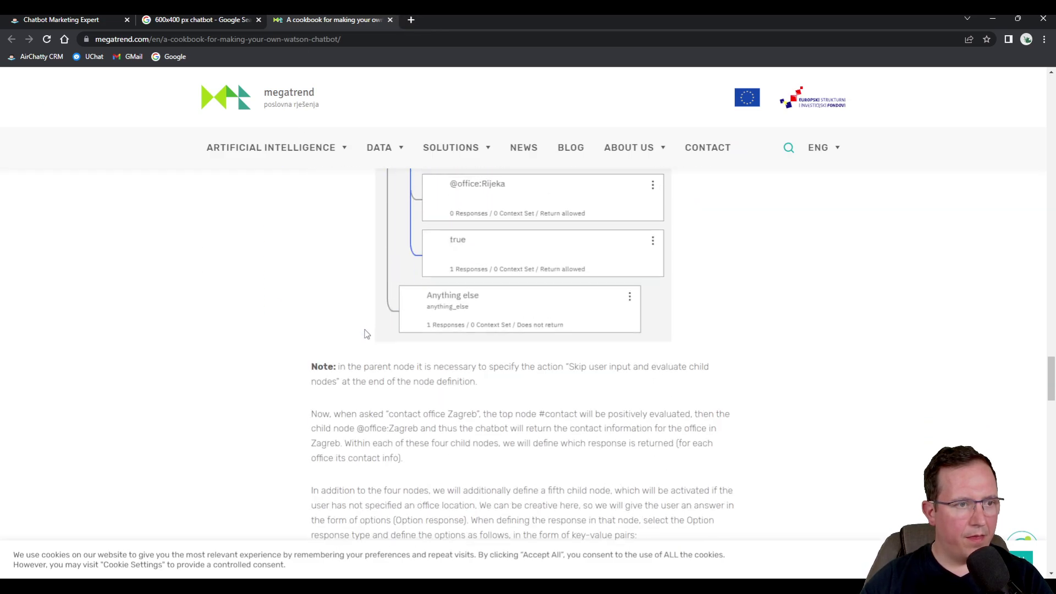
{"action": "scroll", "coordinate": [366, 335], "scroll_direction": "down", "scroll_amount": 10}
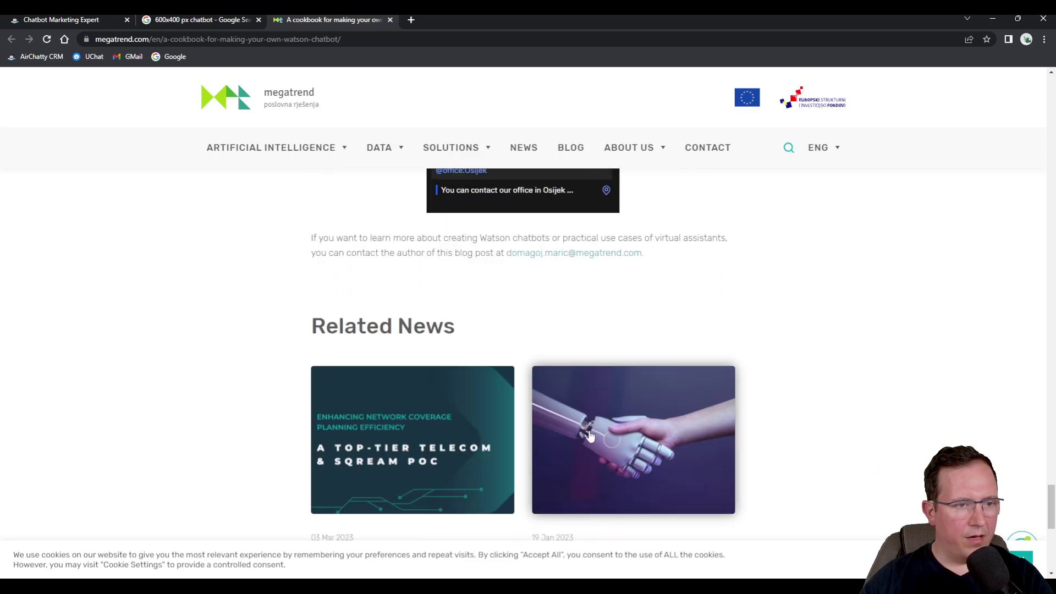
{"action": "left_click", "coordinate": [661, 354]}
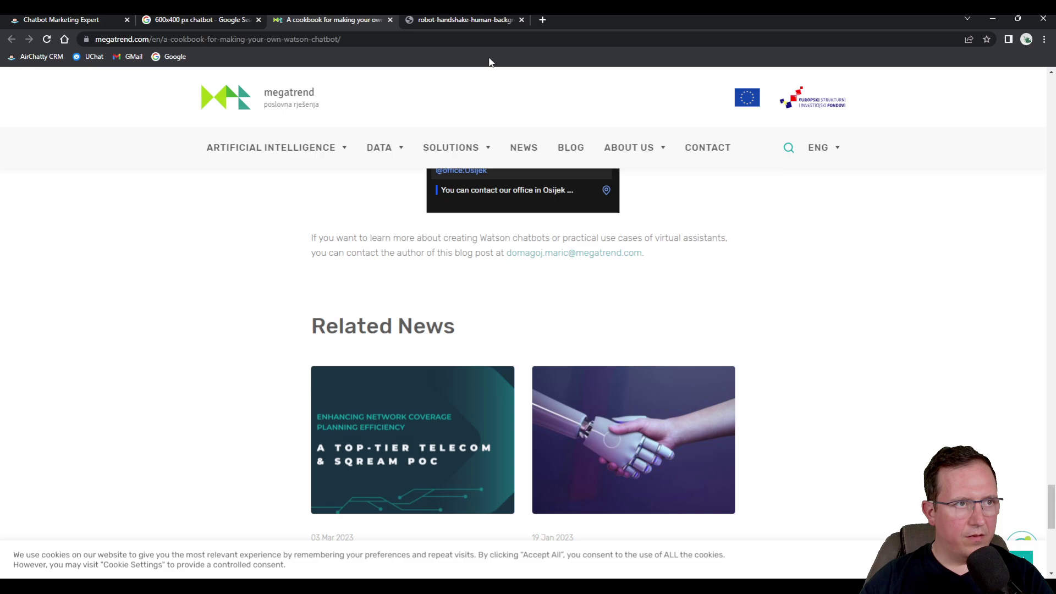
{"action": "left_click", "coordinate": [462, 19]}
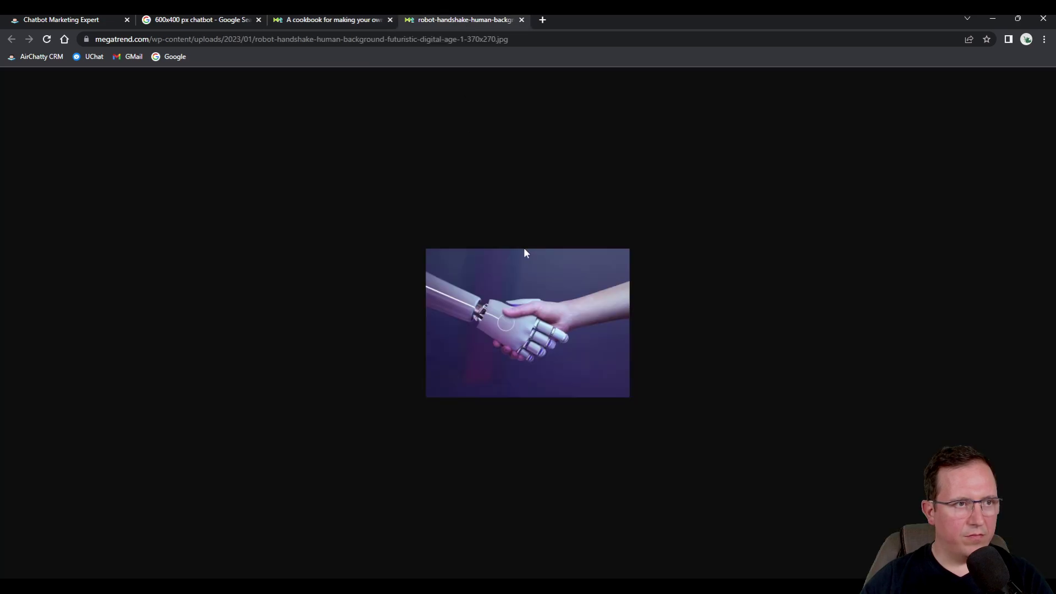
{"action": "left_click", "coordinate": [545, 389]}
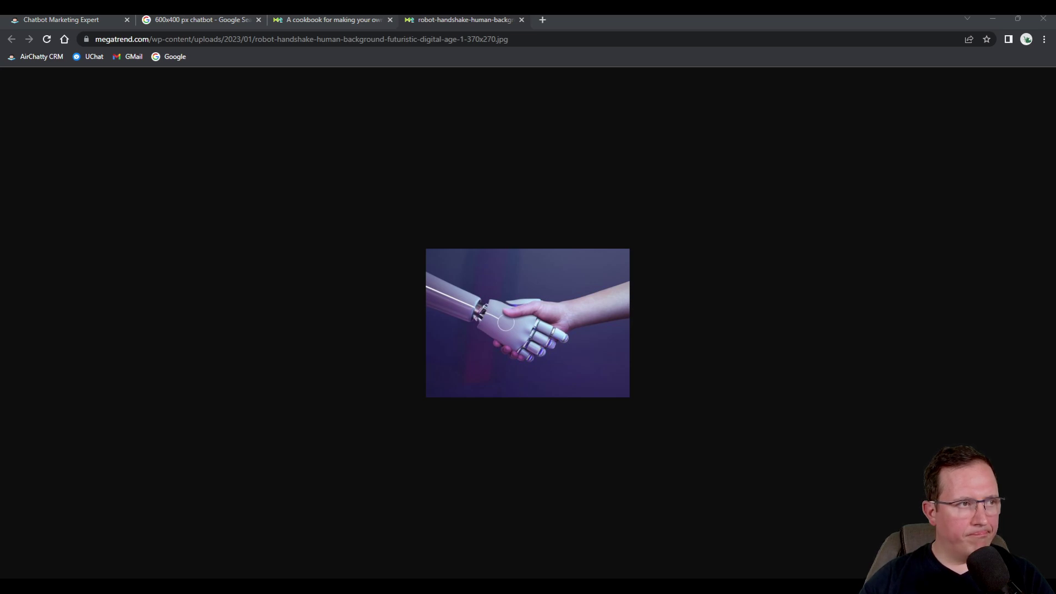
{"action": "key", "text": "Return"}
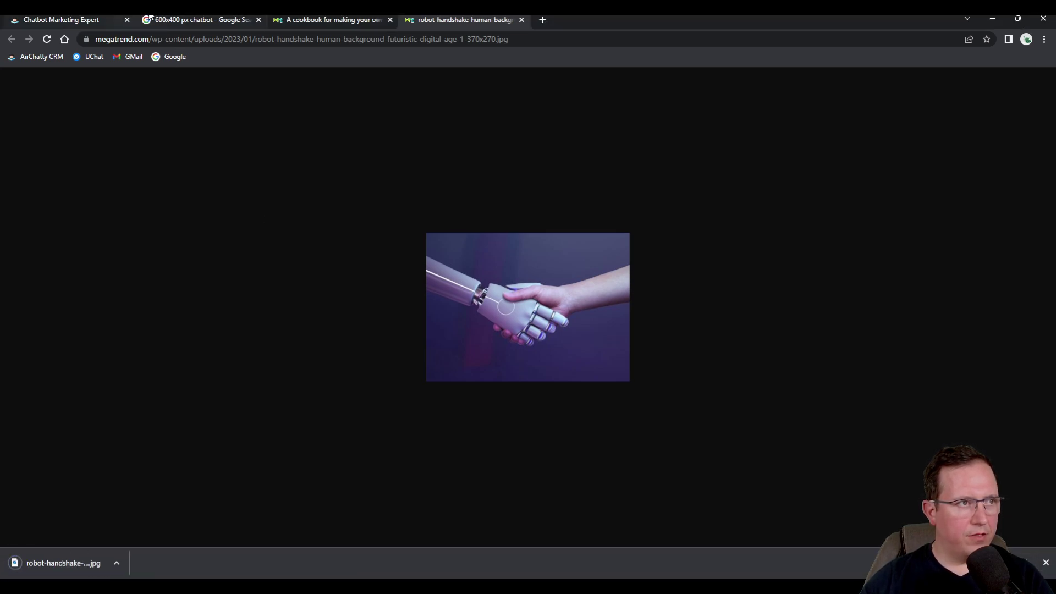
Return to the AirChatty blog post, upload chatbot-post.png to the media library and choose chatbot-post.png as the cover image
{"action": "left_click", "coordinate": [58, 20]}
{"action": "left_click", "coordinate": [602, 293]}
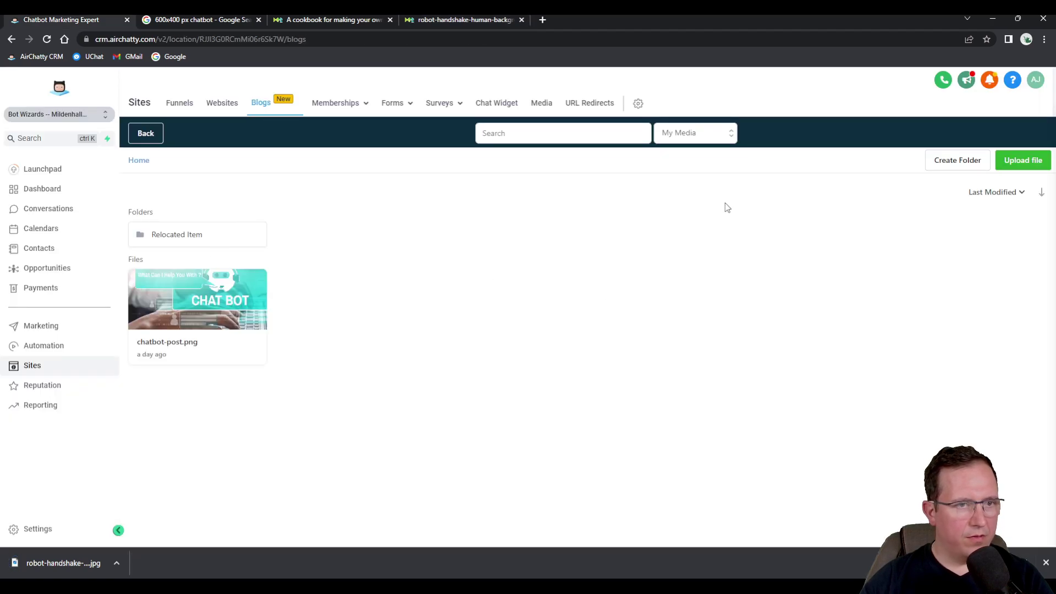
{"action": "left_click", "coordinate": [1027, 160]}
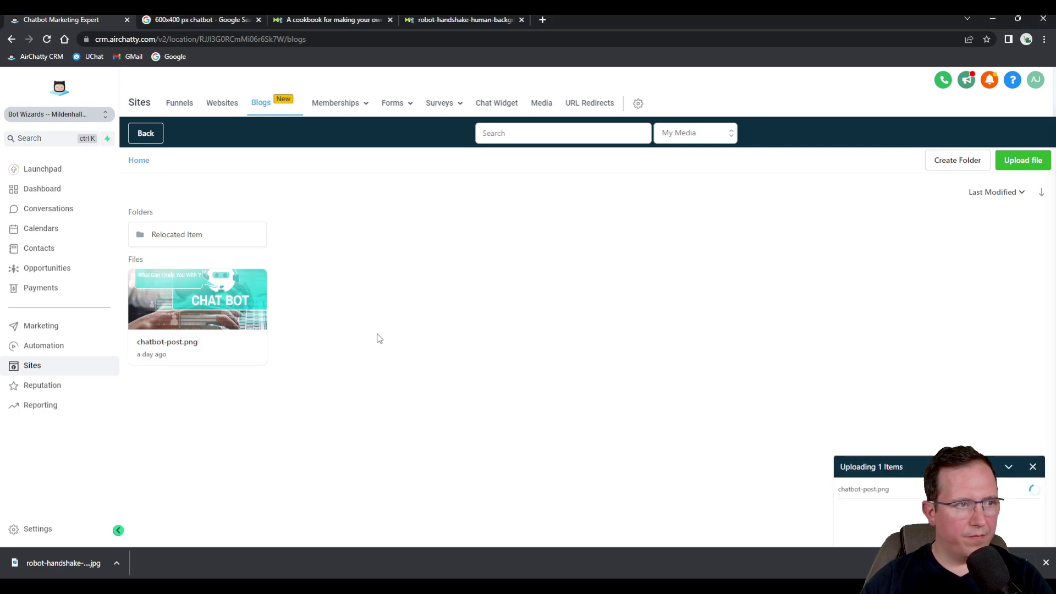
{"action": "right_click", "coordinate": [197, 309]}
{"action": "left_click", "coordinate": [166, 306]}
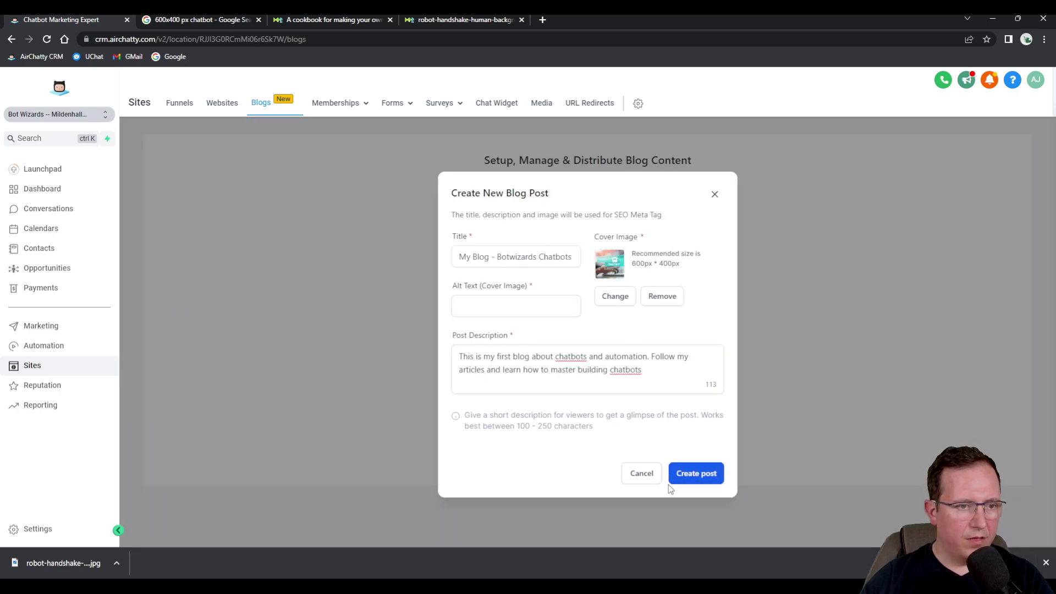
Set the cover image's alt text to "Botwizards Chatbot Builders"
{"action": "left_click", "coordinate": [705, 477]}
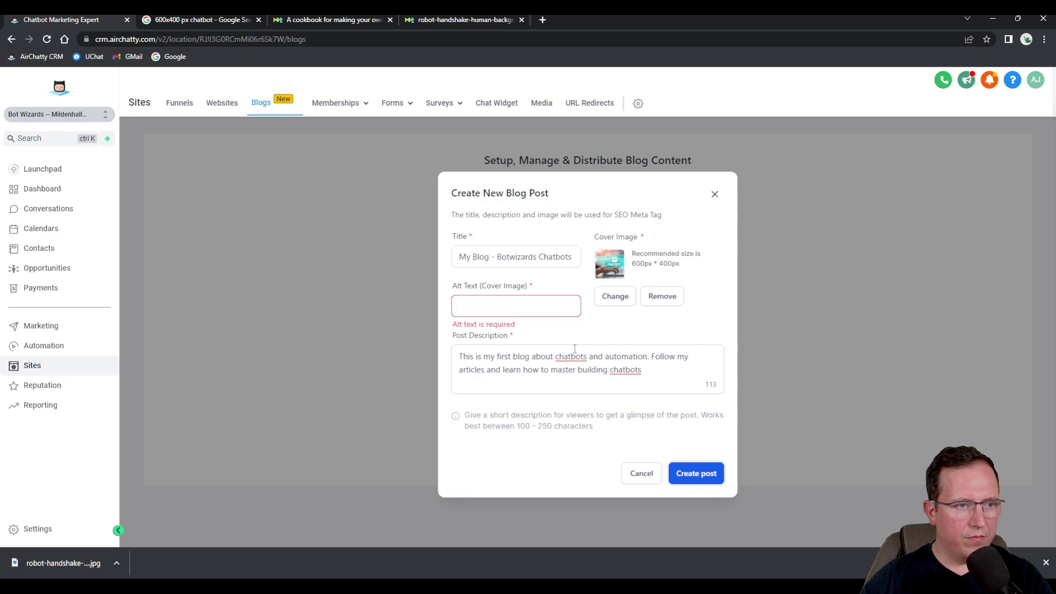
{"action": "left_click", "coordinate": [493, 302]}
{"action": "type", "text": "Cha"}
{"action": "key", "text": "BackSpace"}
{"action": "key", "text": "BackSpace"}
{"action": "key", "text": "BackSpace"}
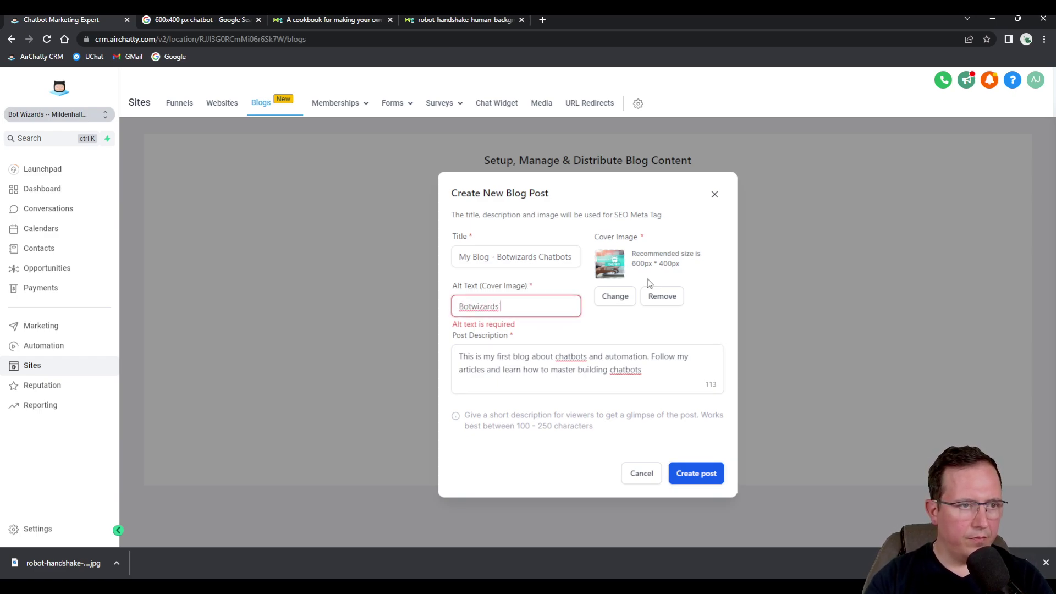
{"action": "type", "text": "Botwizards Chatbot Builders"}
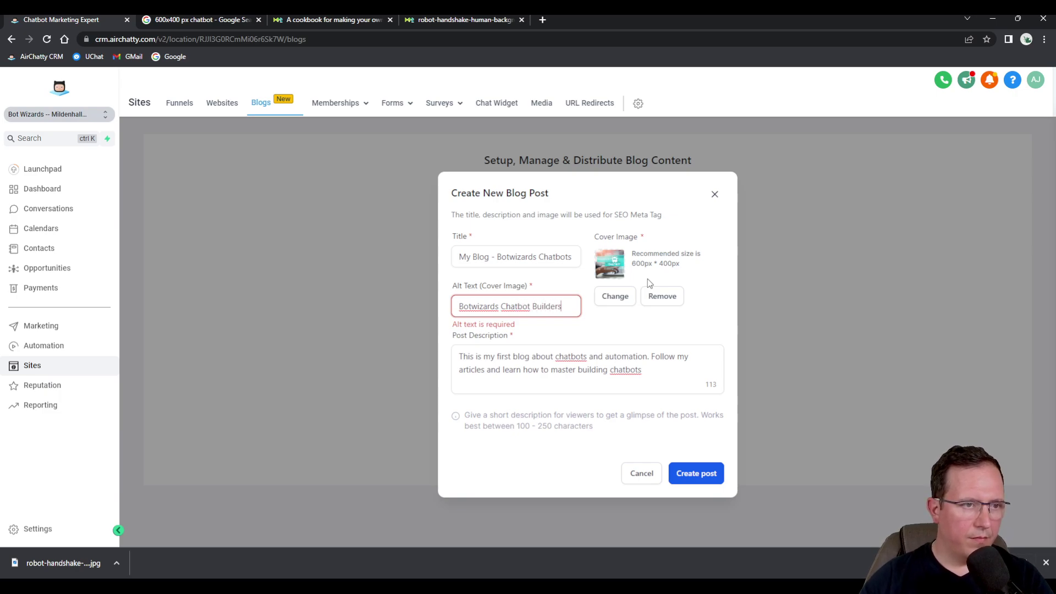
Extend the blog title to "My Blog - Botwizards Chatbots Builders" and create the post
{"action": "left_click", "coordinate": [575, 257]}
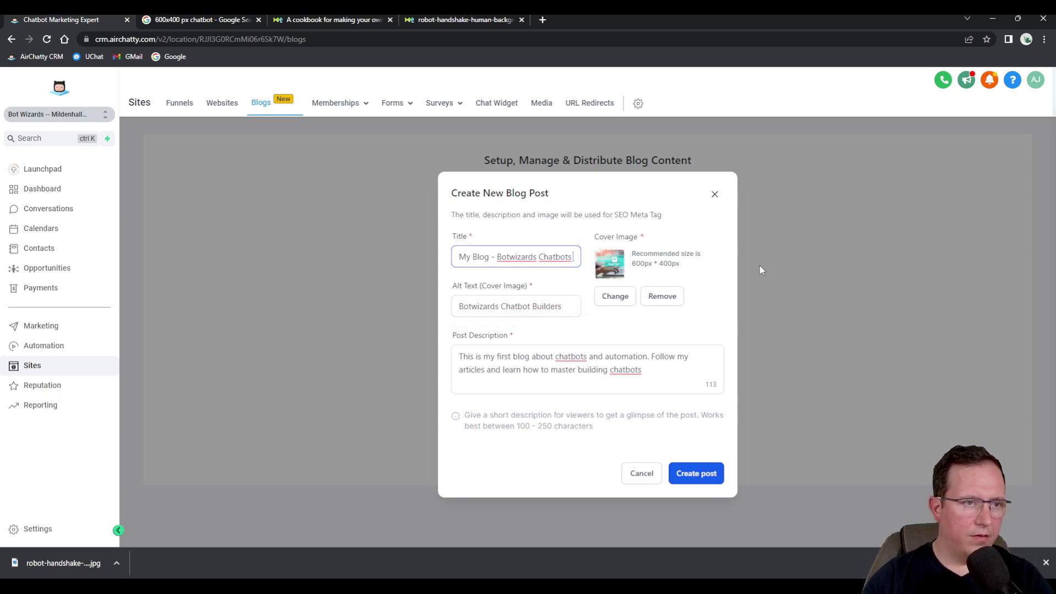
{"action": "type", "text": "Builders"}
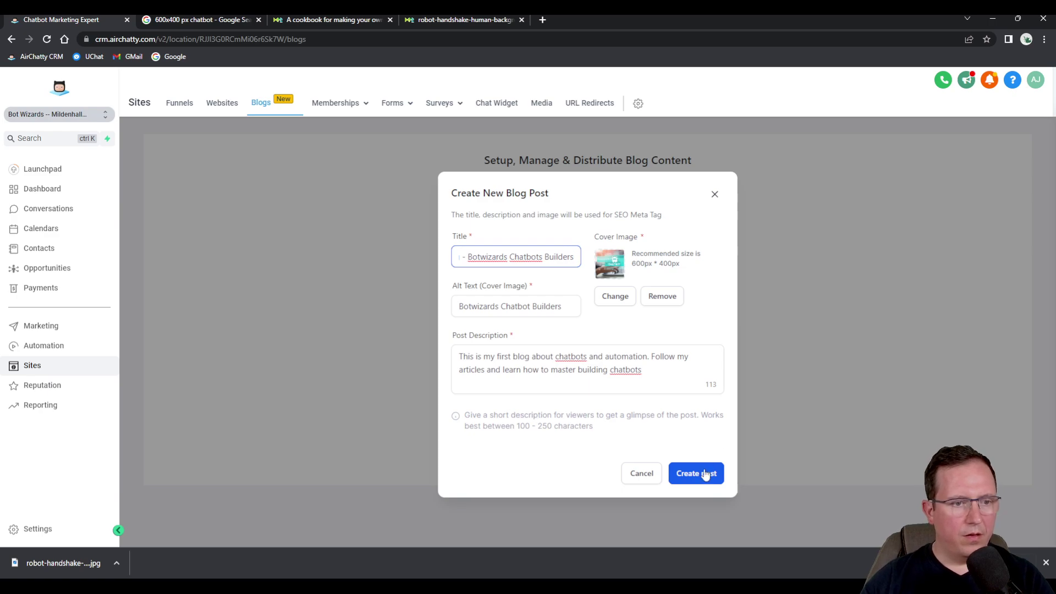
{"action": "left_click", "coordinate": [698, 475]}
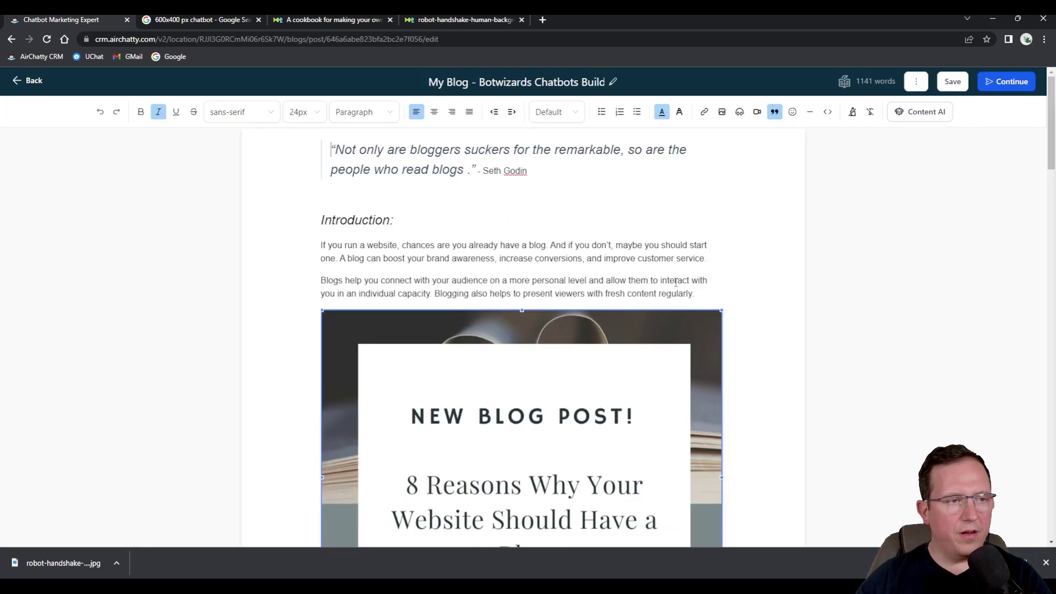
Close the browser's download bar and look over the blog template's content
{"action": "left_click", "coordinate": [1045, 564]}
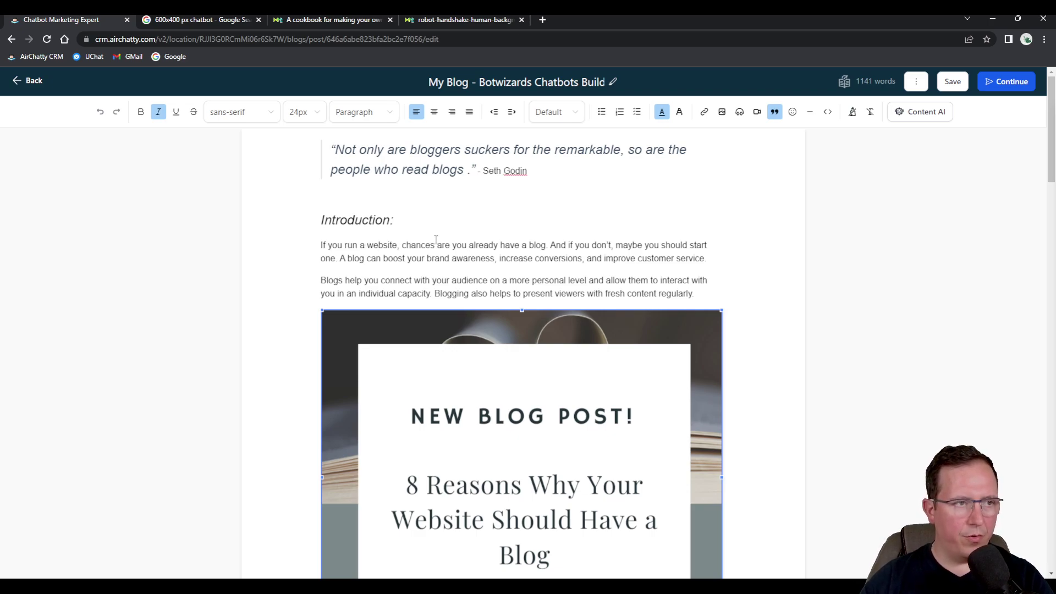
{"action": "scroll", "coordinate": [430, 244], "scroll_direction": "down", "scroll_amount": 8}
{"action": "scroll", "coordinate": [430, 244], "scroll_direction": "up", "scroll_amount": 8}
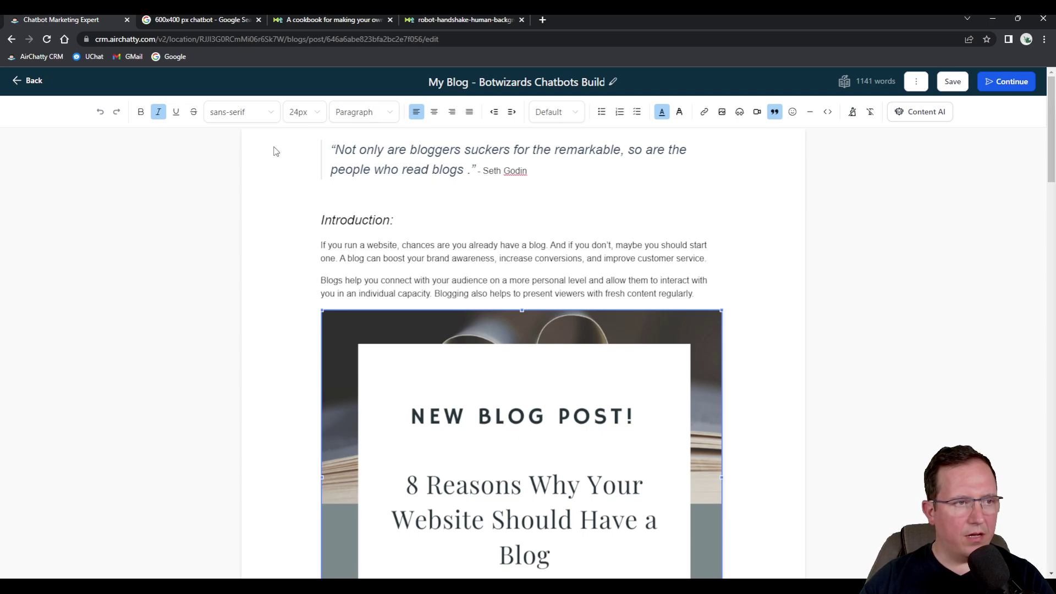
Highlight the opening Seth Godin quote in light yellow
{"action": "left_click", "coordinate": [372, 158]}
{"action": "left_click_drag", "start_coordinate": [559, 174], "coordinate": [302, 152]}
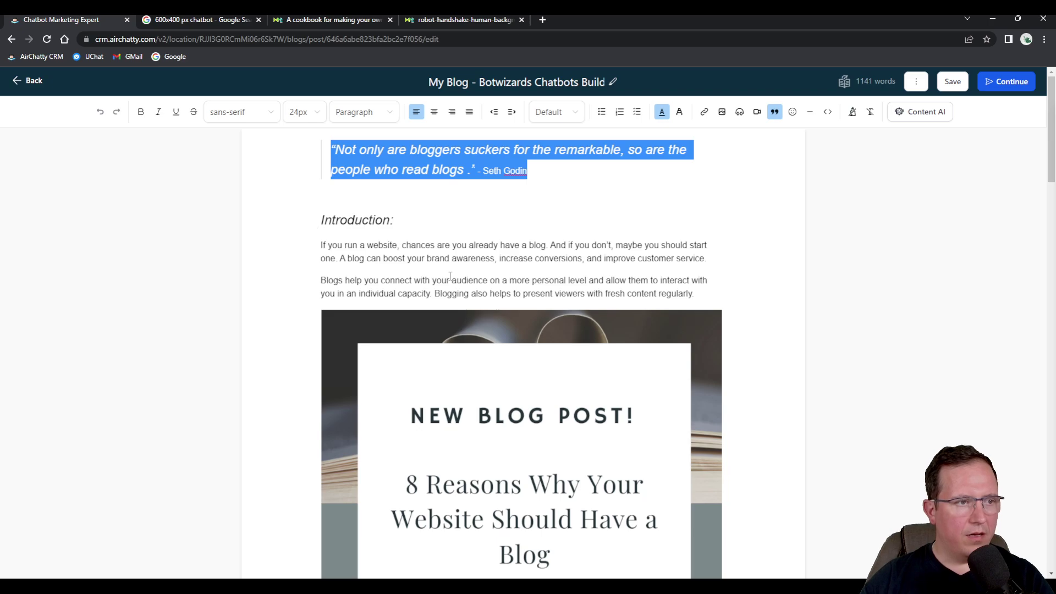
{"action": "scroll", "coordinate": [451, 276], "scroll_direction": "down", "scroll_amount": 9}
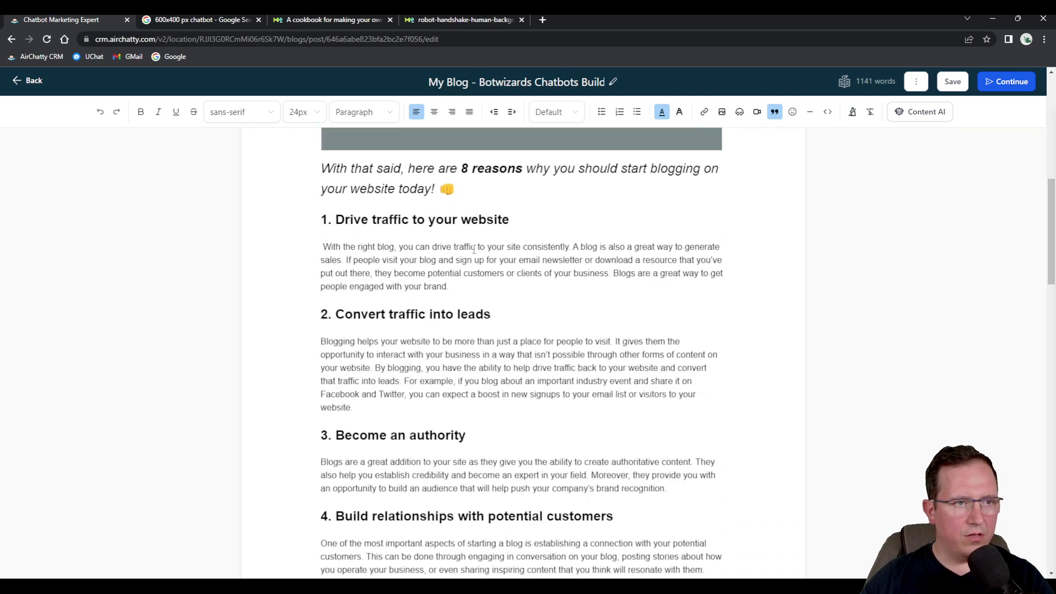
{"action": "scroll", "coordinate": [304, 265], "scroll_direction": "down", "scroll_amount": 20}
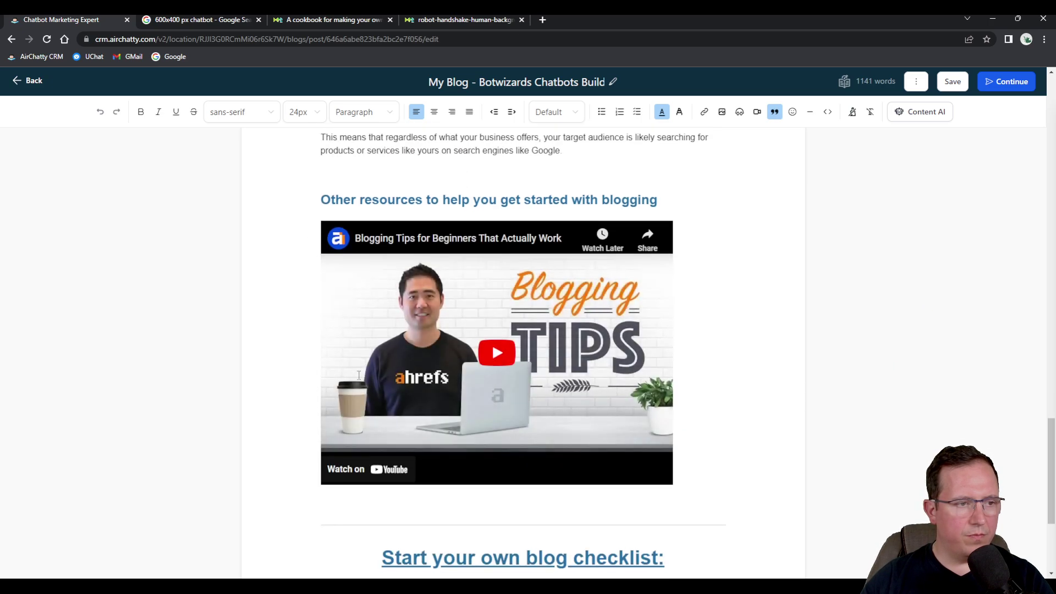
{"action": "scroll", "coordinate": [409, 399], "scroll_direction": "up", "scroll_amount": 20}
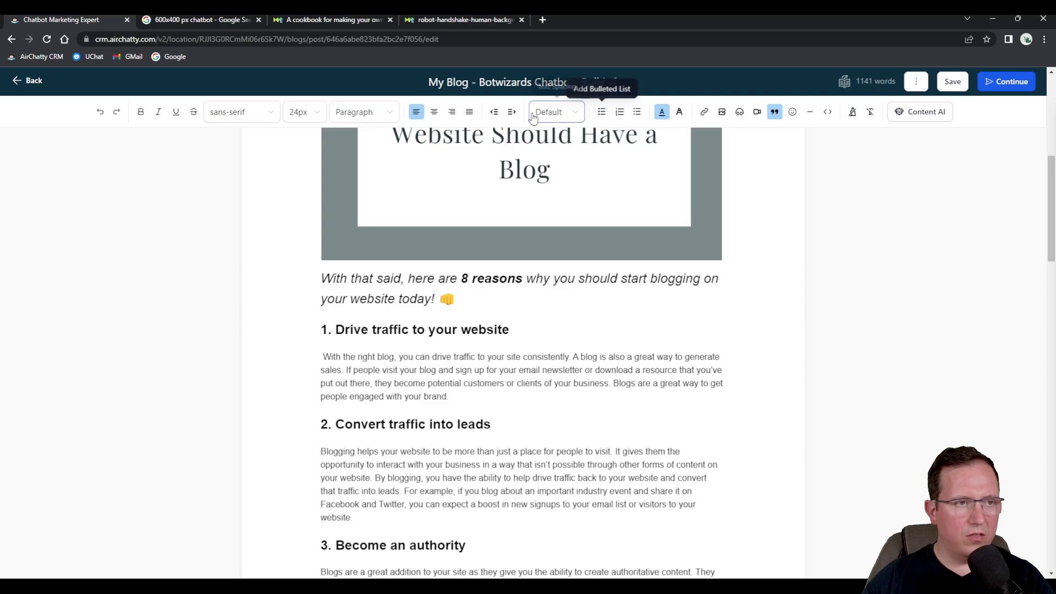
{"action": "left_click", "coordinate": [576, 119]}
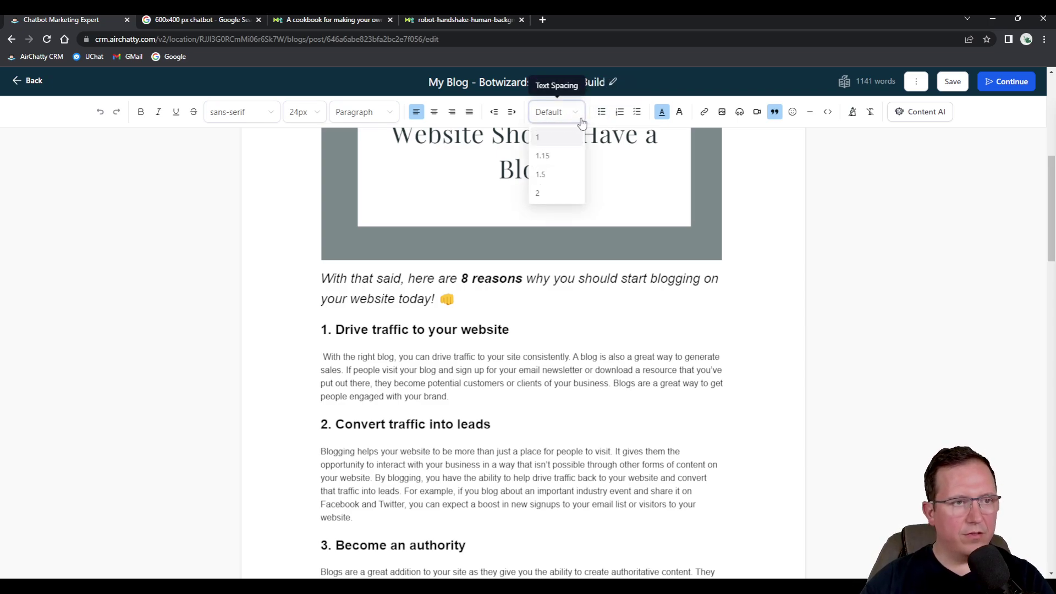
{"action": "left_click", "coordinate": [679, 116]}
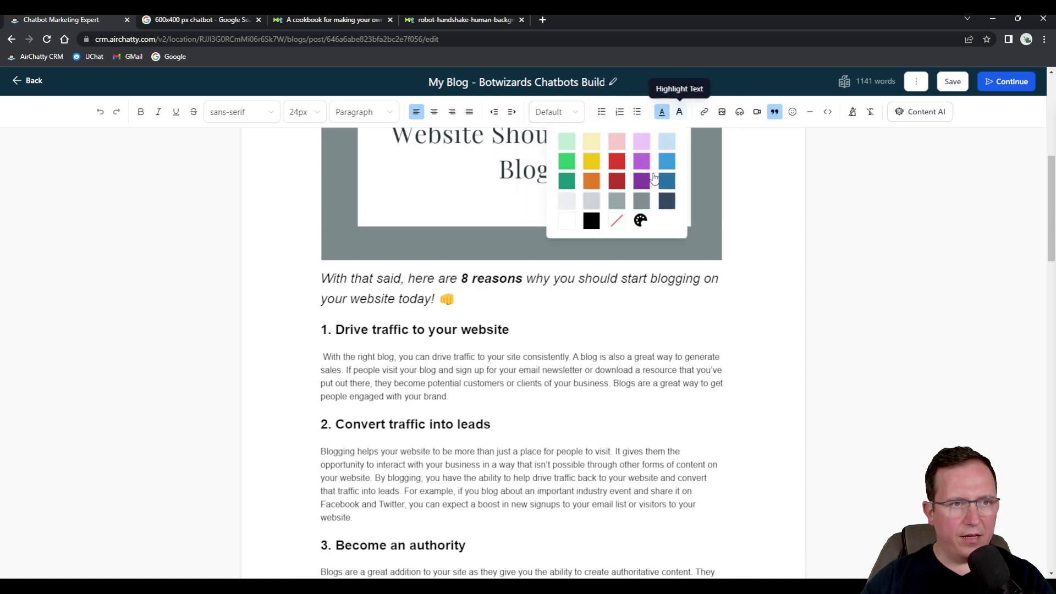
{"action": "left_click", "coordinate": [594, 145]}
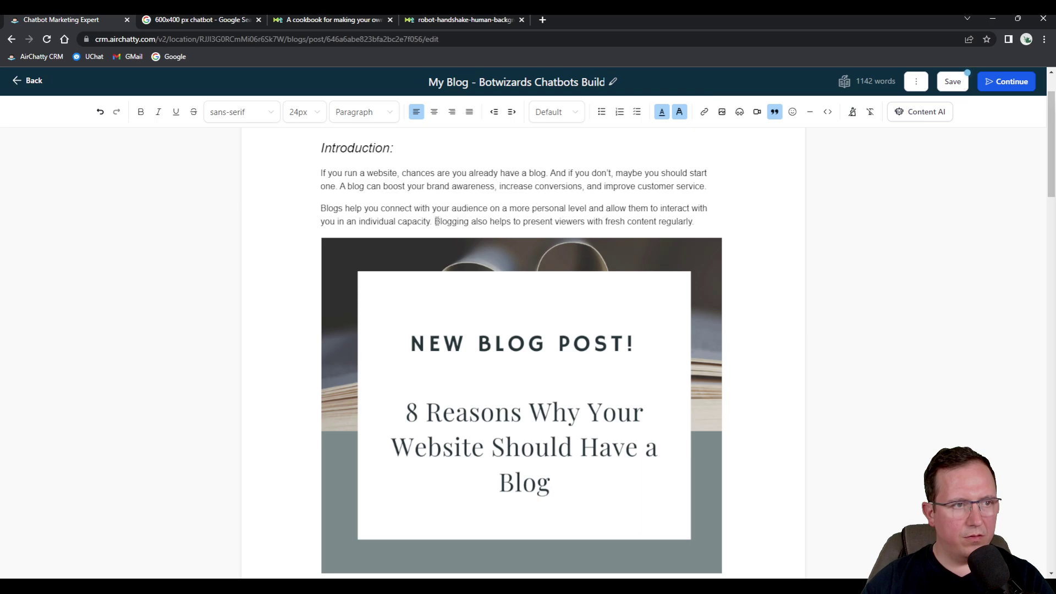
Highlight the sentence "Blogging also helps to present viewers with fresh content regularly." in light yellow
{"action": "left_click_drag", "start_coordinate": [437, 221], "coordinate": [696, 217]}
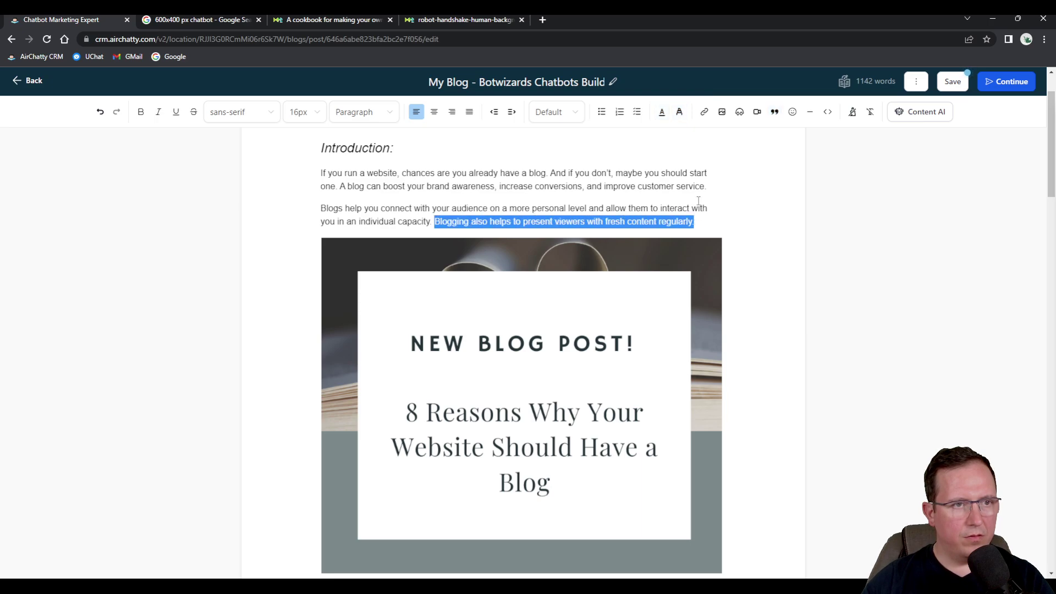
{"action": "left_click", "coordinate": [681, 113]}
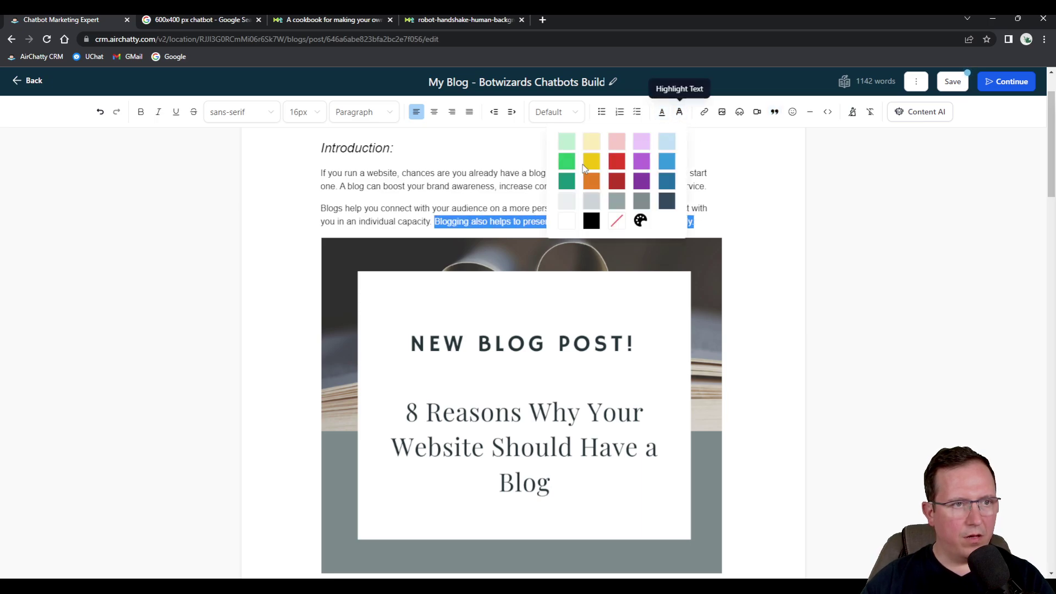
{"action": "left_click", "coordinate": [594, 143]}
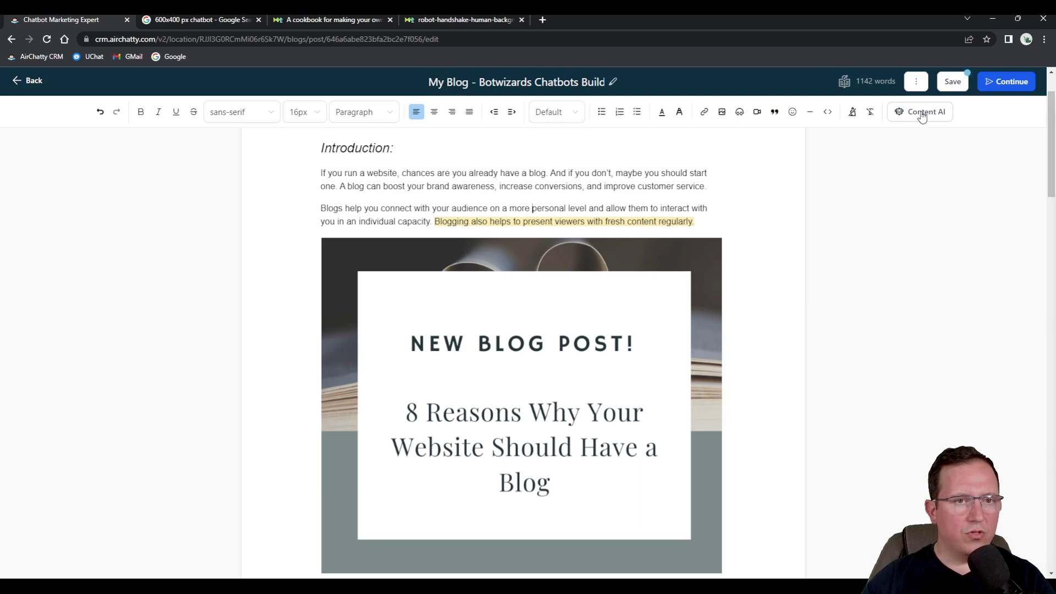
Examine the Content AI form's content types, title, description and keyword fields, and writing tones, closing it without generating anything
{"action": "scroll", "coordinate": [523, 280], "scroll_direction": "down", "scroll_amount": 15}
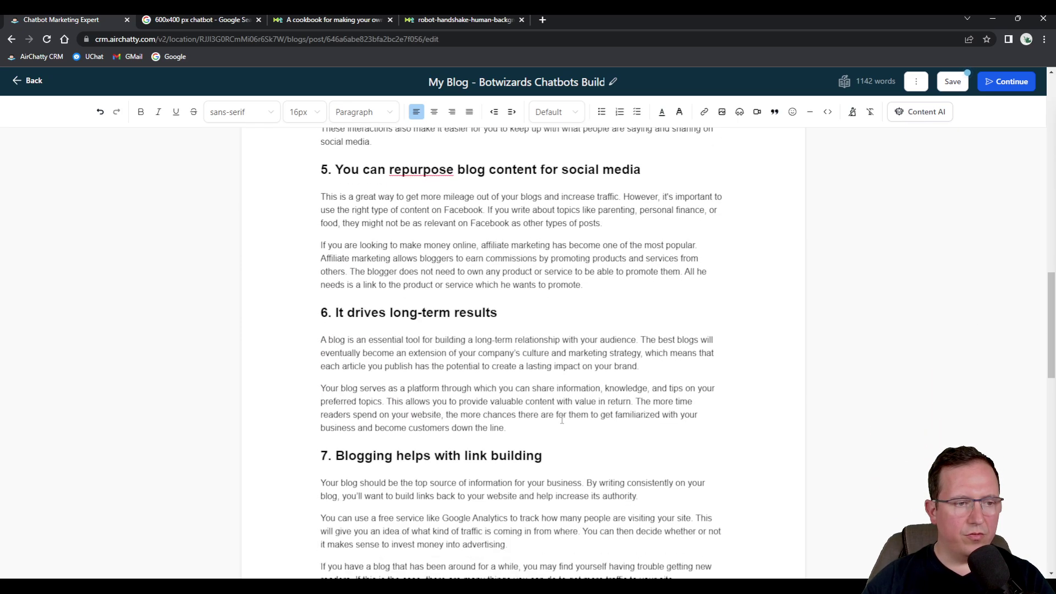
{"action": "scroll", "coordinate": [562, 420], "scroll_direction": "down", "scroll_amount": 15}
{"action": "scroll", "coordinate": [557, 419], "scroll_direction": "up", "scroll_amount": 8}
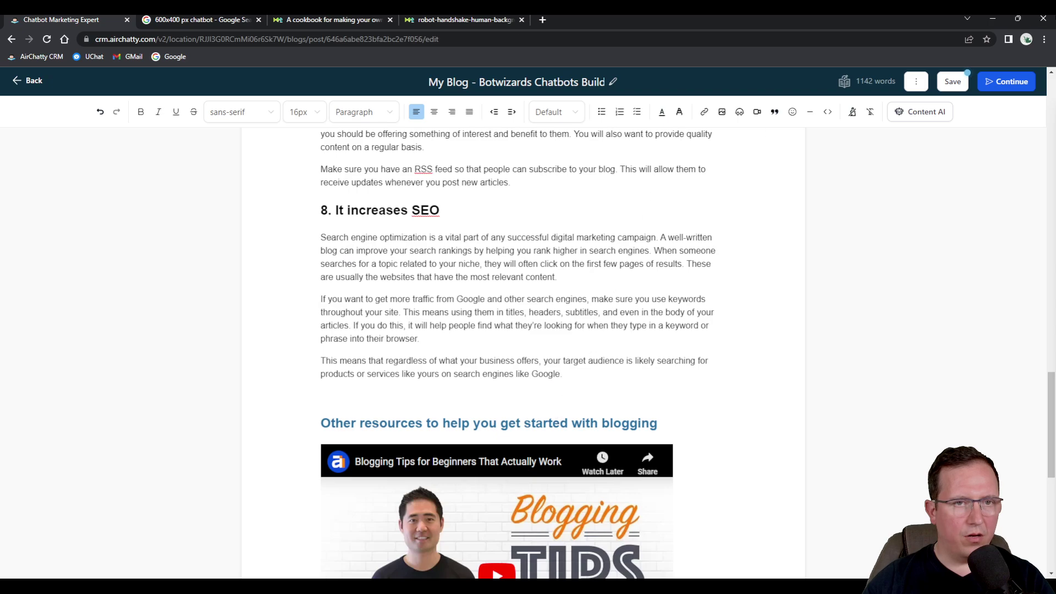
{"action": "left_click", "coordinate": [921, 114]}
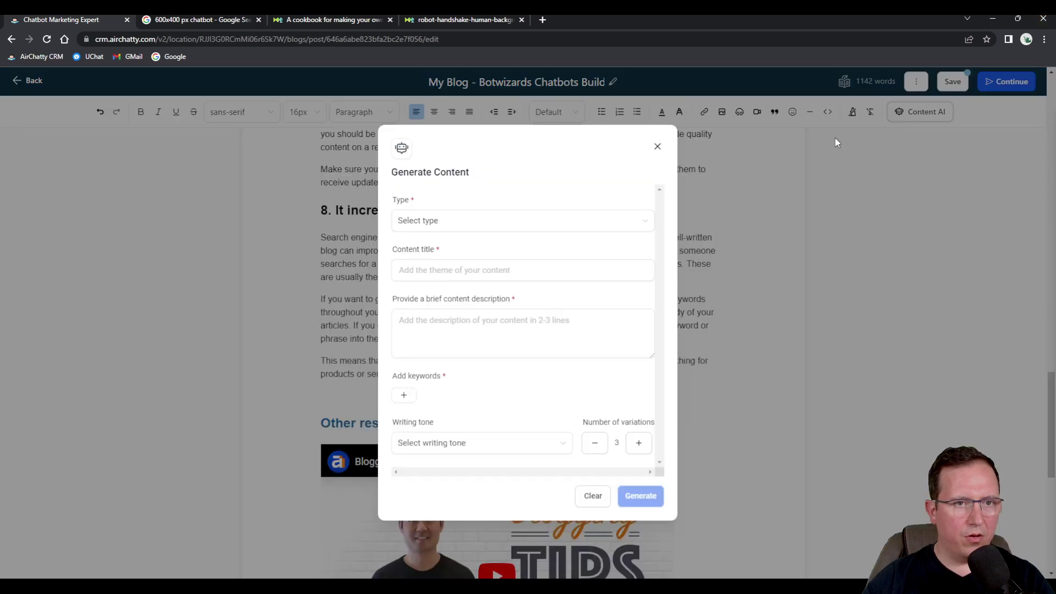
{"action": "left_click", "coordinate": [473, 221]}
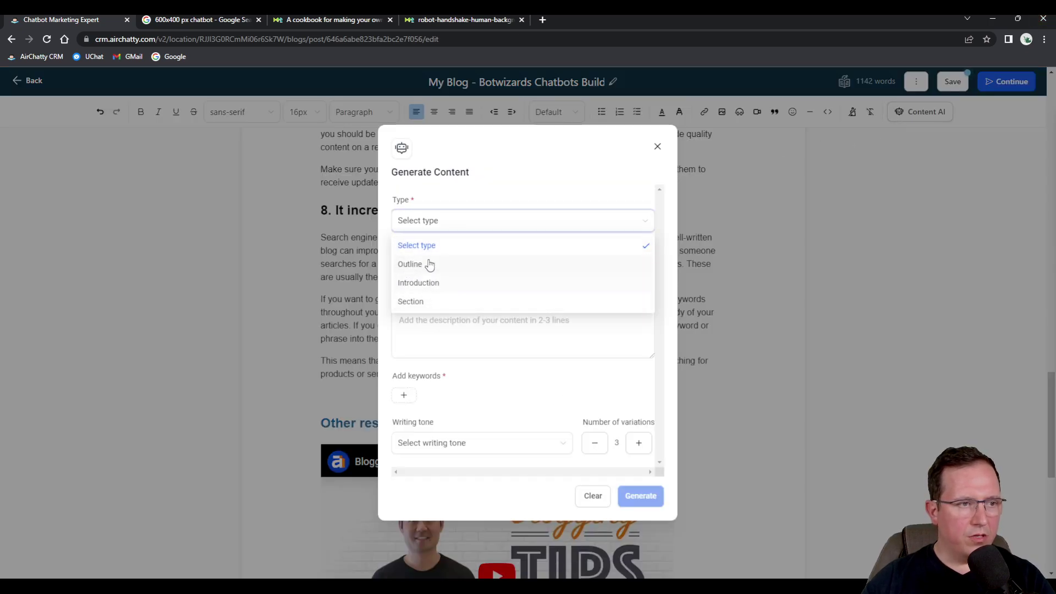
{"action": "left_click", "coordinate": [474, 189]}
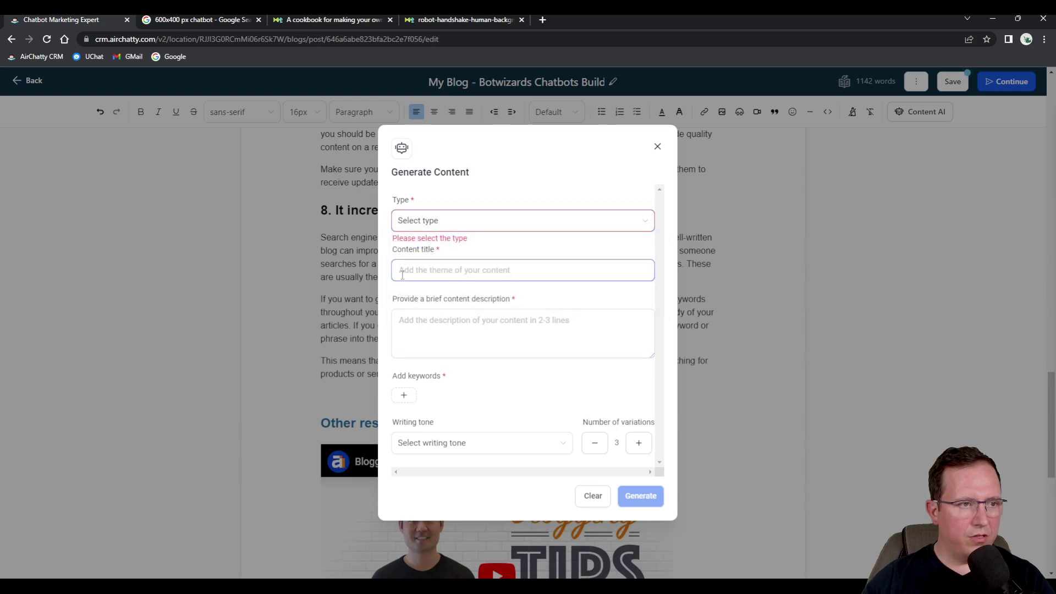
{"action": "left_click", "coordinate": [437, 319]}
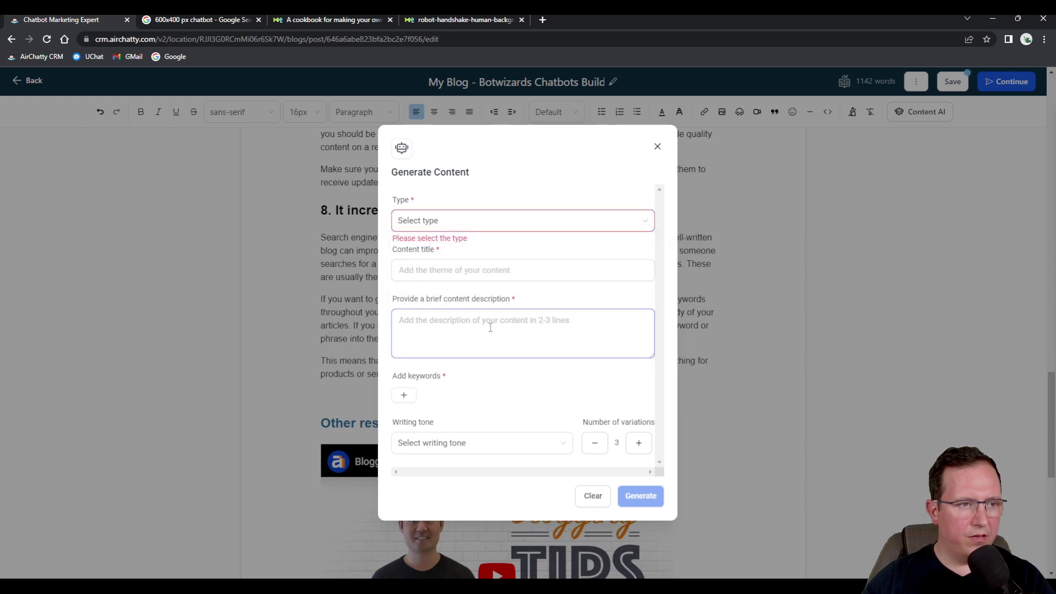
{"action": "left_click", "coordinate": [404, 396]}
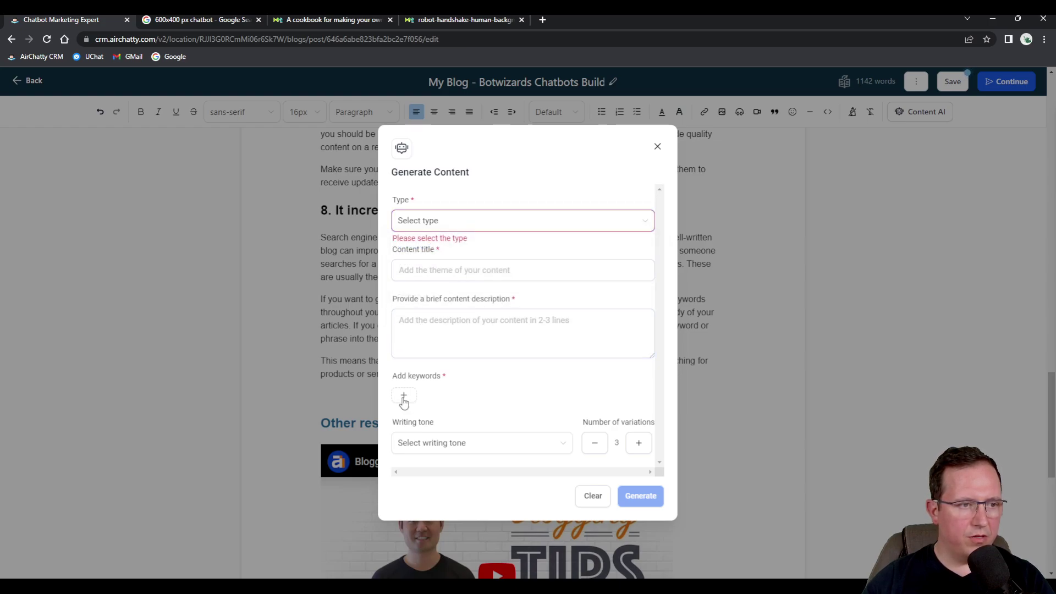
{"action": "left_click", "coordinate": [444, 447]}
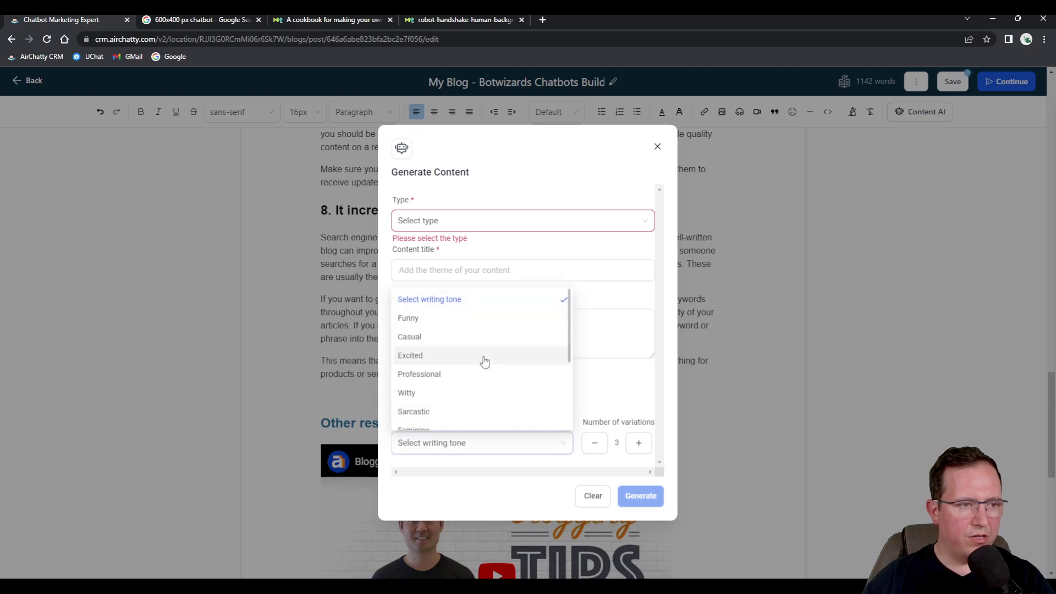
{"action": "scroll", "coordinate": [483, 364], "scroll_direction": "down", "scroll_amount": 3}
{"action": "left_click", "coordinate": [612, 394]}
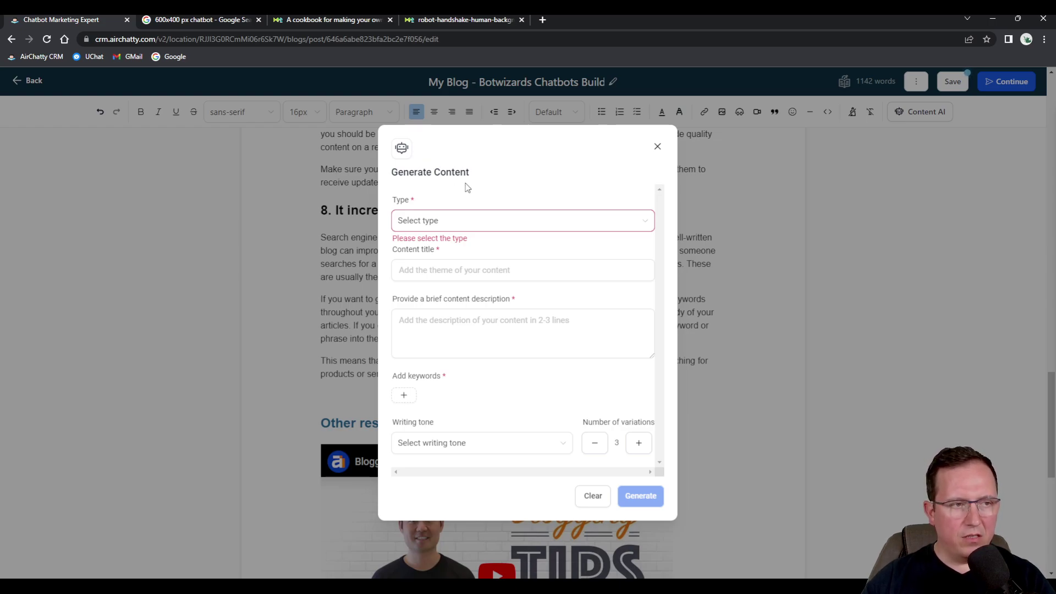
{"action": "left_click", "coordinate": [658, 146]}
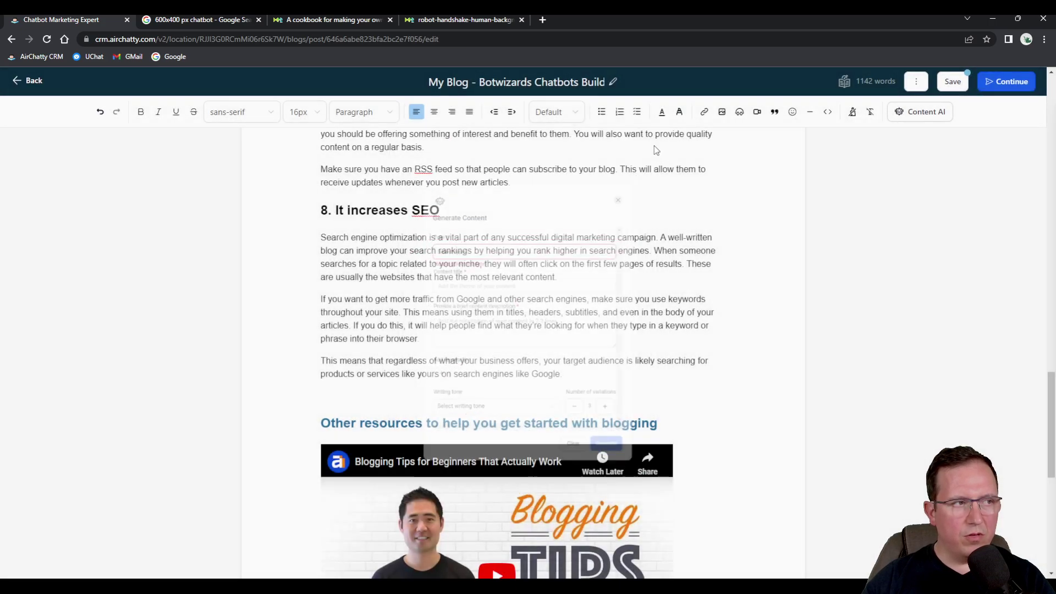
Duplicate the current blog post twice
{"action": "left_click", "coordinate": [915, 82]}
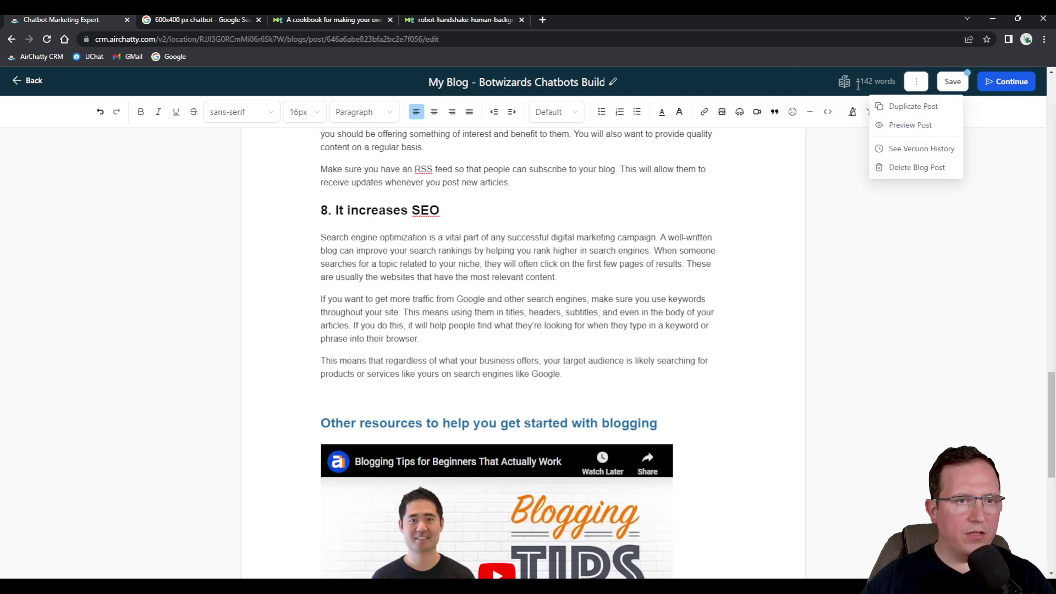
{"action": "left_click_drag", "start_coordinate": [857, 86], "coordinate": [902, 83]}
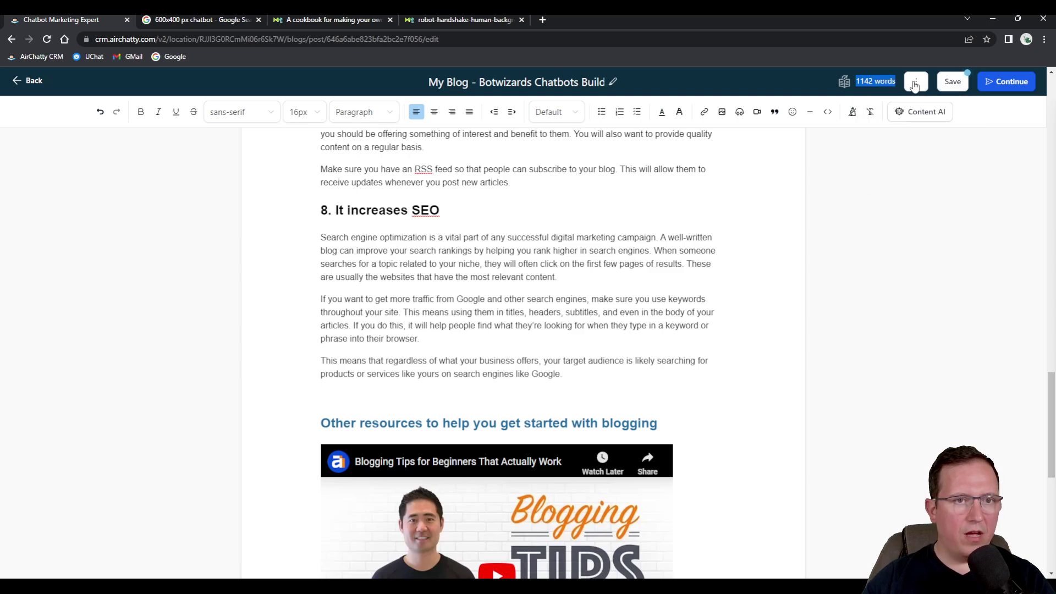
{"action": "left_click", "coordinate": [915, 85]}
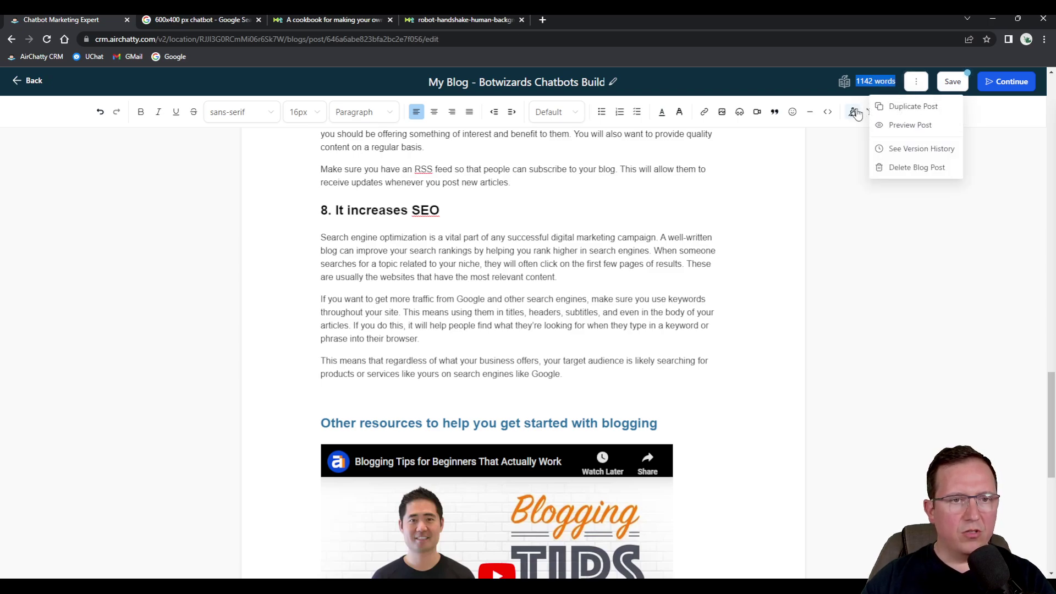
{"action": "left_click", "coordinate": [914, 109]}
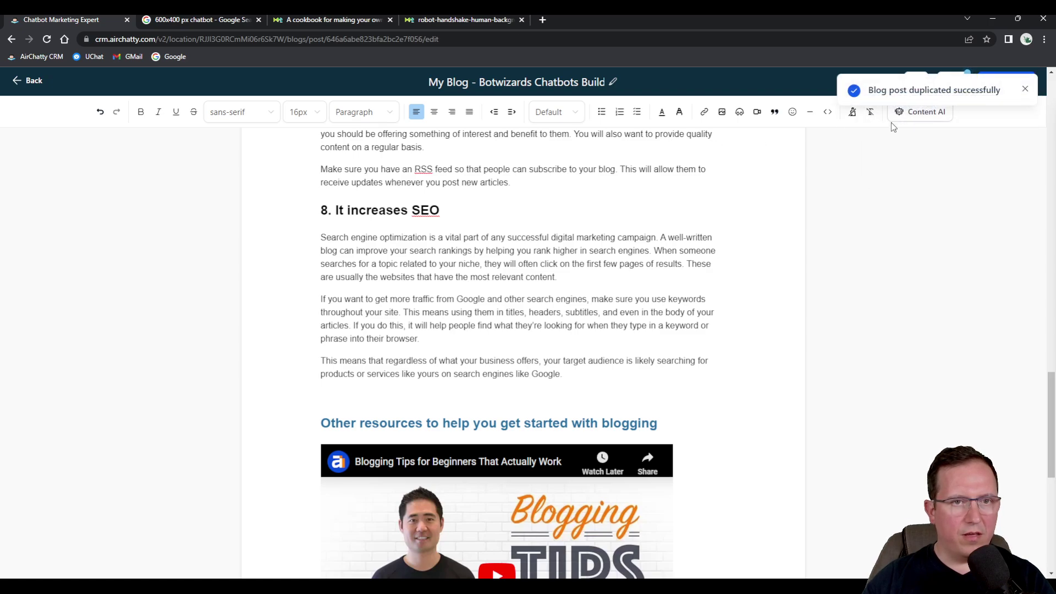
{"action": "left_click", "coordinate": [916, 82]}
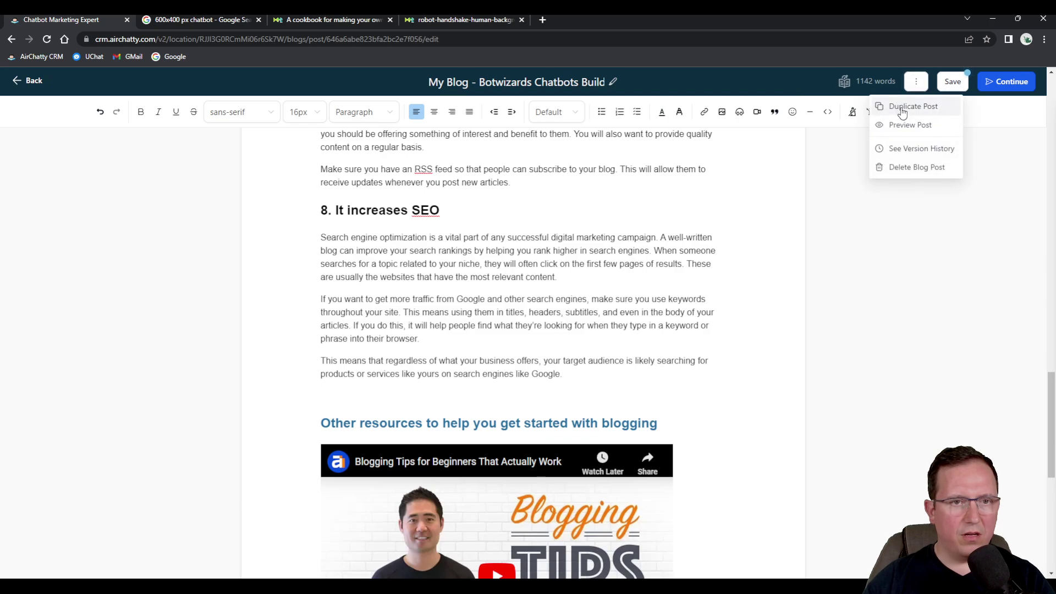
{"action": "left_click", "coordinate": [902, 110]}
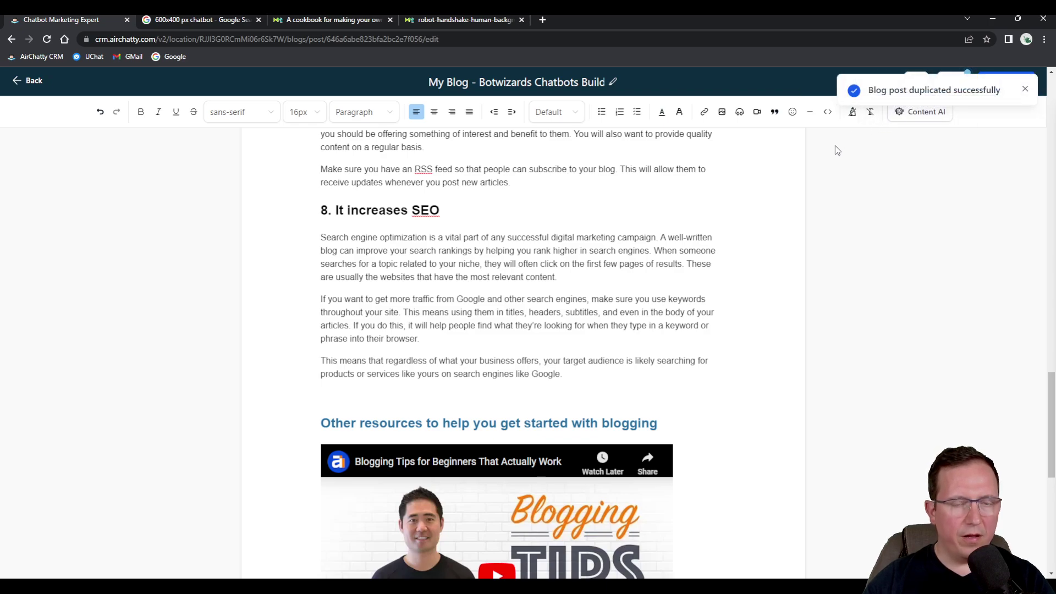
Try to preview the blog post, cancel leaving the editor and save the post's changes
{"action": "left_click", "coordinate": [916, 81]}
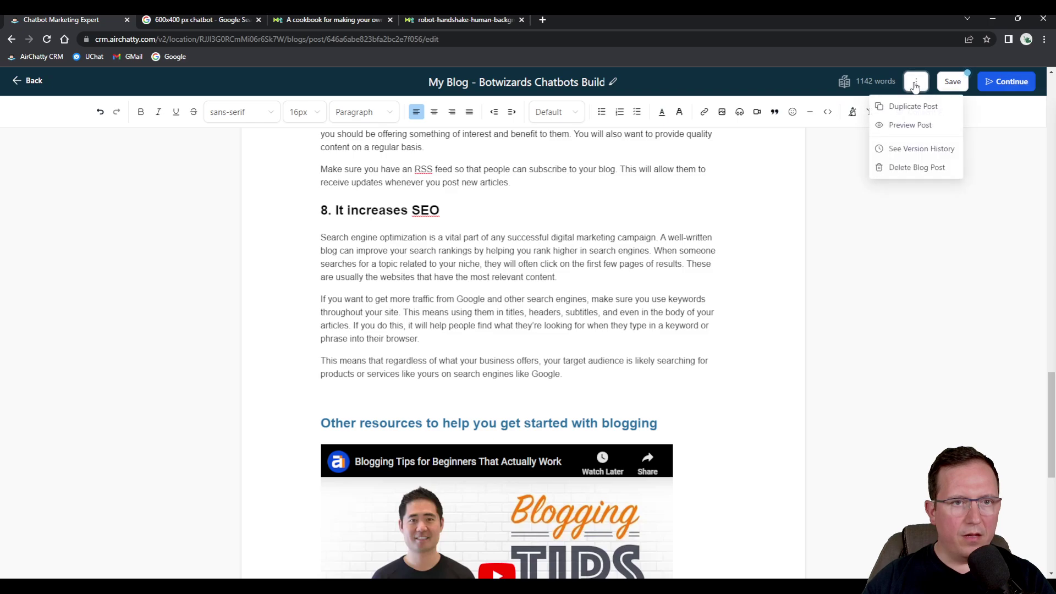
{"action": "left_click", "coordinate": [903, 128]}
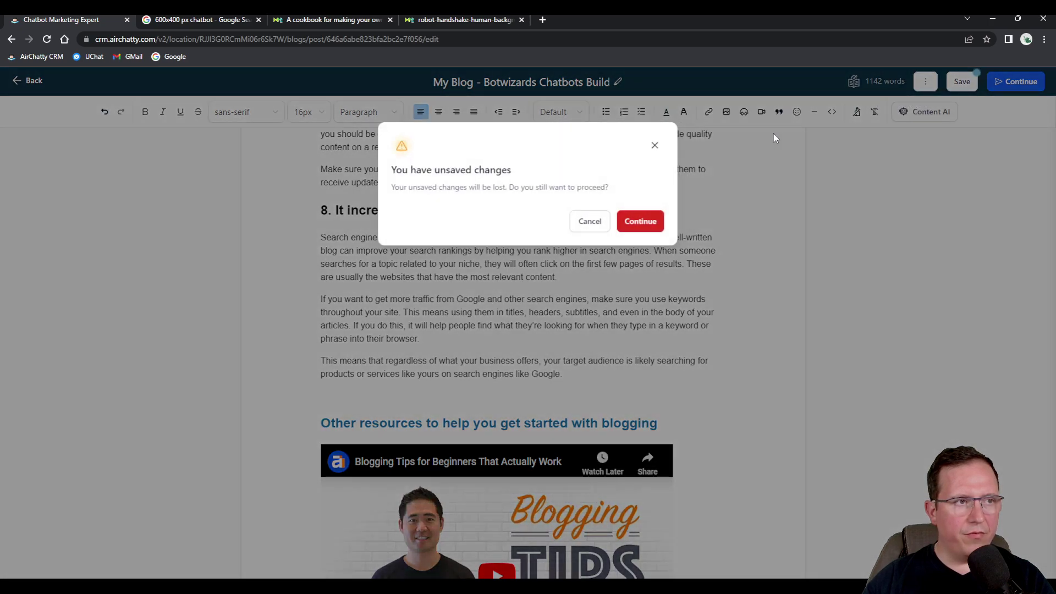
{"action": "left_click", "coordinate": [592, 231]}
{"action": "left_click", "coordinate": [962, 81]}
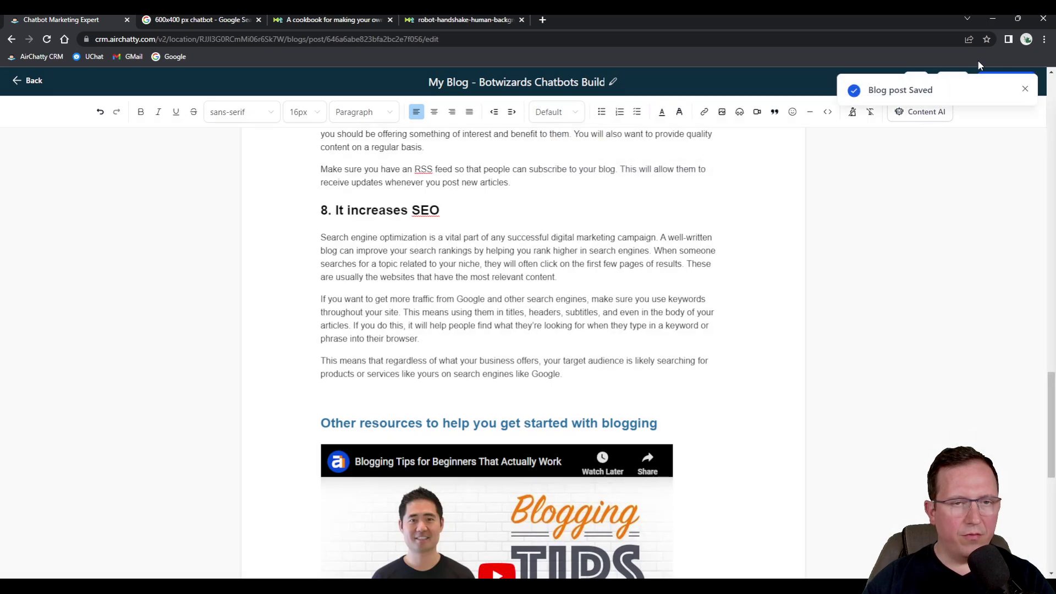
{"action": "left_click", "coordinate": [1027, 92]}
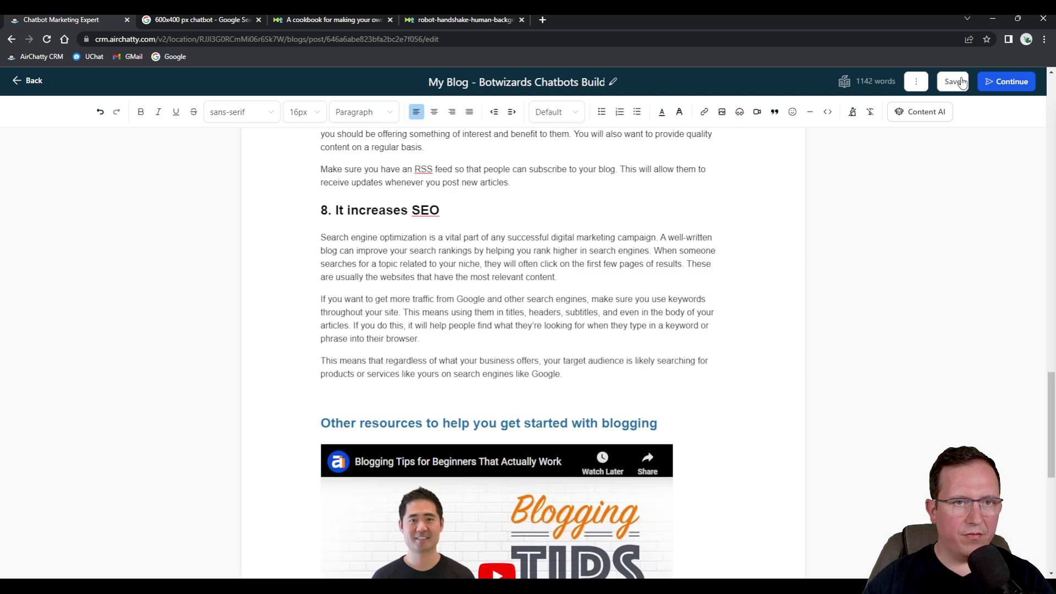
Preview the saved blog post and look over its cover image, title and content in the desktop view
{"action": "left_click", "coordinate": [917, 81]}
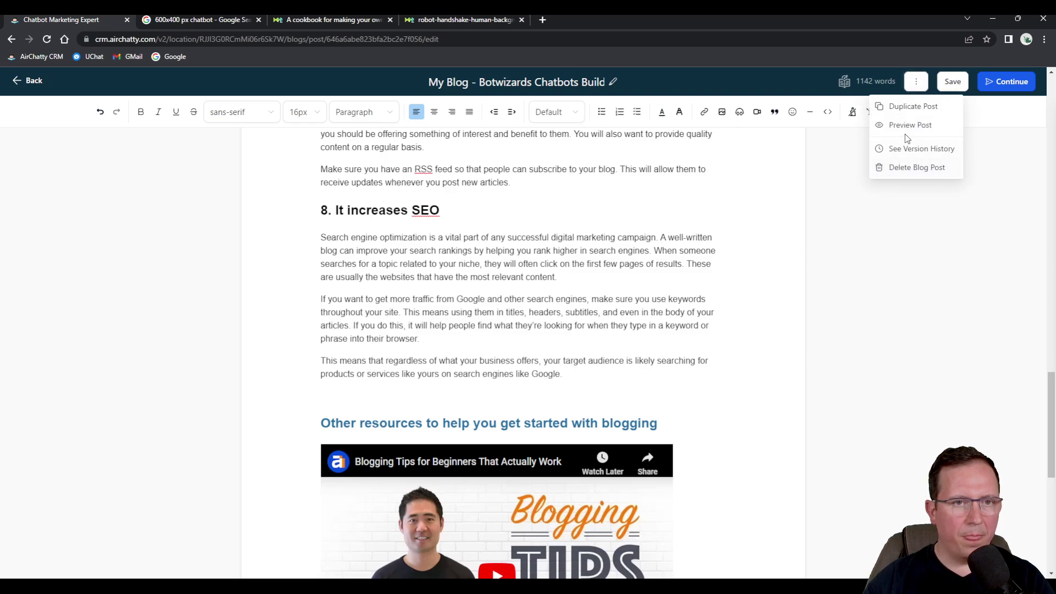
{"action": "left_click", "coordinate": [903, 129]}
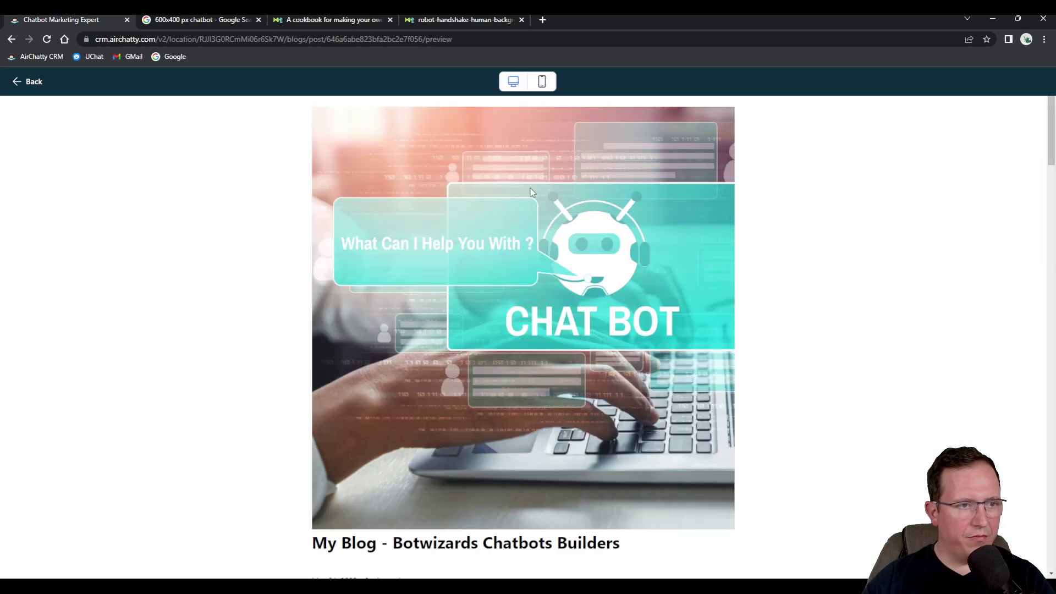
{"action": "scroll", "coordinate": [413, 368], "scroll_direction": "down", "scroll_amount": 5}
{"action": "scroll", "coordinate": [412, 366], "scroll_direction": "up", "scroll_amount": 5}
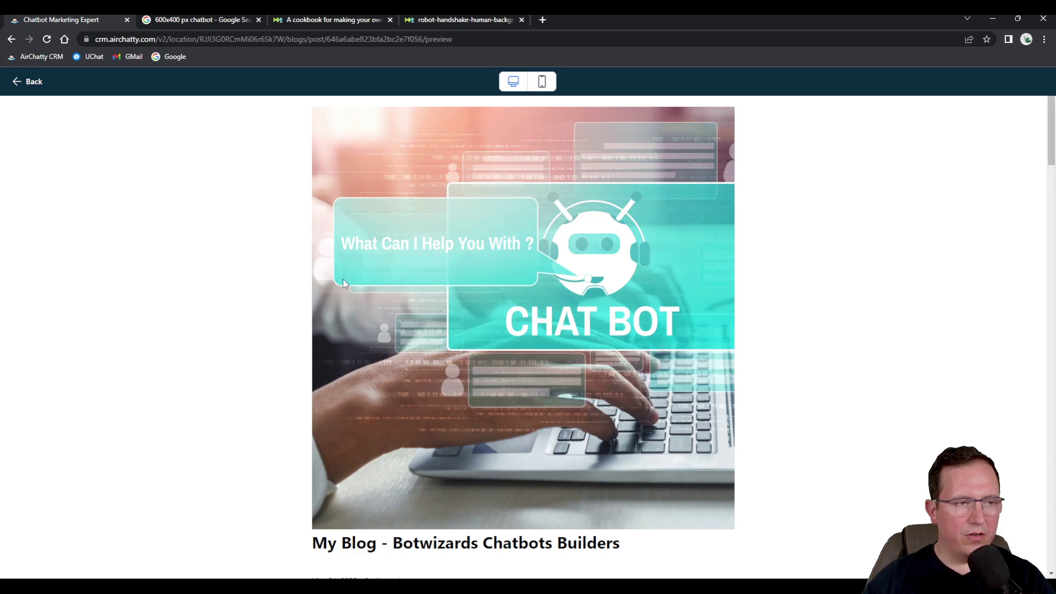
Look through the whole blog post preview in both the desktop and mobile views, ending back in the post editor
{"action": "scroll", "coordinate": [460, 309], "scroll_direction": "down", "scroll_amount": 4}
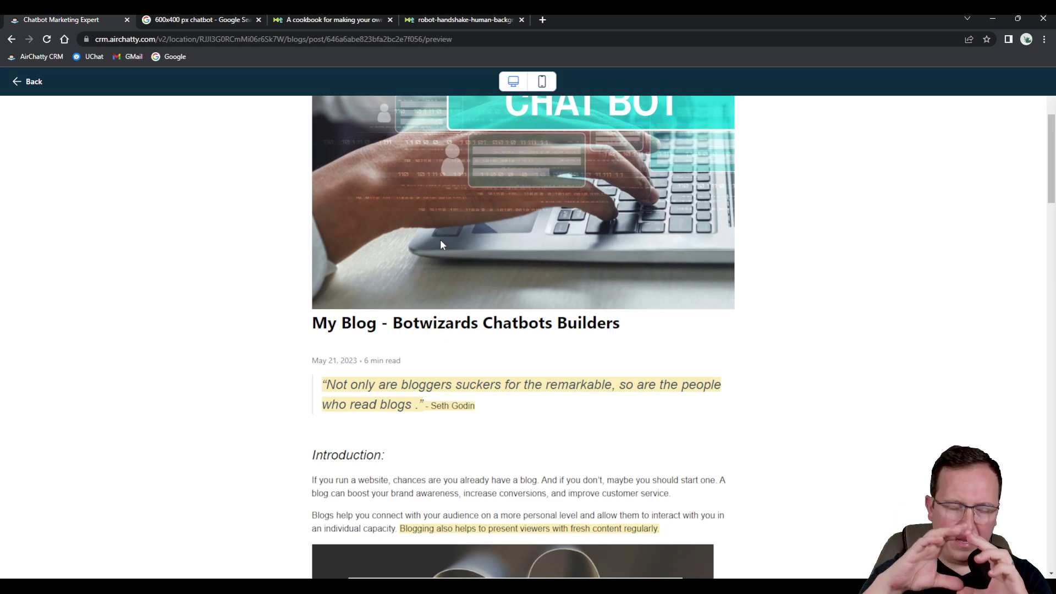
{"action": "scroll", "coordinate": [440, 245], "scroll_direction": "down", "scroll_amount": 5}
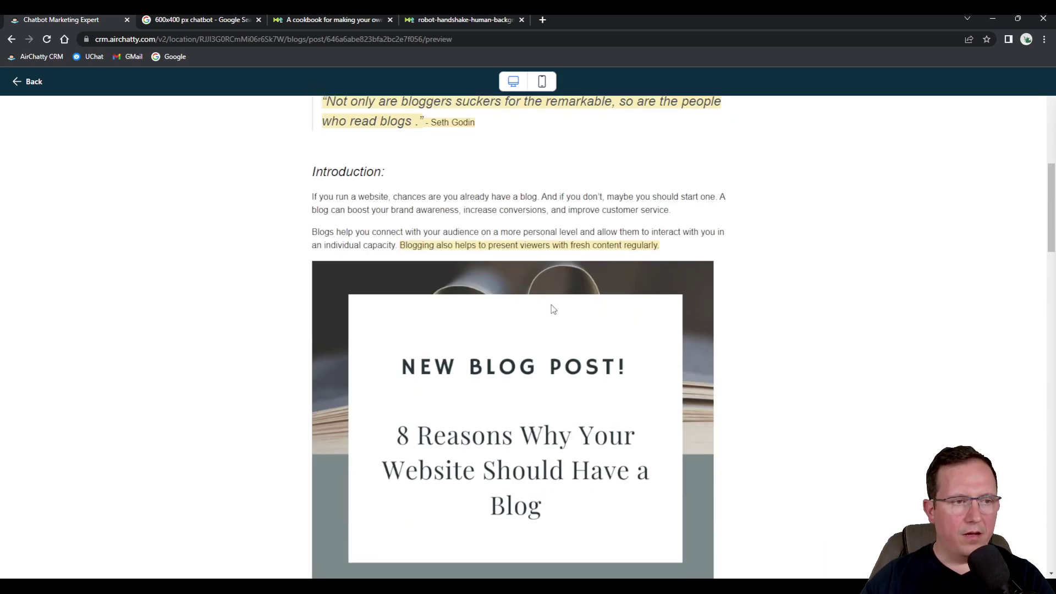
{"action": "scroll", "coordinate": [553, 309], "scroll_direction": "down", "scroll_amount": 20}
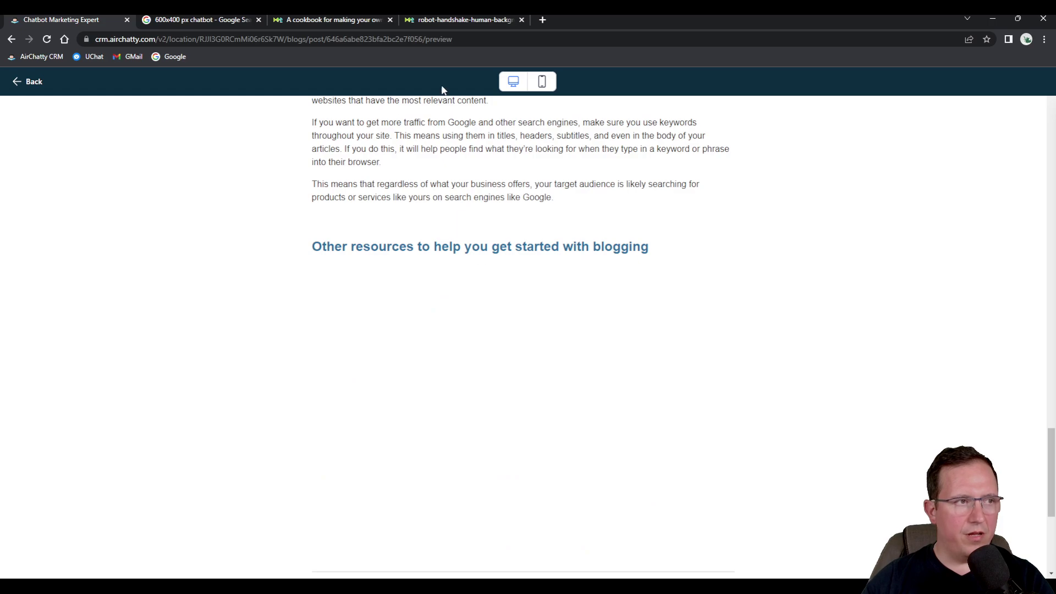
{"action": "scroll", "coordinate": [495, 105], "scroll_direction": "up", "scroll_amount": 10}
{"action": "left_click", "coordinate": [542, 82]}
{"action": "scroll", "coordinate": [511, 269], "scroll_direction": "up", "scroll_amount": 15}
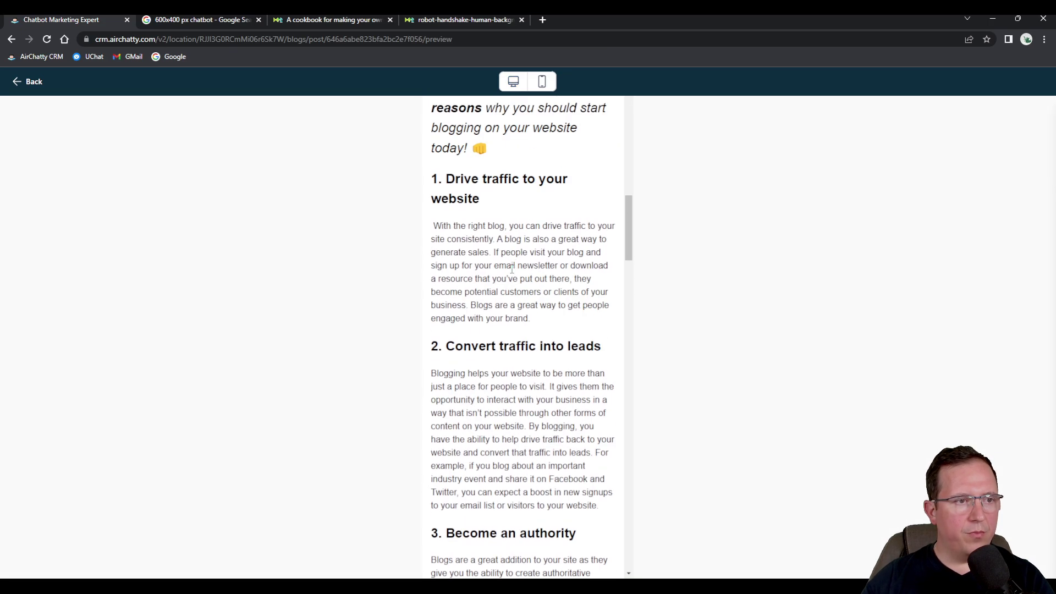
{"action": "scroll", "coordinate": [512, 269], "scroll_direction": "up", "scroll_amount": 12}
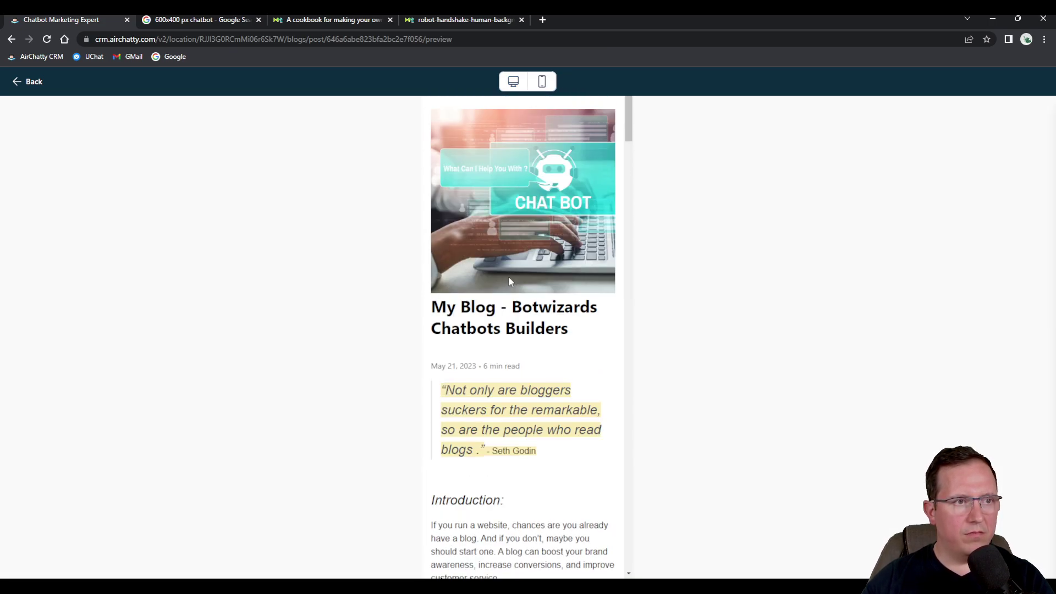
{"action": "left_click", "coordinate": [514, 81]}
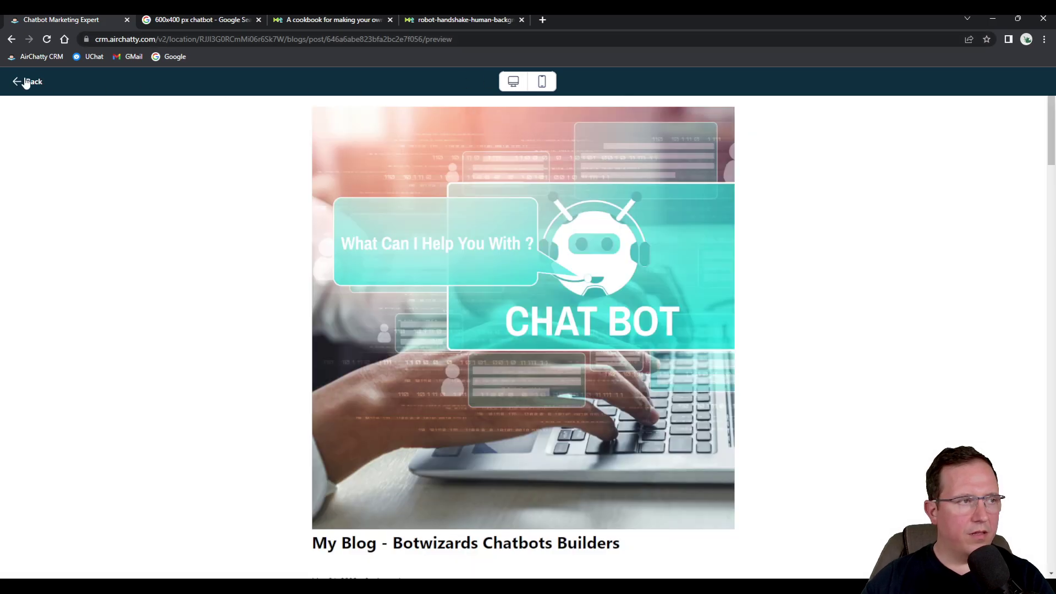
{"action": "left_click", "coordinate": [26, 82]}
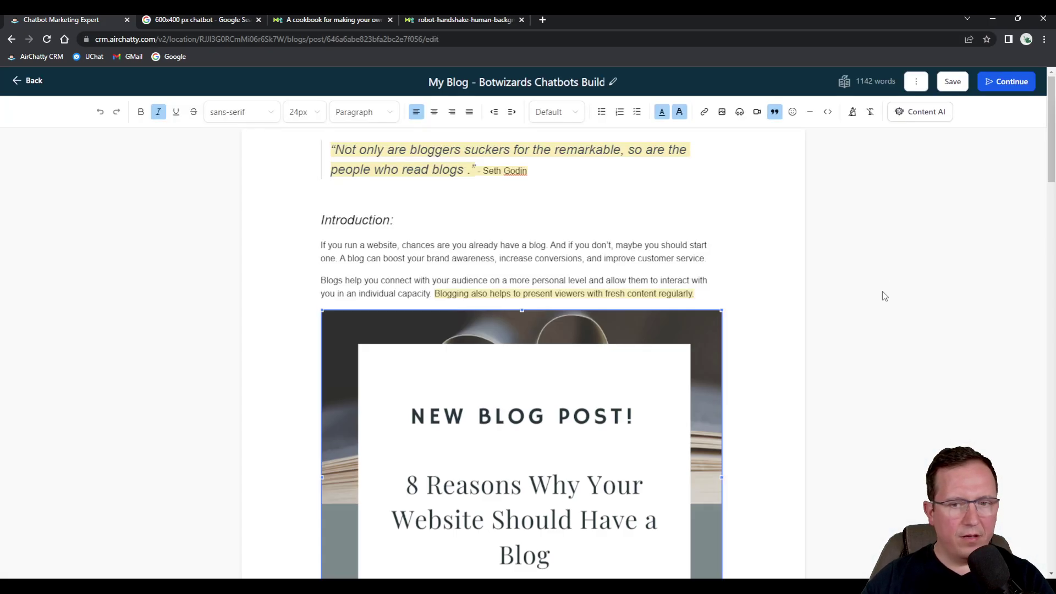
Examine the blog post's version history and return to the editor to view the remaining post options
{"action": "left_click", "coordinate": [916, 82]}
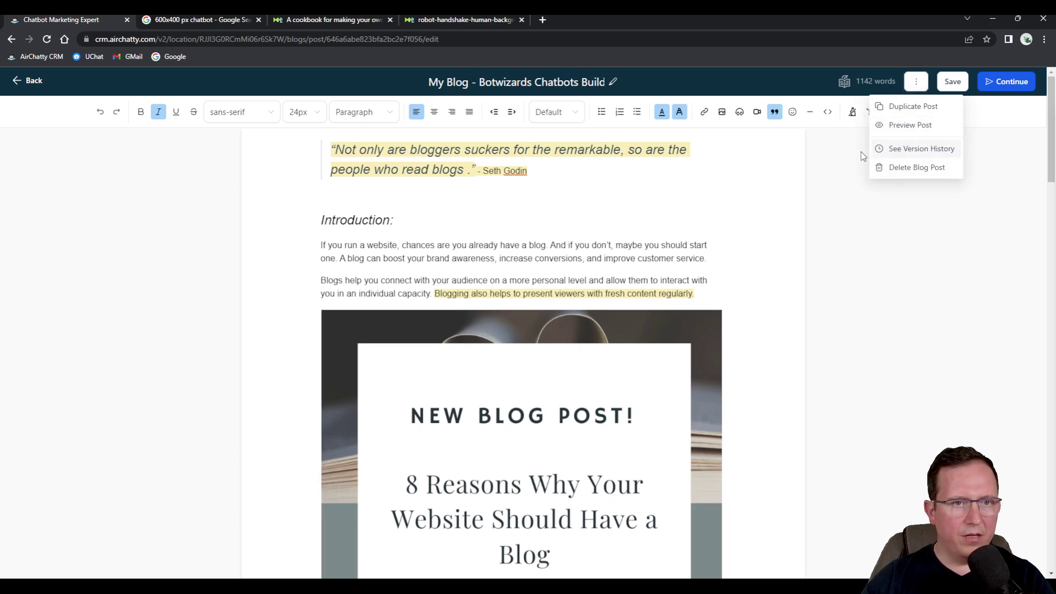
{"action": "left_click", "coordinate": [918, 148]}
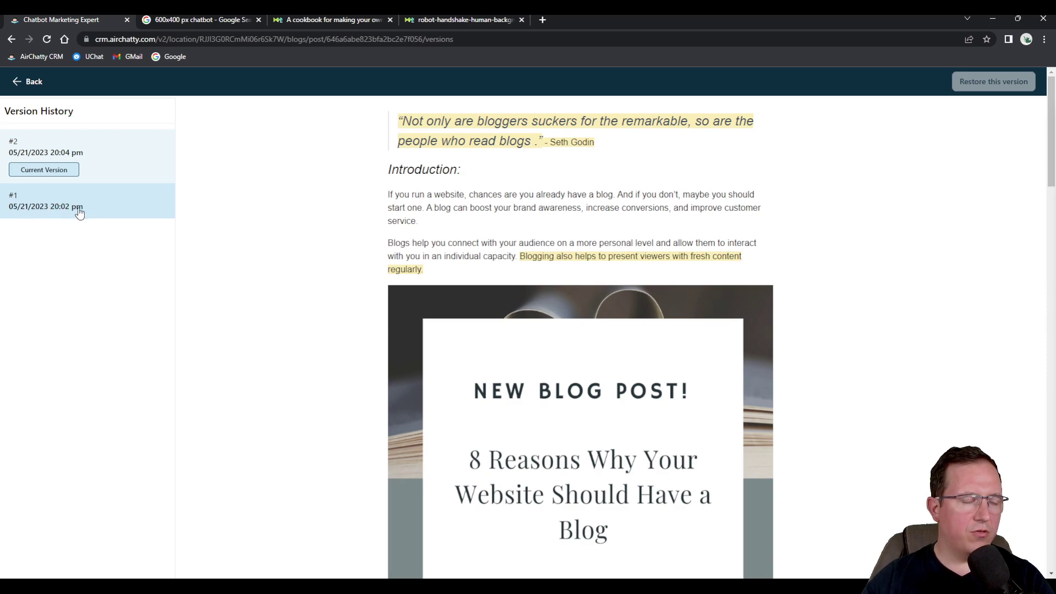
{"action": "left_click", "coordinate": [22, 82]}
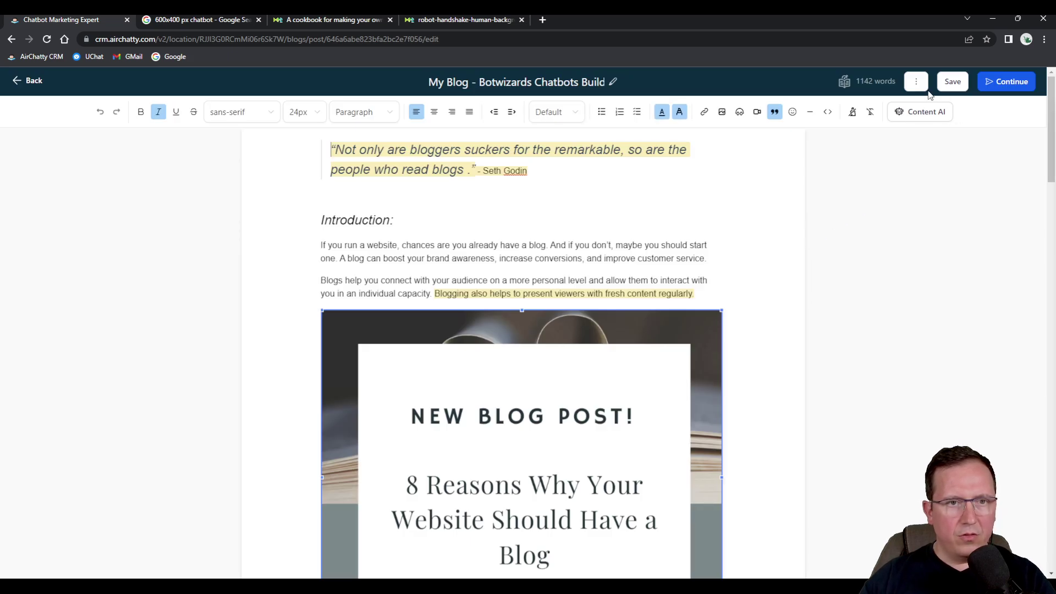
{"action": "left_click", "coordinate": [917, 83]}
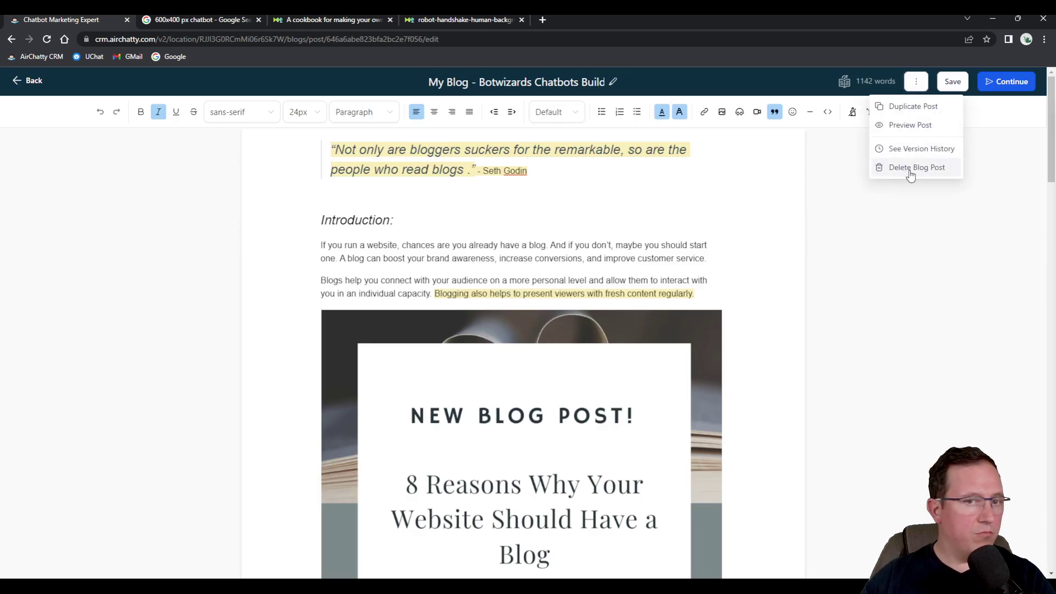
Continue to the post's publishing settings and replace the URL slug with my-first-post
{"action": "left_click", "coordinate": [997, 84]}
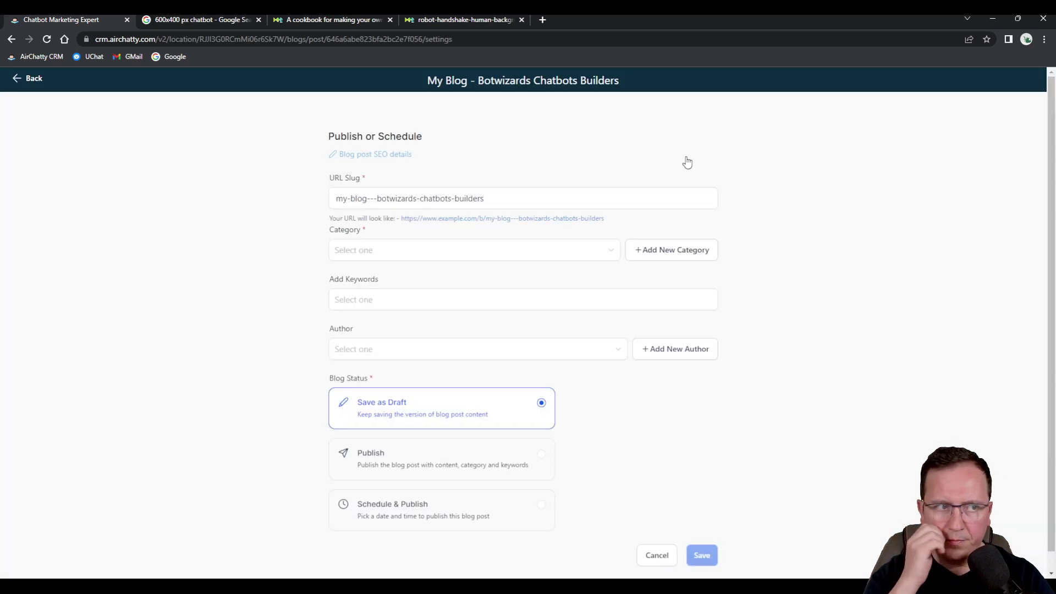
{"action": "left_click_drag", "start_coordinate": [516, 201], "coordinate": [264, 186]}
{"action": "key", "text": "BackSpace"}
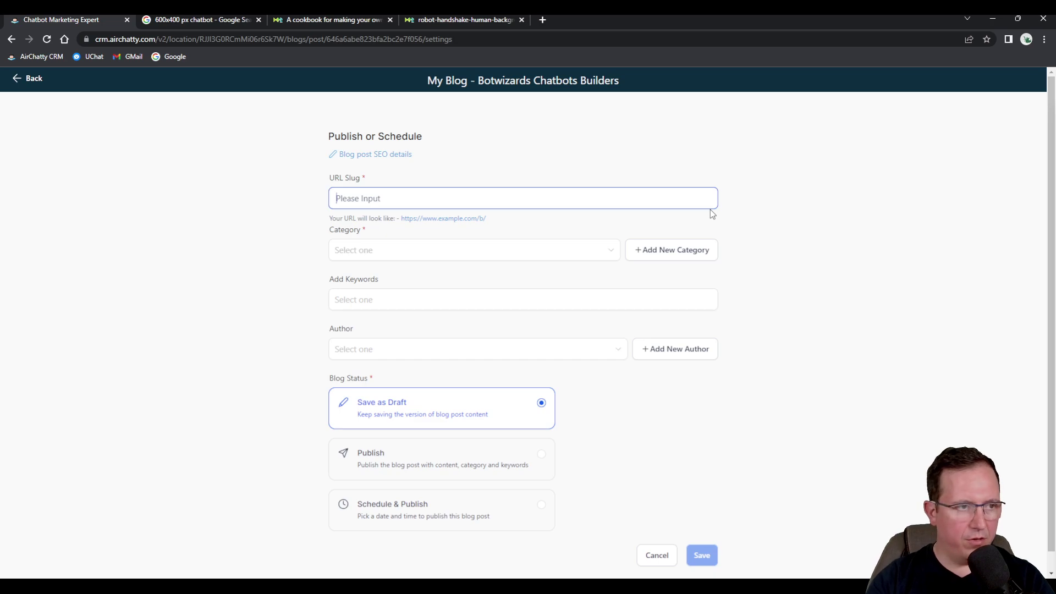
{"action": "type", "text": "my-"}
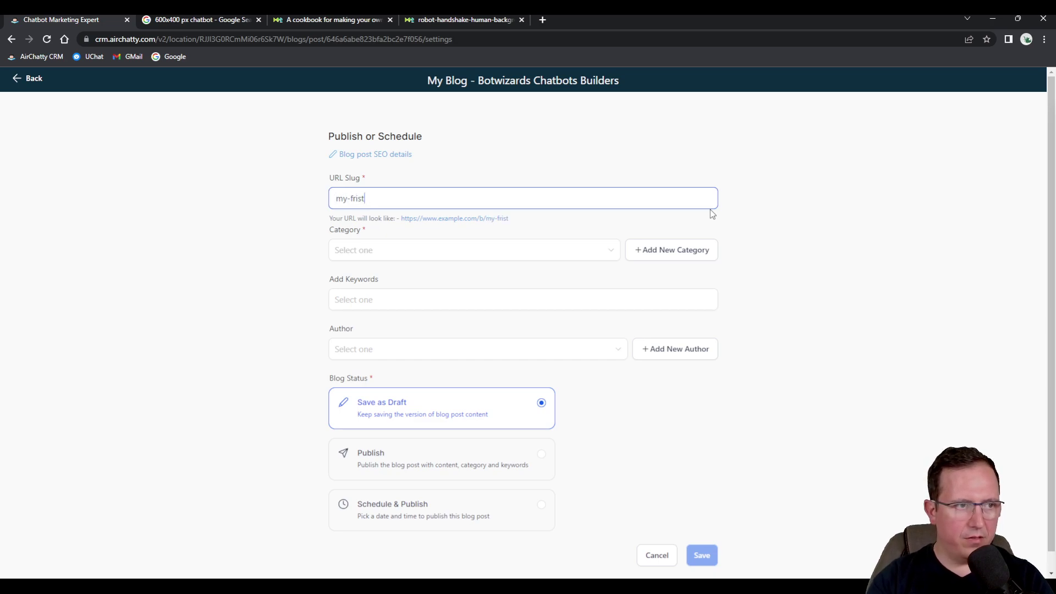
{"action": "type", "text": "first-"}
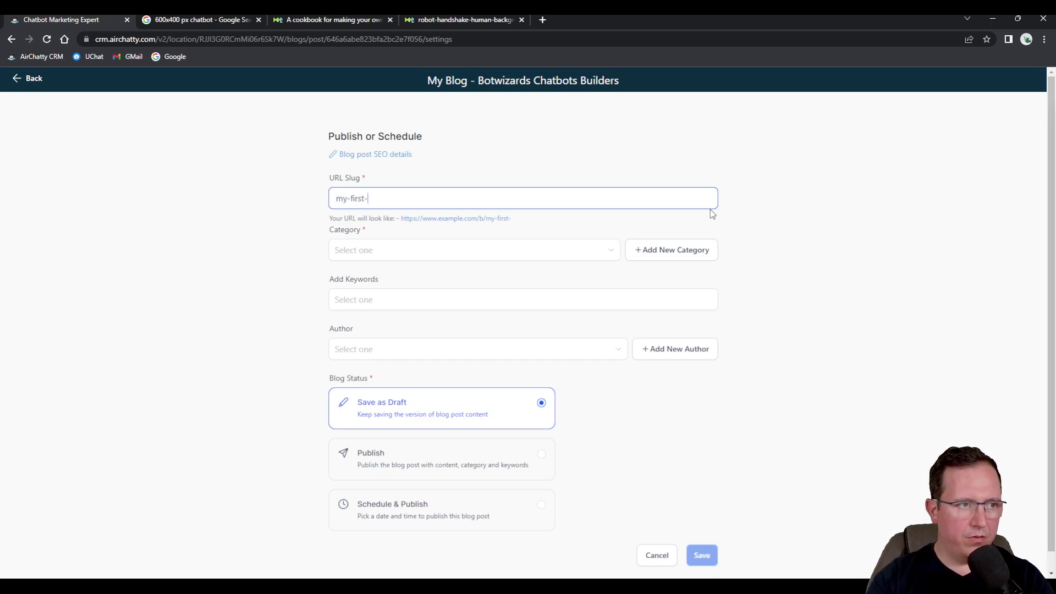
{"action": "type", "text": "post"}
Create a new category labelled General with the URL slug general and the description "General bot articles"
{"action": "left_click", "coordinate": [374, 253]}
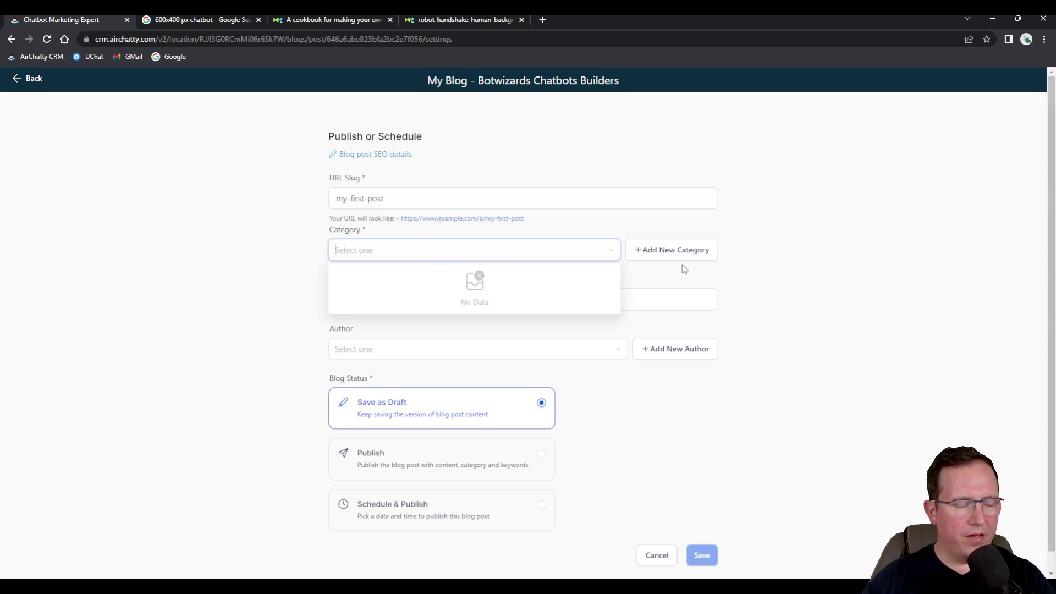
{"action": "left_click", "coordinate": [675, 250]}
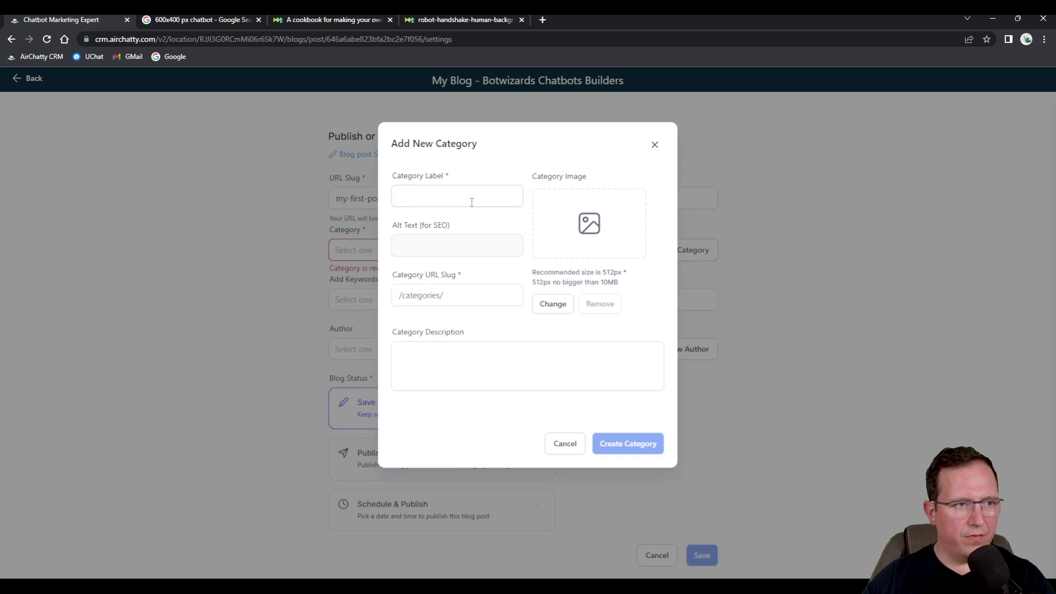
{"action": "type", "text": "G"}
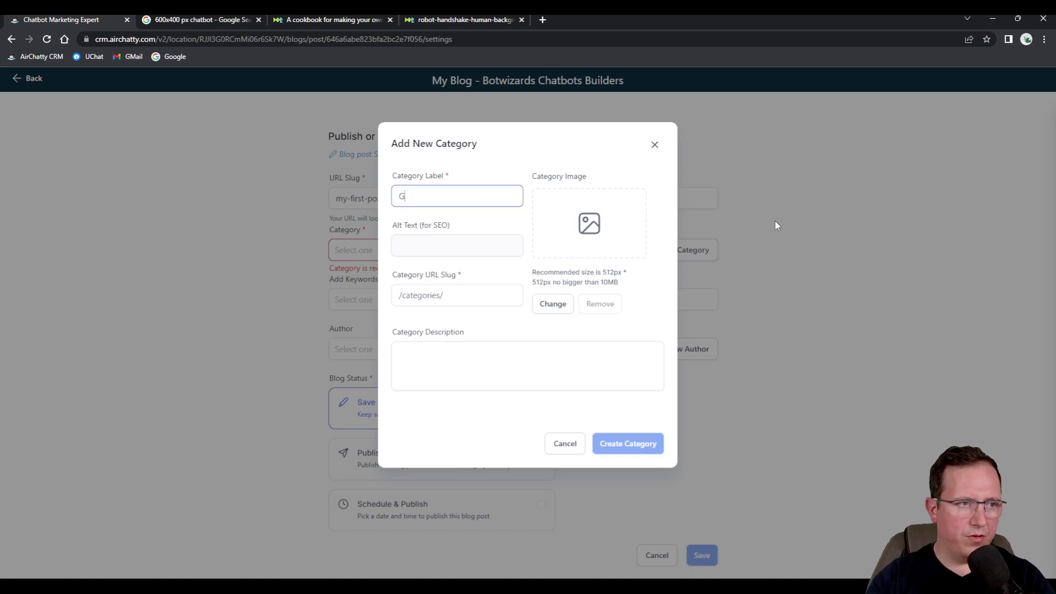
{"action": "type", "text": "eneral"}
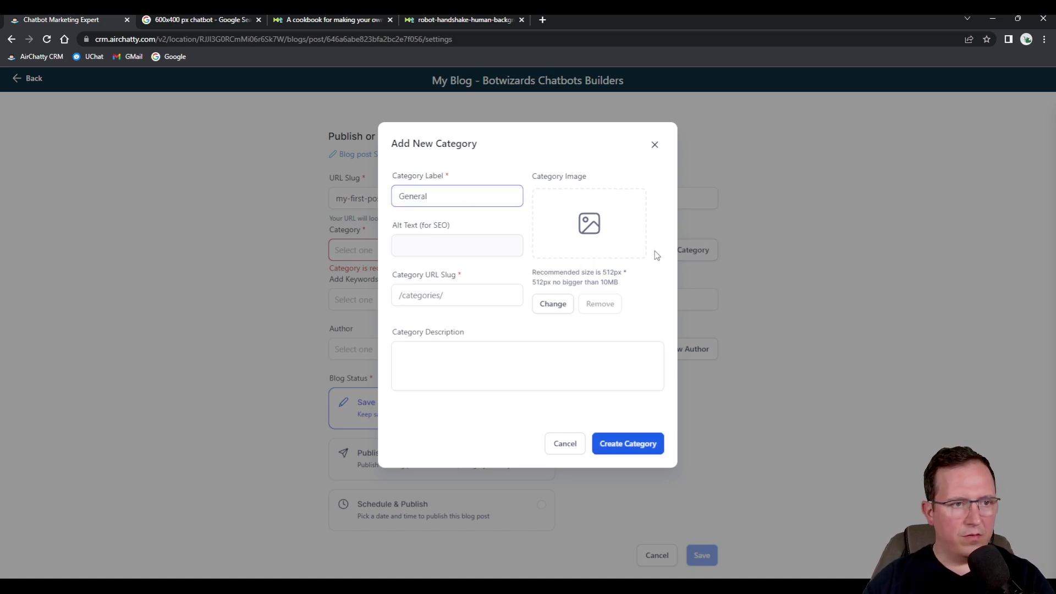
{"action": "left_click", "coordinate": [460, 296]}
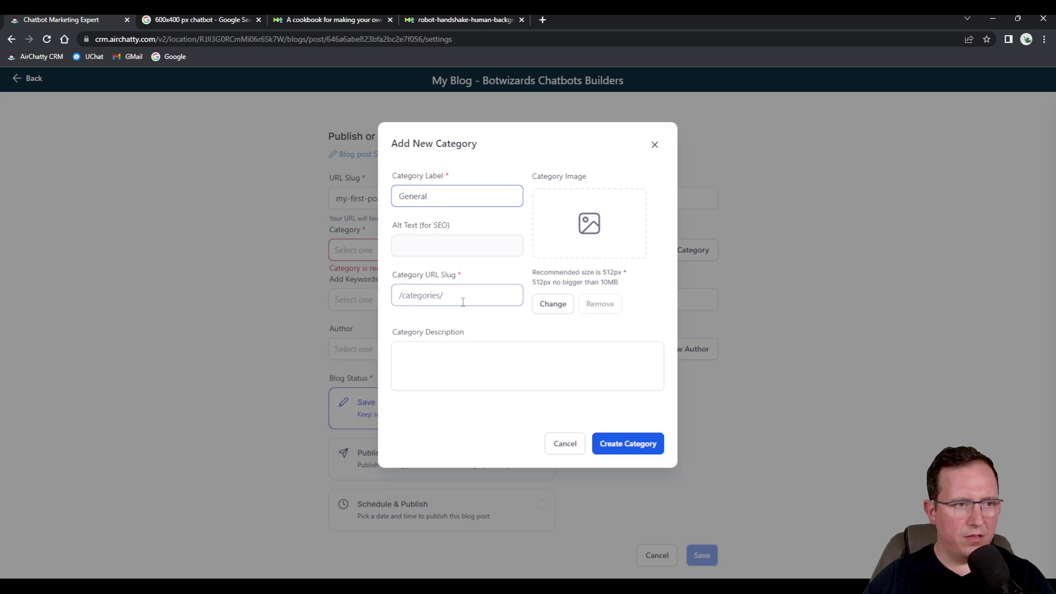
{"action": "type", "text": "general"}
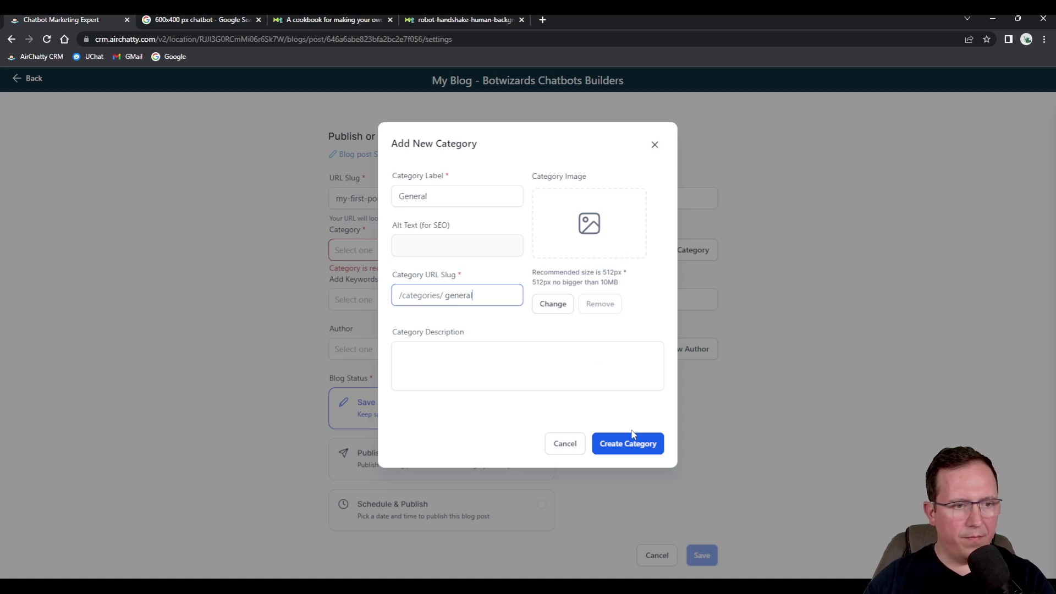
{"action": "left_click", "coordinate": [458, 348]}
{"action": "type", "text": "General bot arti"}
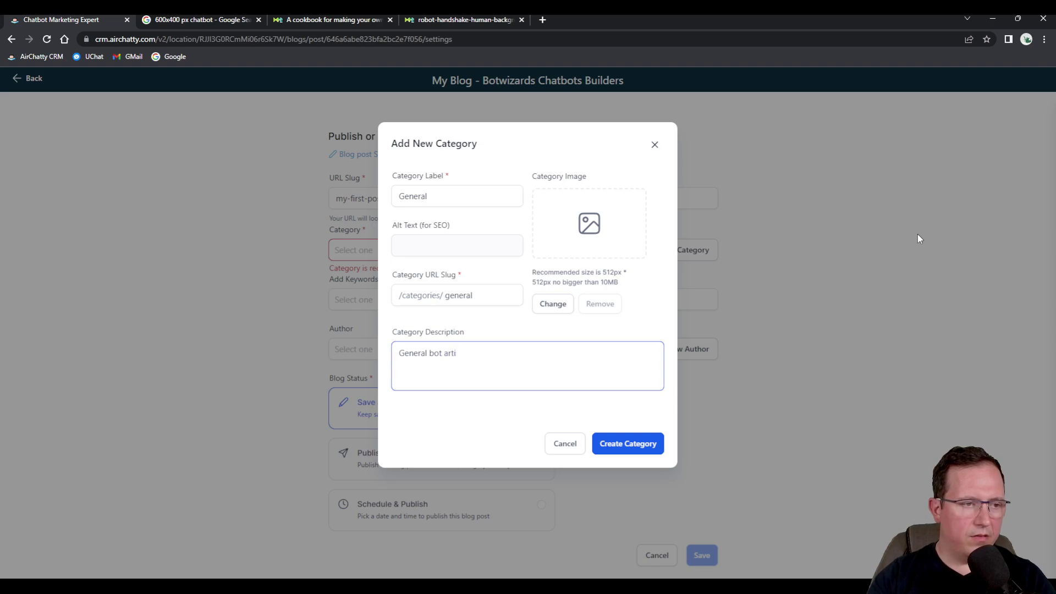
{"action": "type", "text": "cles"}
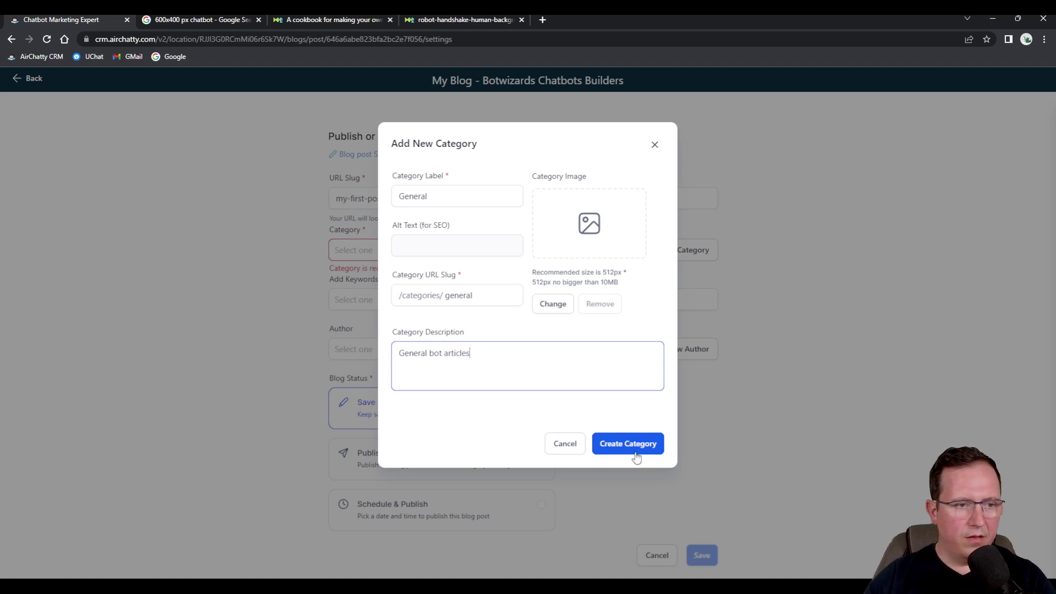
{"action": "left_click", "coordinate": [445, 244]}
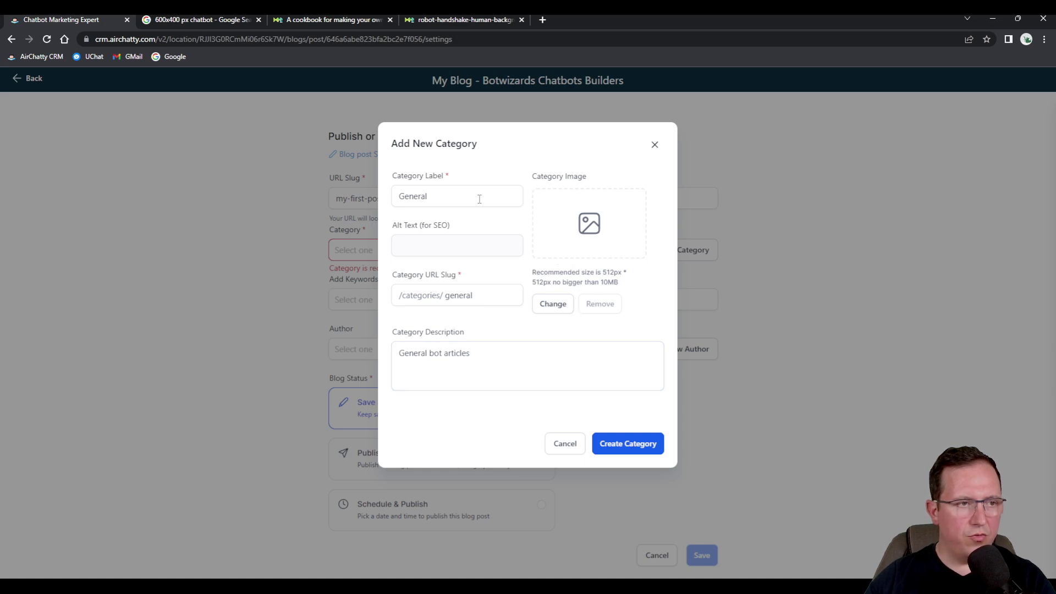
{"action": "left_click", "coordinate": [630, 455]}
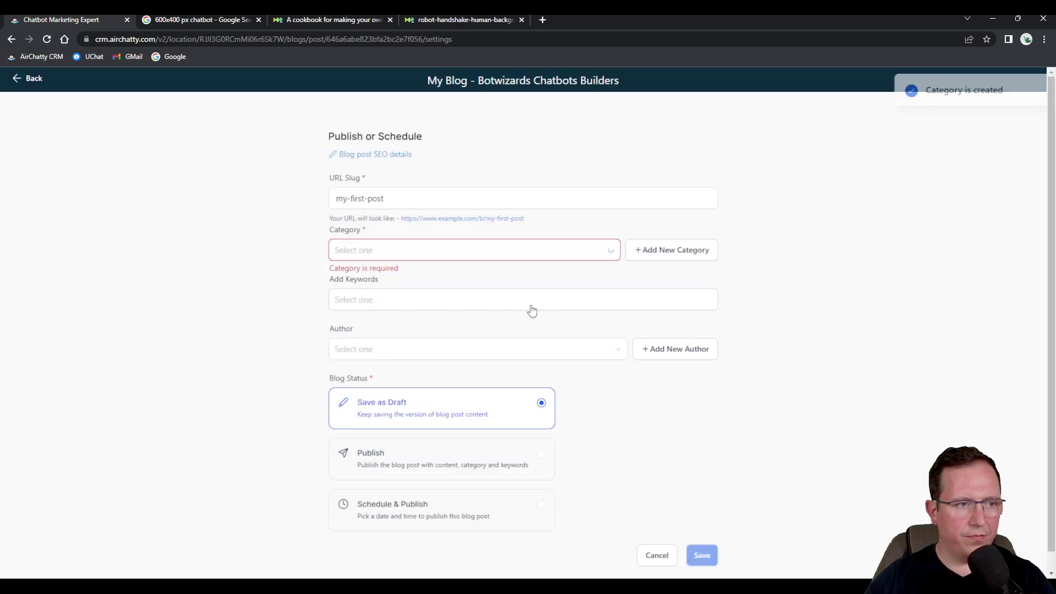
Assign the General category to the blog post
{"action": "left_click", "coordinate": [405, 255]}
{"action": "left_click", "coordinate": [370, 276]}
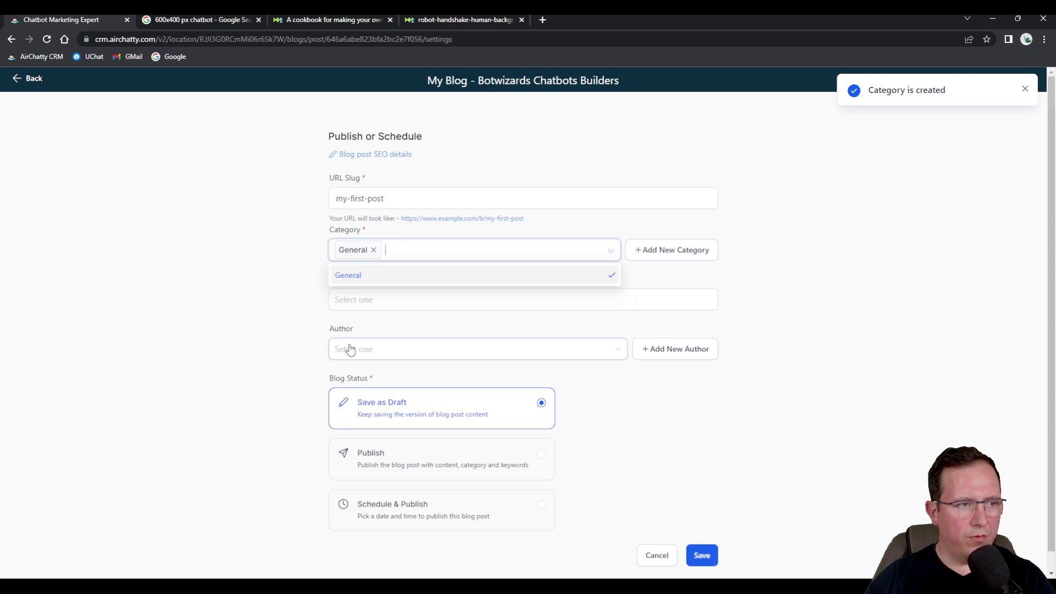
{"action": "left_click", "coordinate": [257, 347]}
Create a new blog author with the author's name and the description "Blogging since 1999", leaving the social media links empty
{"action": "left_click", "coordinate": [366, 351]}
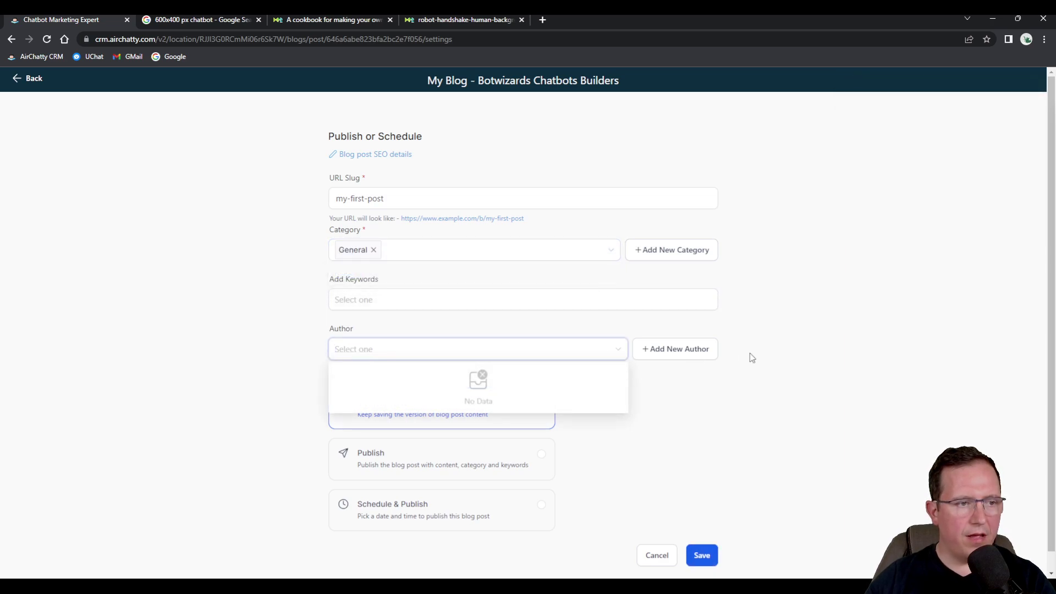
{"action": "left_click", "coordinate": [668, 349]}
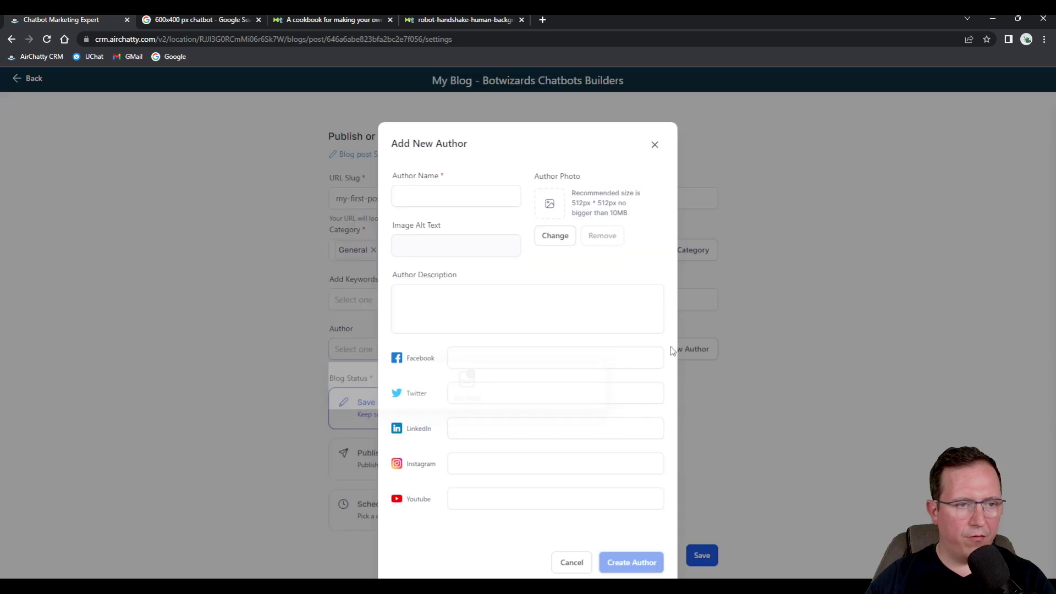
{"action": "left_click", "coordinate": [498, 189]}
{"action": "type", "text": "Ale"}
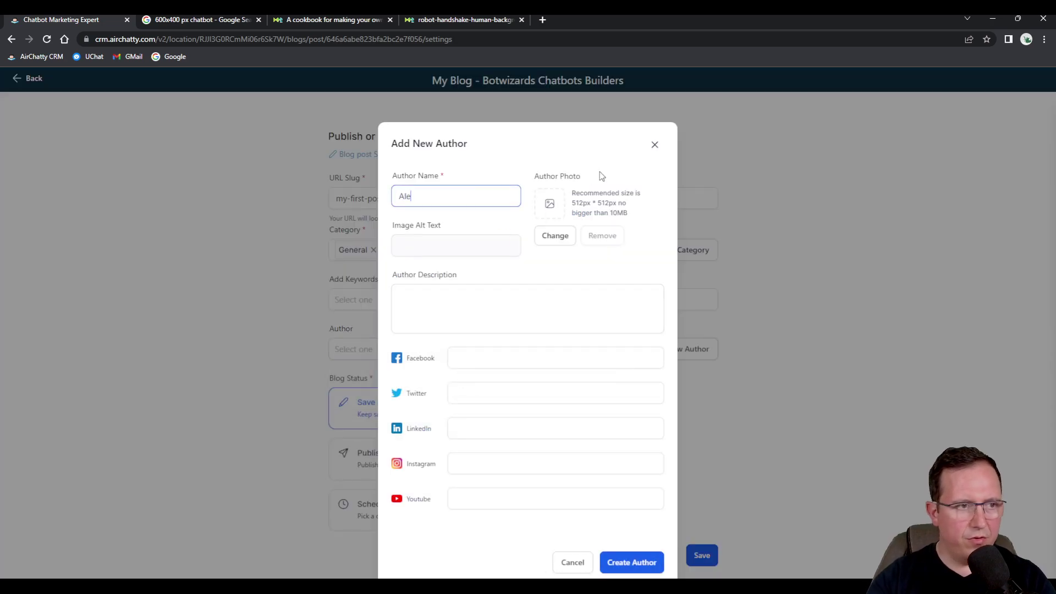
{"action": "type", "text": "x Jax"}
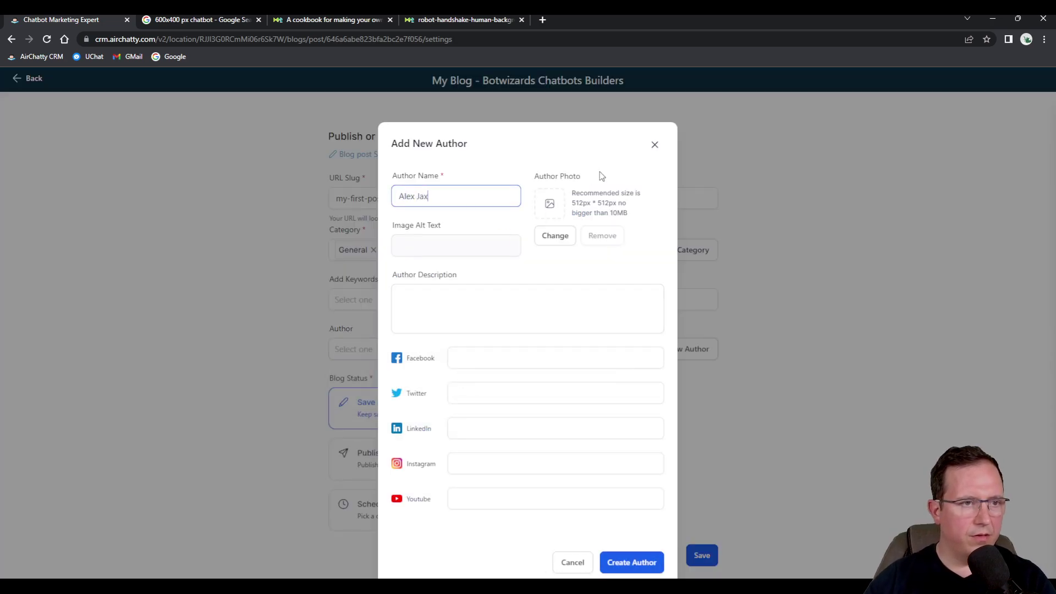
{"action": "left_click", "coordinate": [495, 309]}
{"action": "type", "text": "Blogging"}
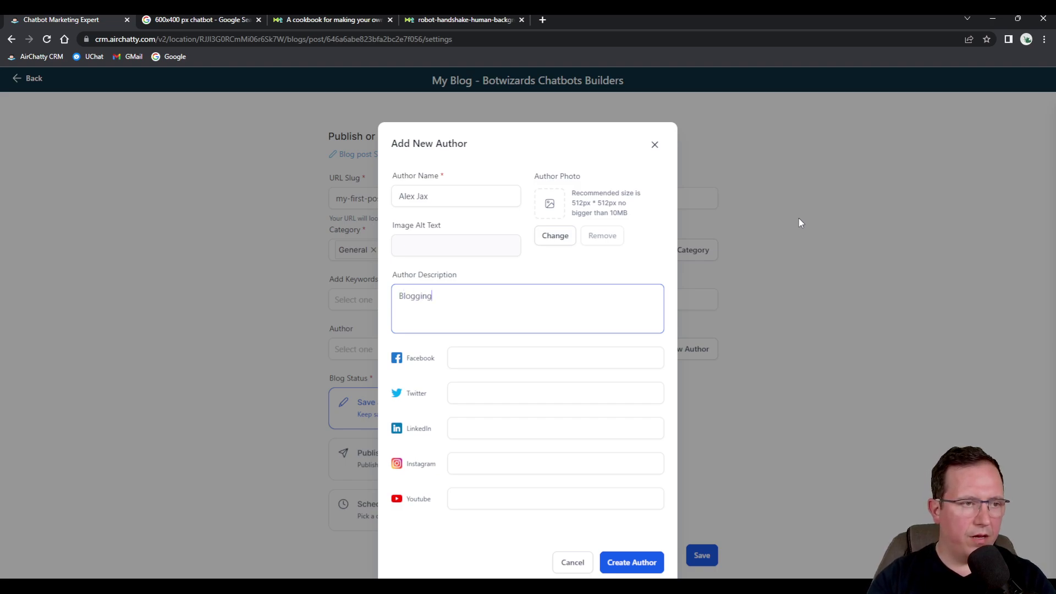
{"action": "type", "text": " since 1999"}
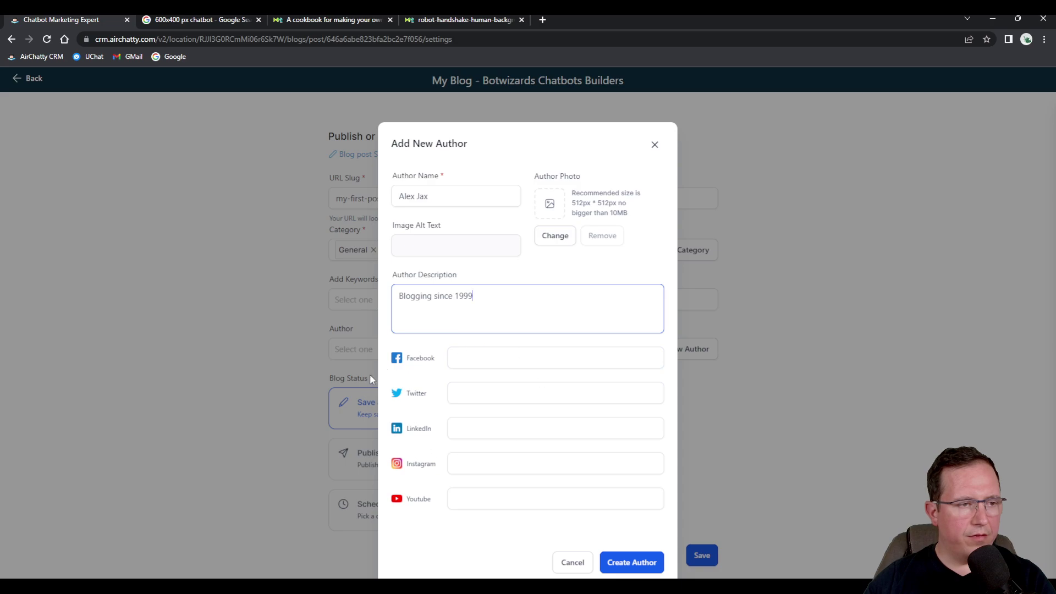
{"action": "left_click", "coordinate": [460, 358]}
{"action": "scroll", "coordinate": [460, 452], "scroll_direction": "down", "scroll_amount": 1}
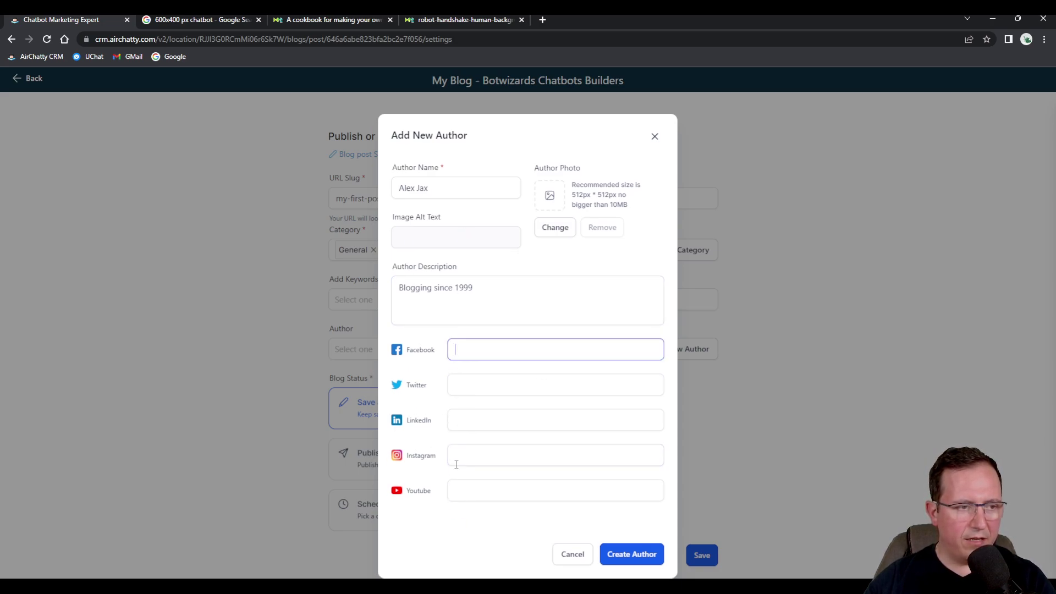
{"action": "left_click", "coordinate": [645, 559]}
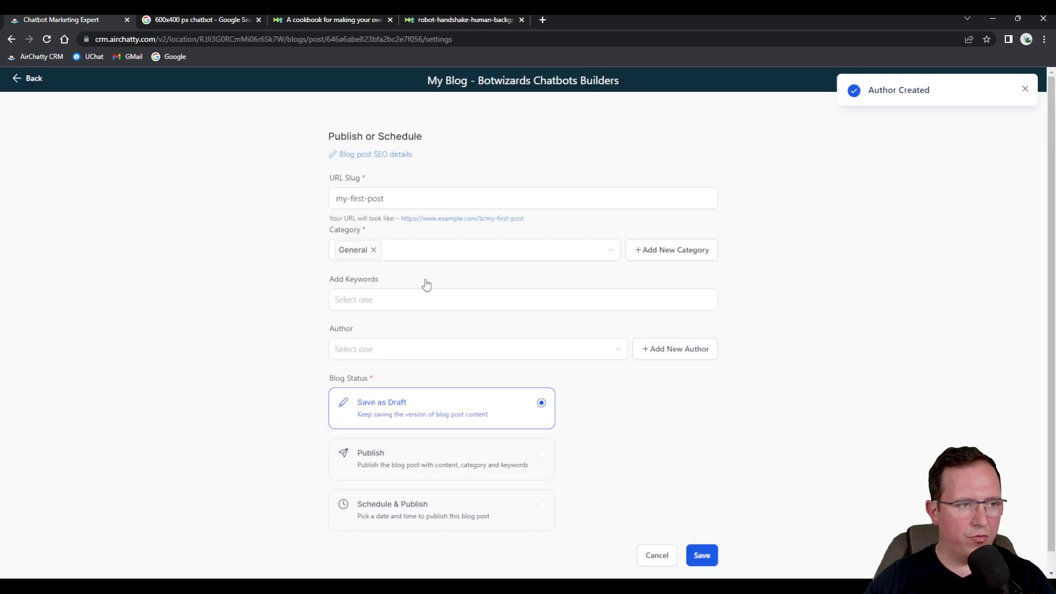
Add the keywords general, chatbot, article and blog to the blog post
{"action": "left_click", "coordinate": [364, 301]}
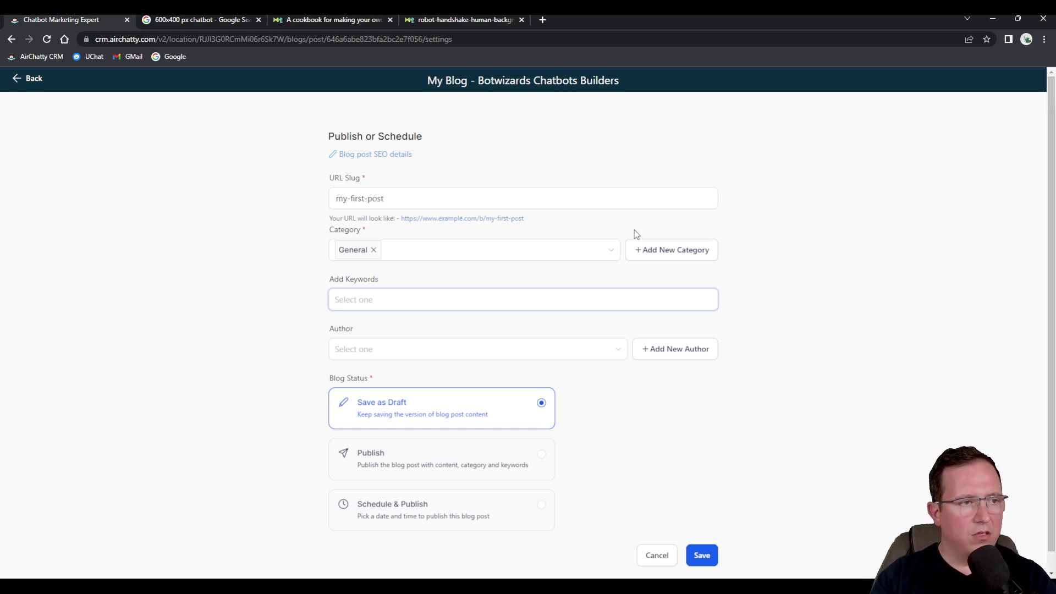
{"action": "type", "text": "gen"}
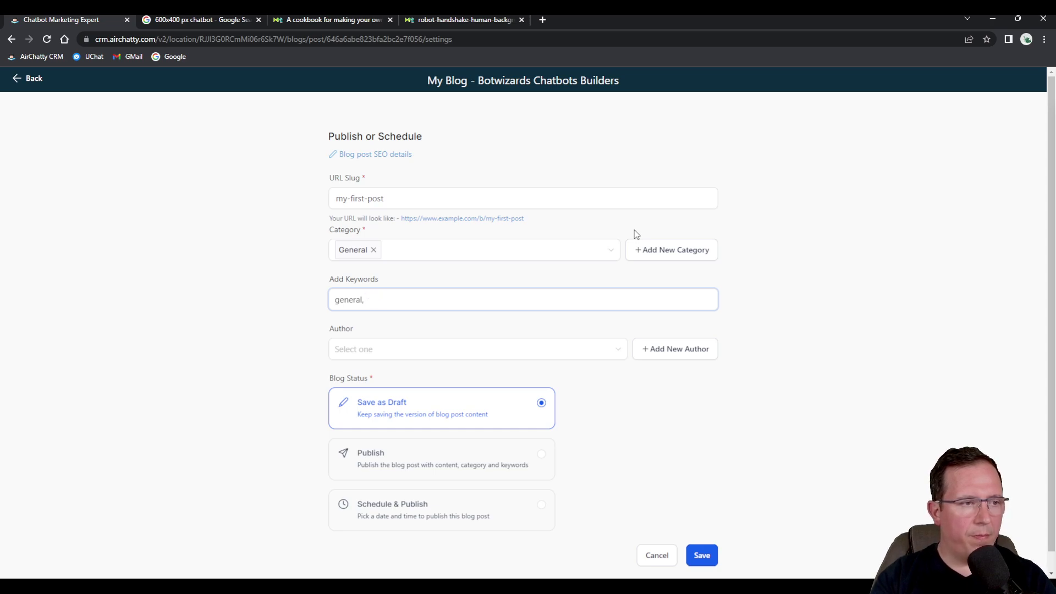
{"action": "type", "text": "eral"}
{"action": "key", "text": "Return"}
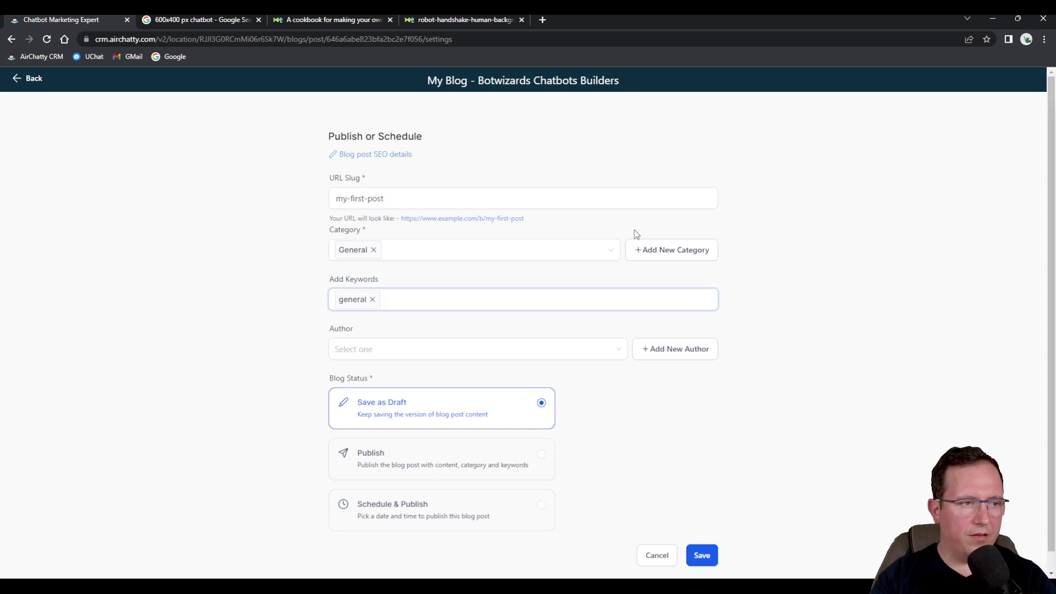
{"action": "type", "text": "chatbot"}
{"action": "key", "text": "Return"}
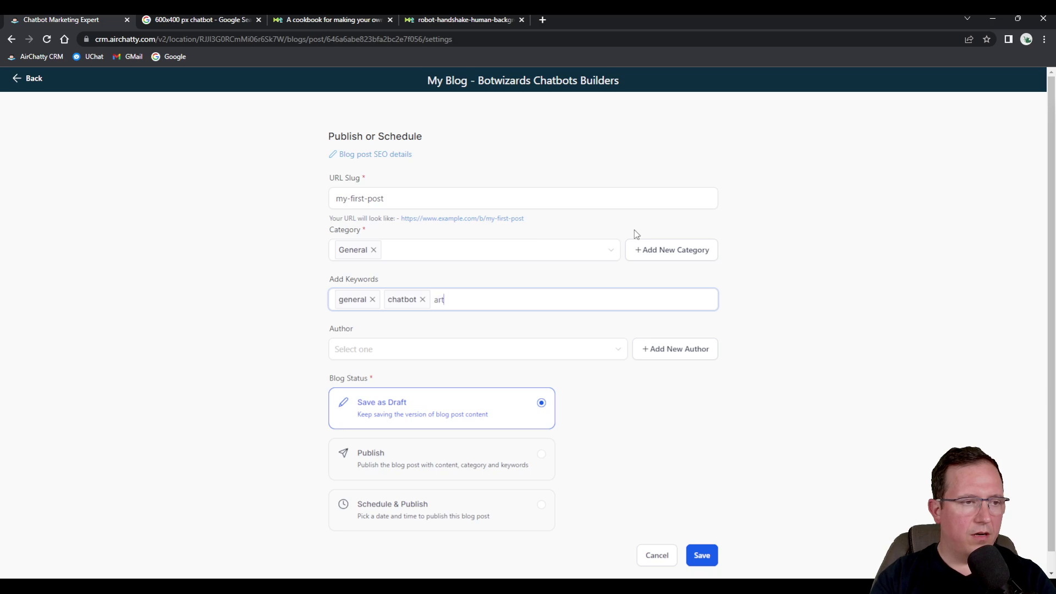
{"action": "type", "text": "article"}
{"action": "key", "text": "Return"}
{"action": "type", "text": "blog"}
{"action": "key", "text": "Return"}
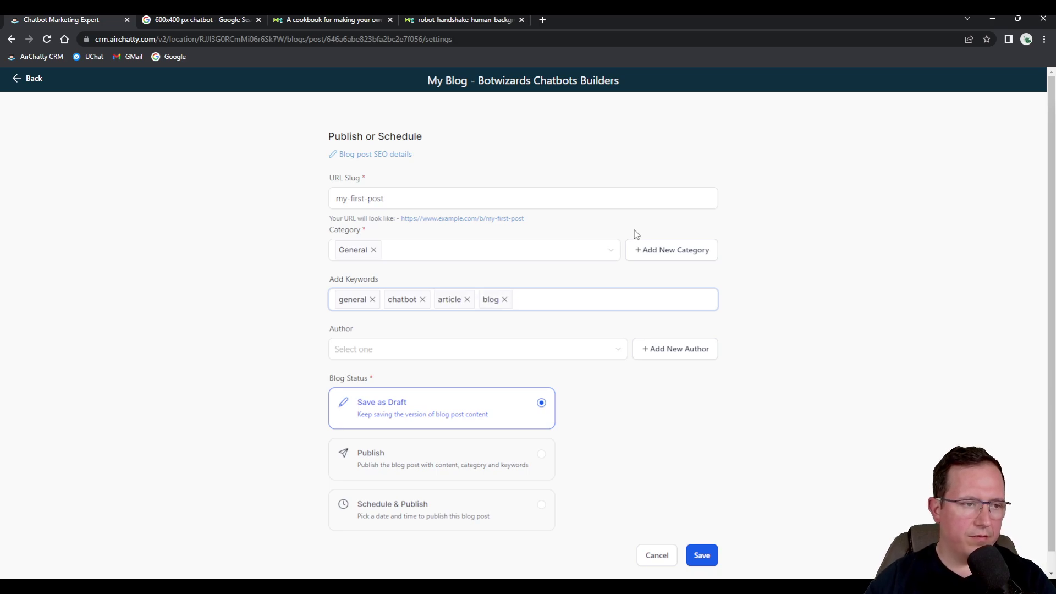
Try scheduling the blog post for publication on May 22, 2023 at 8:07 PM
{"action": "scroll", "coordinate": [475, 306], "scroll_direction": "down", "scroll_amount": 1}
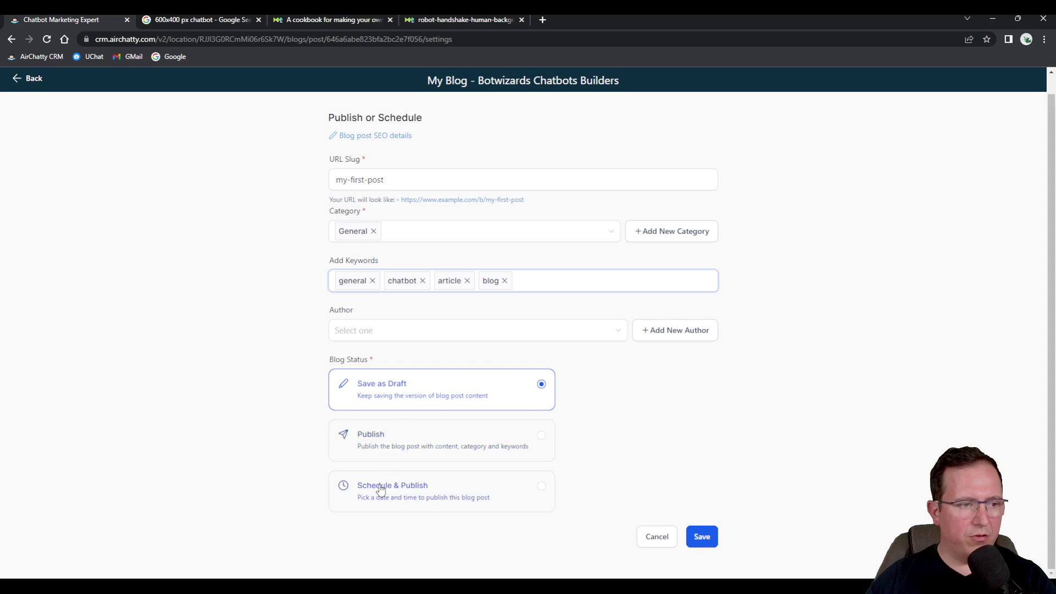
{"action": "left_click", "coordinate": [406, 487]}
{"action": "scroll", "coordinate": [451, 446], "scroll_direction": "down", "scroll_amount": 2}
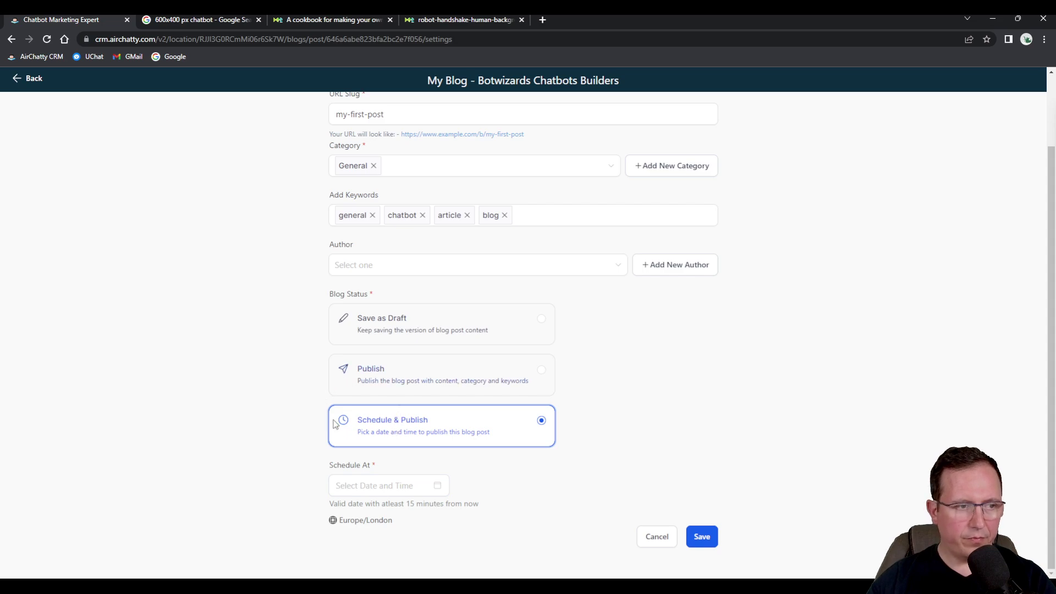
{"action": "left_click", "coordinate": [373, 489]}
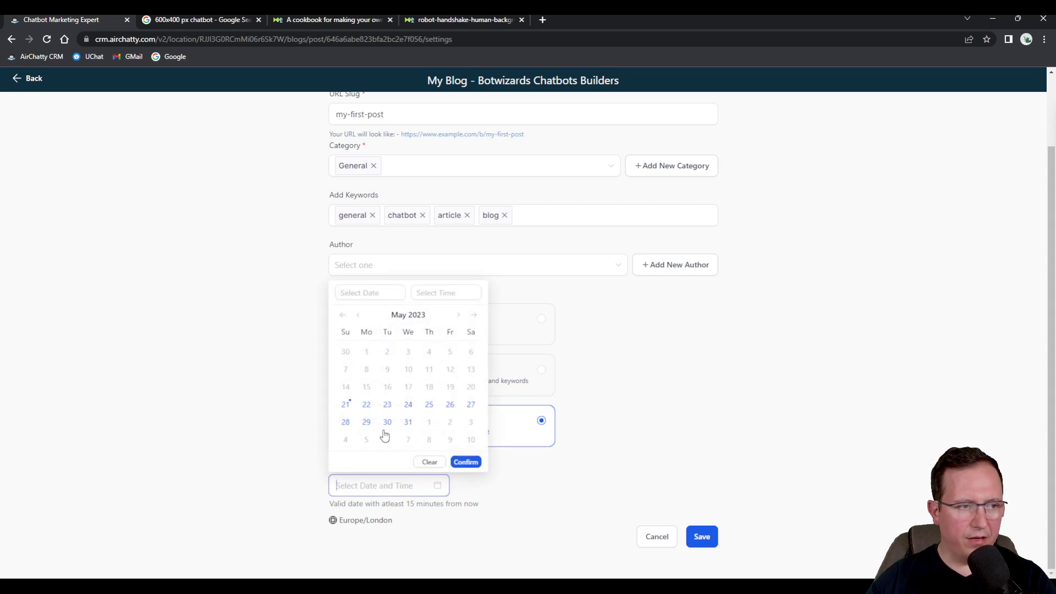
{"action": "left_click", "coordinate": [366, 406]}
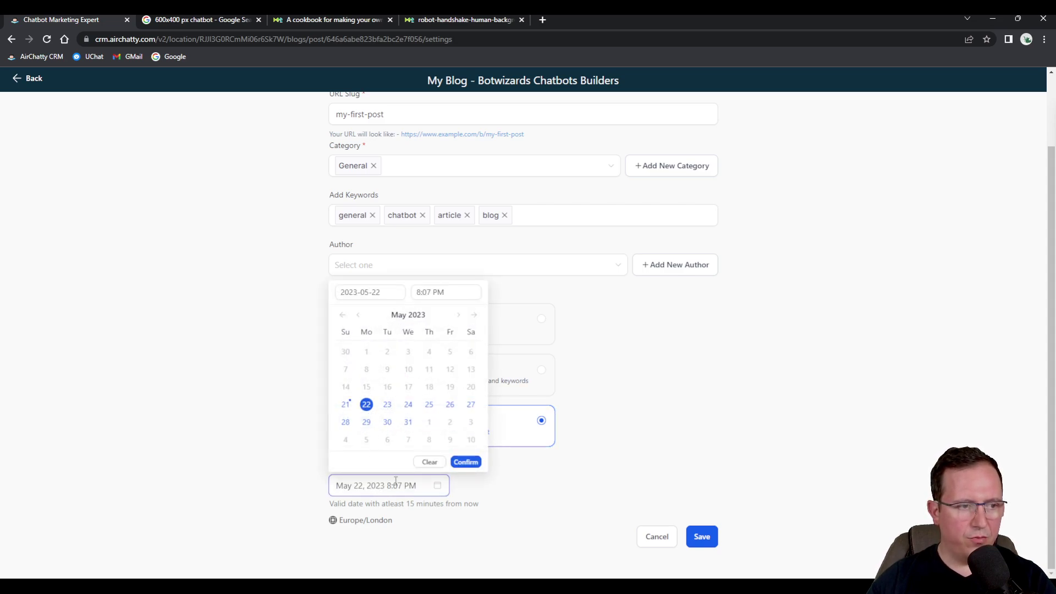
{"action": "left_click_drag", "start_coordinate": [402, 487], "coordinate": [388, 486]}
Set the blog status to Save as Draft and save the post's publishing settings
{"action": "left_click", "coordinate": [530, 310]}
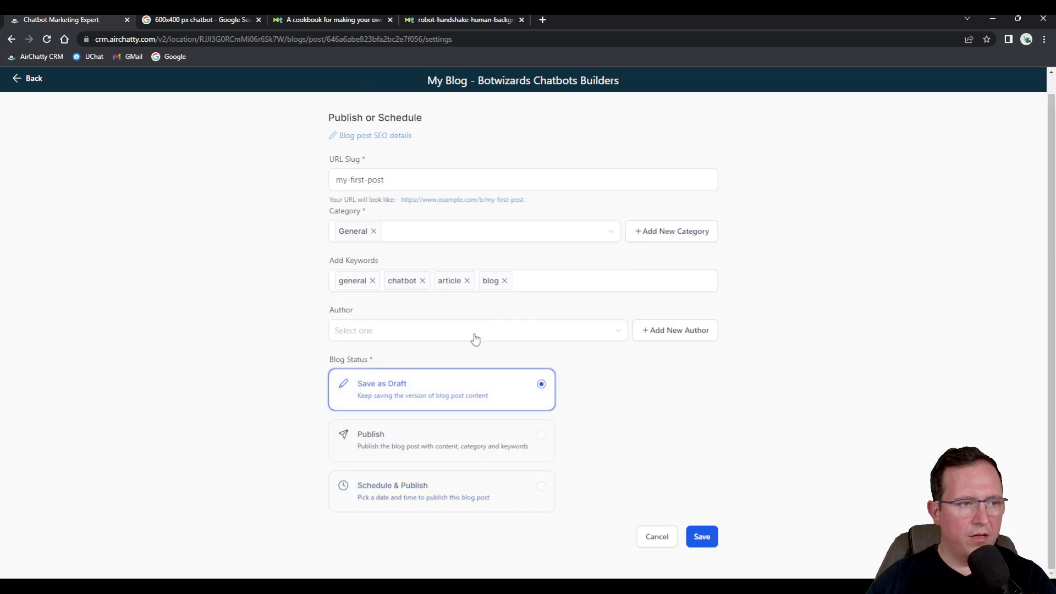
{"action": "left_click", "coordinate": [708, 541]}
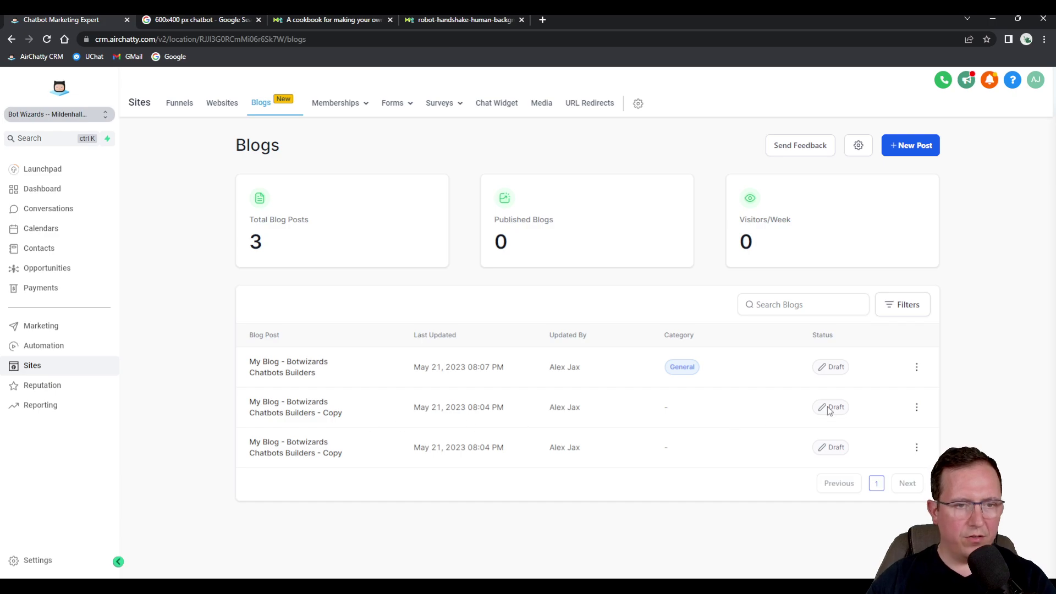
Open the first copied blog post for editing, retitle it "Info about chatbot industry" and save it
{"action": "left_click", "coordinate": [917, 407]}
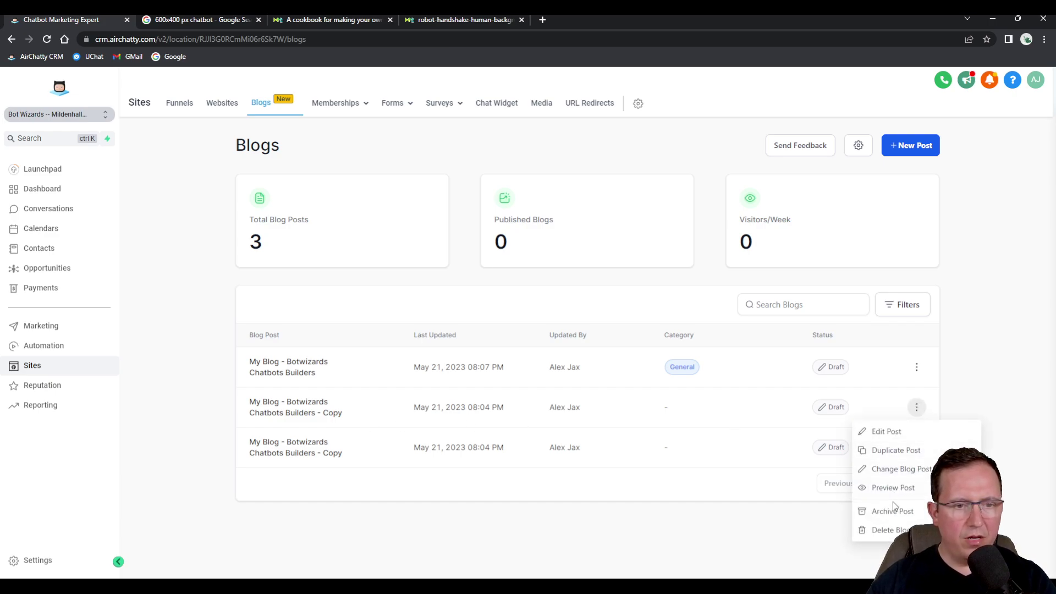
{"action": "left_click", "coordinate": [886, 435]}
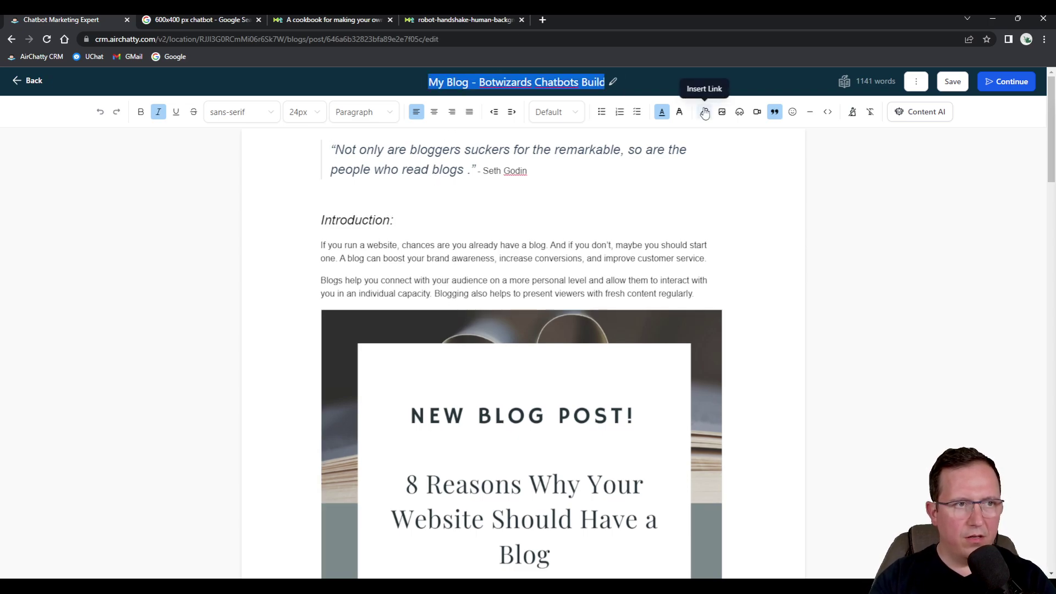
{"action": "type", "text": "Industry"}
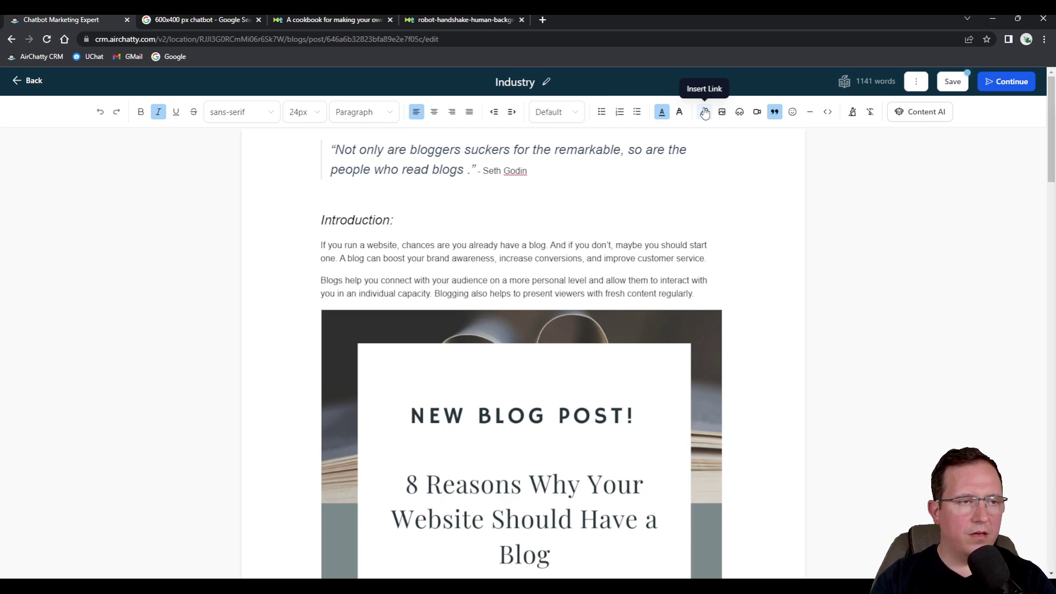
{"action": "key", "text": "ctrl+a"}
{"action": "type", "text": "Info a"}
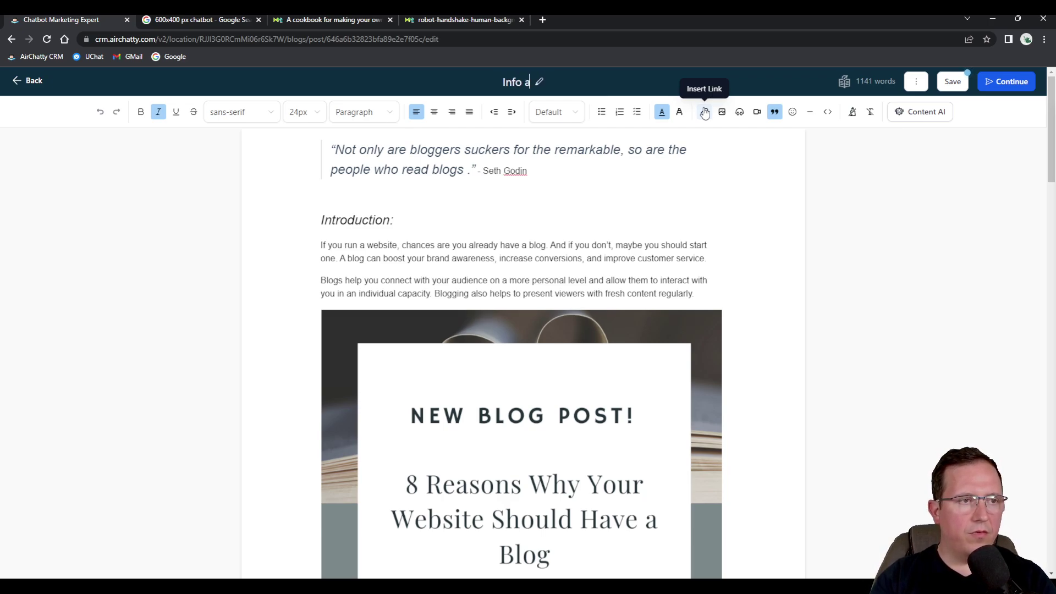
{"action": "type", "text": "bout chatbot"}
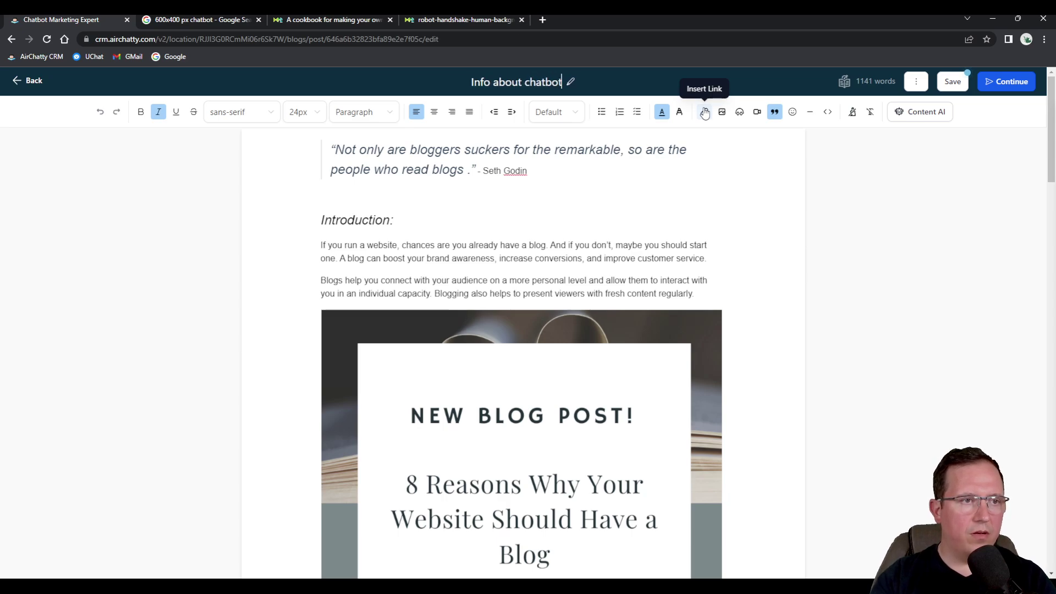
{"action": "type", "text": " indusr"}
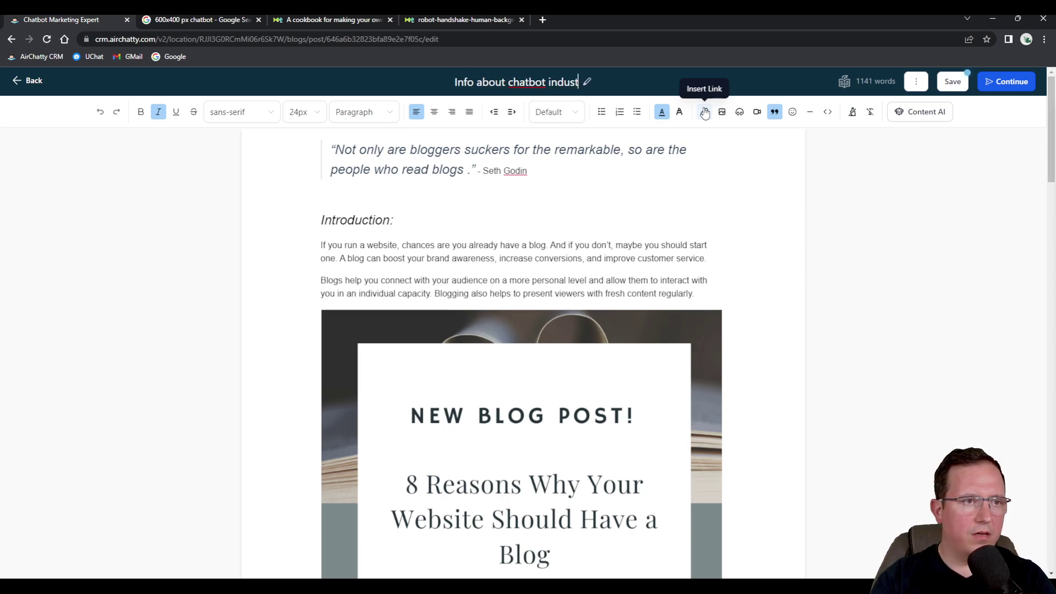
{"action": "type", "text": "ry"}
{"action": "left_click", "coordinate": [951, 84]}
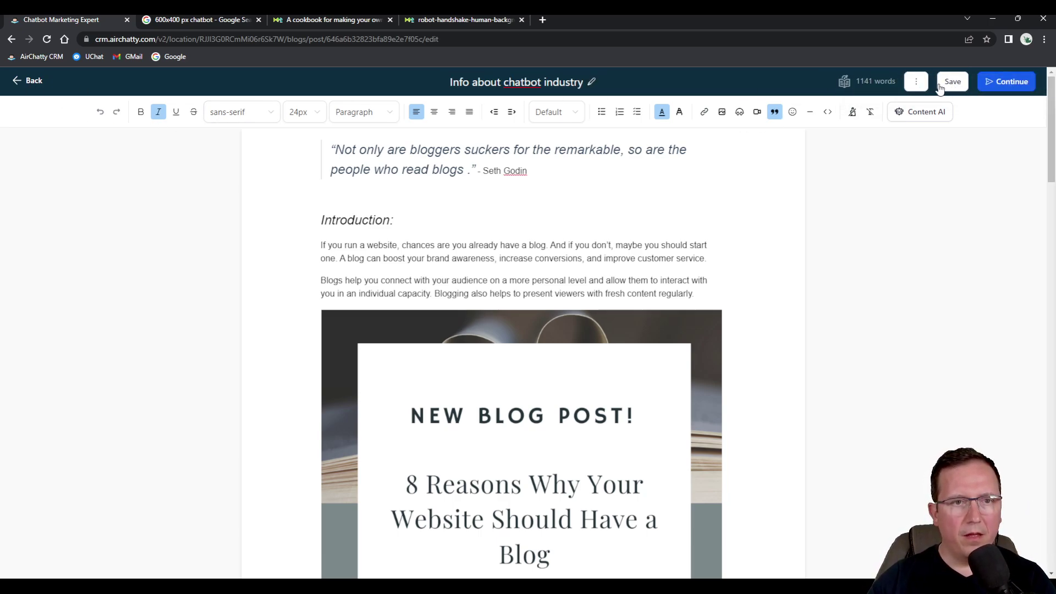
Assign the General category in this post's publishing settings, save it as a draft and return to the blog list
{"action": "left_click", "coordinate": [914, 82]}
{"action": "left_click", "coordinate": [1021, 81]}
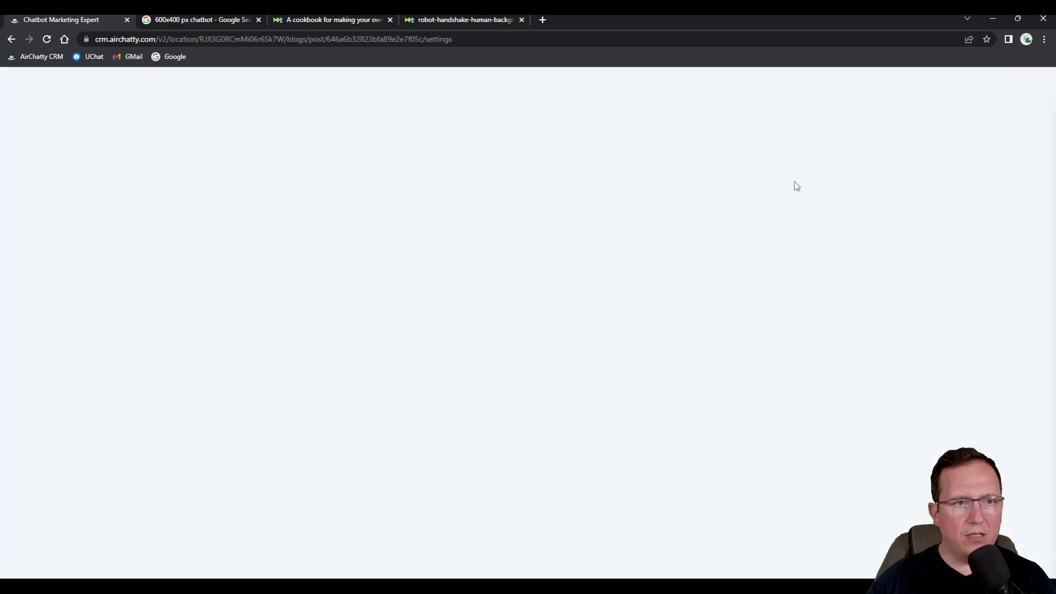
{"action": "left_click", "coordinate": [370, 251]}
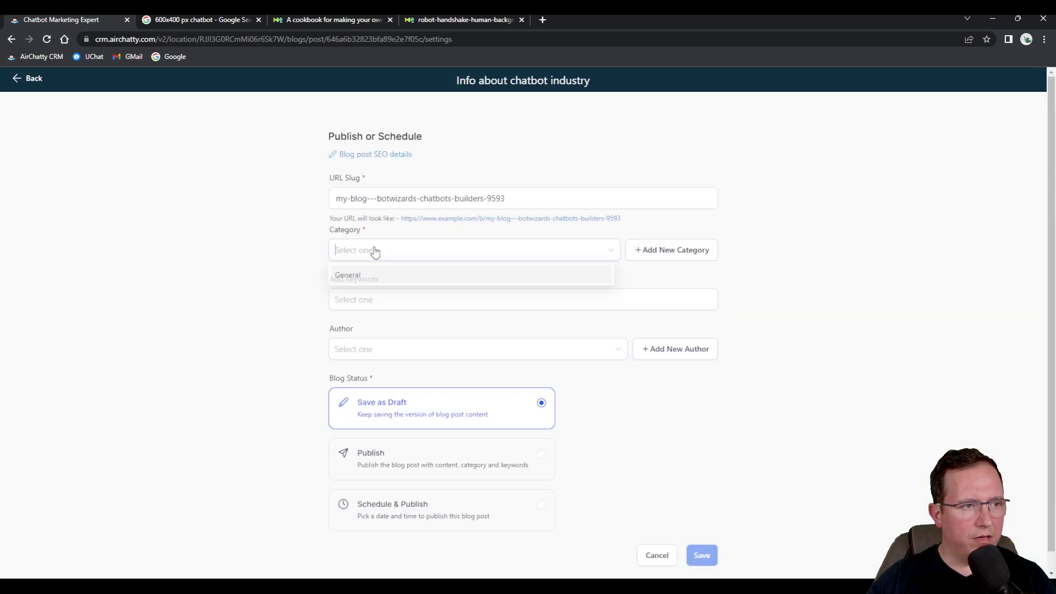
{"action": "left_click", "coordinate": [358, 277]}
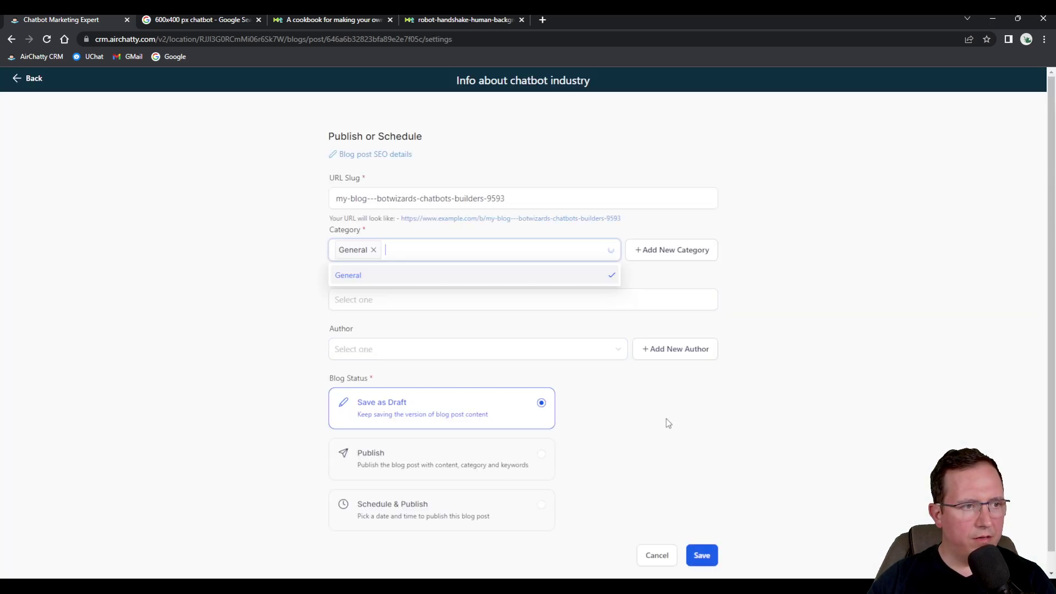
{"action": "left_click", "coordinate": [703, 554]}
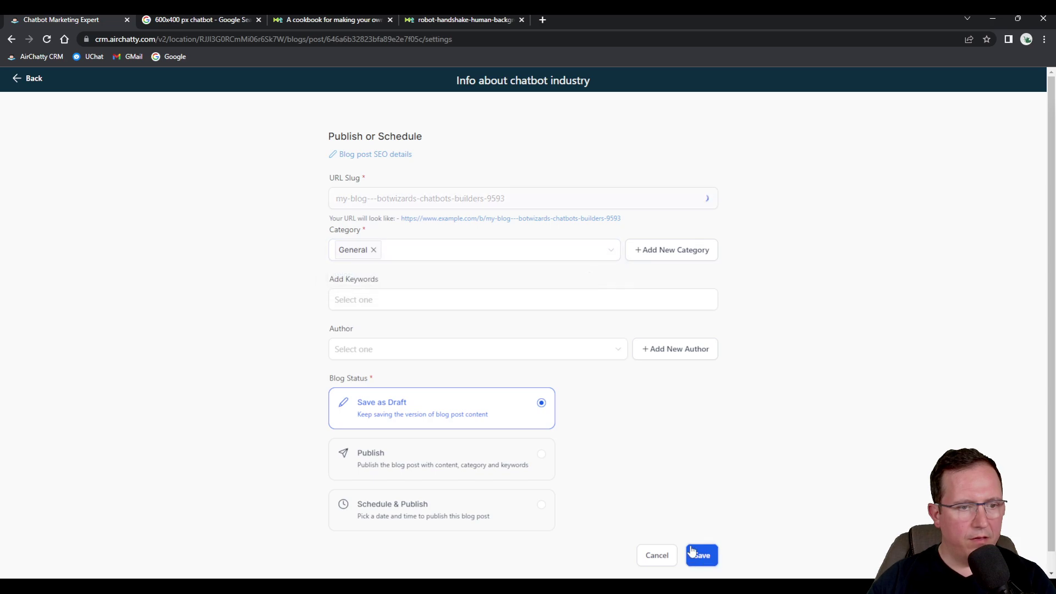
{"action": "left_click", "coordinate": [34, 81]}
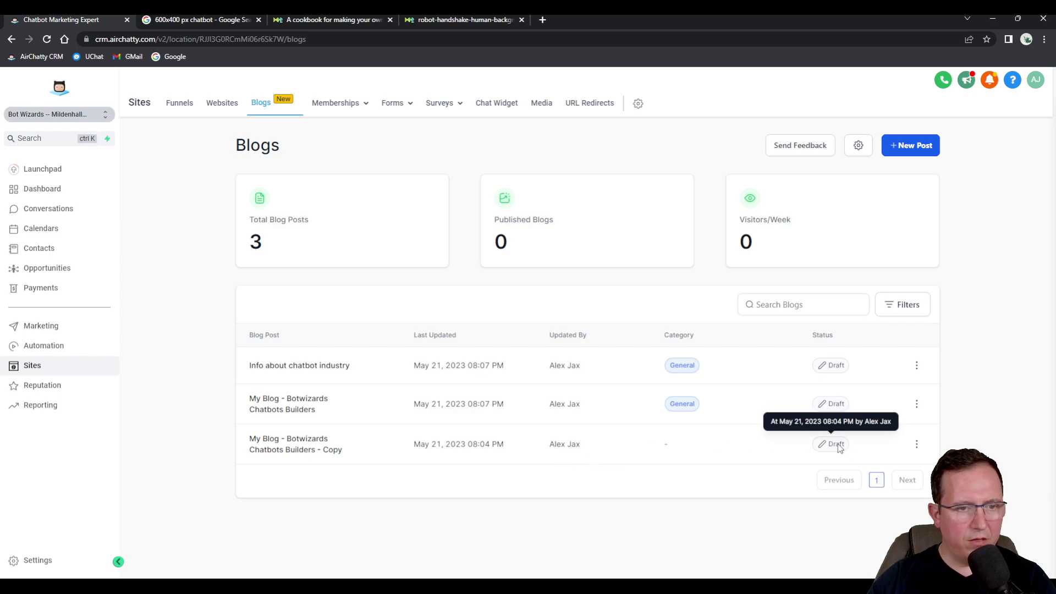
Open the remaining copied blog post for editing and retitle it "10 facts about chatbots"
{"action": "left_click", "coordinate": [916, 444]}
{"action": "left_click", "coordinate": [858, 466]}
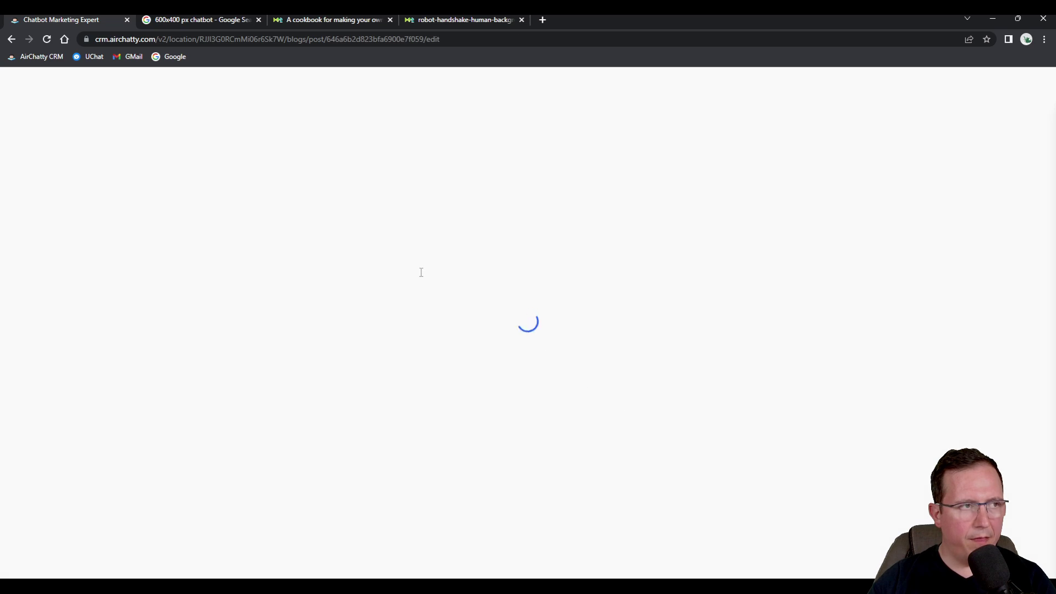
{"action": "left_click", "coordinate": [495, 82]}
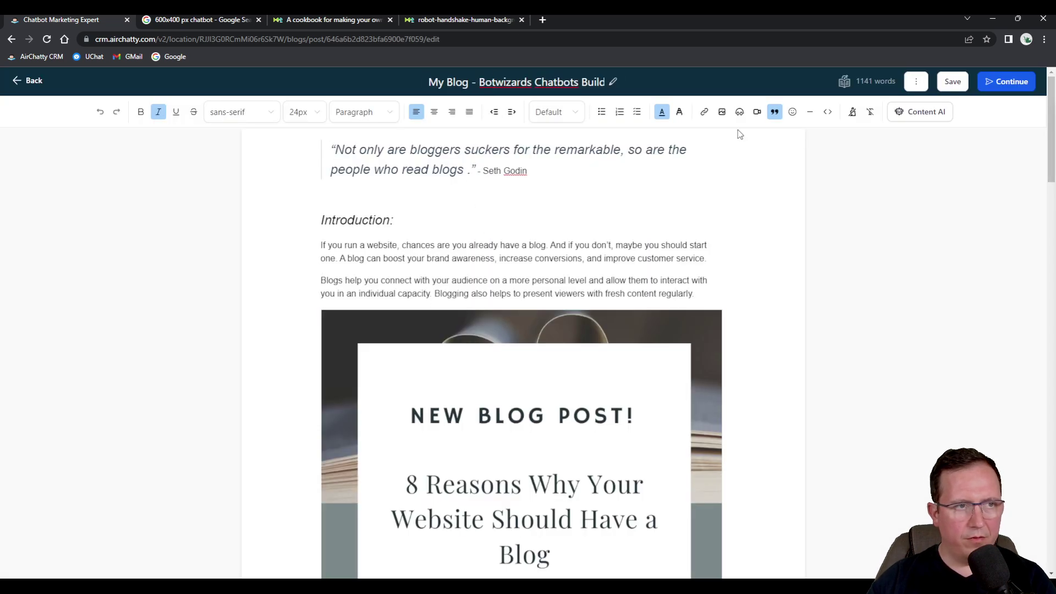
{"action": "key", "text": "ctrl+a"}
{"action": "type", "text": "10 fact"}
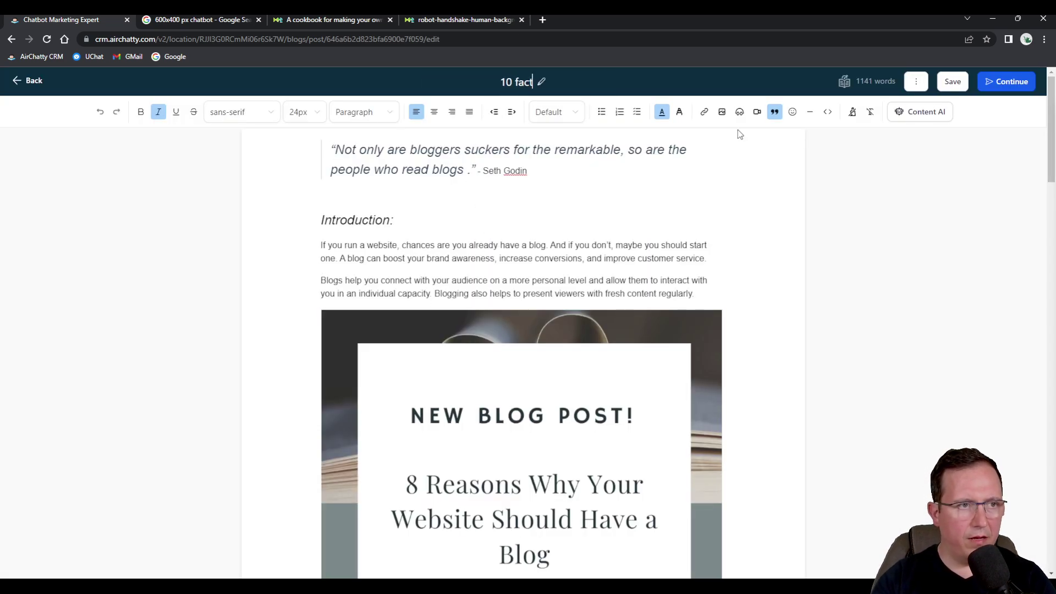
{"action": "type", "text": "s about chatbots"}
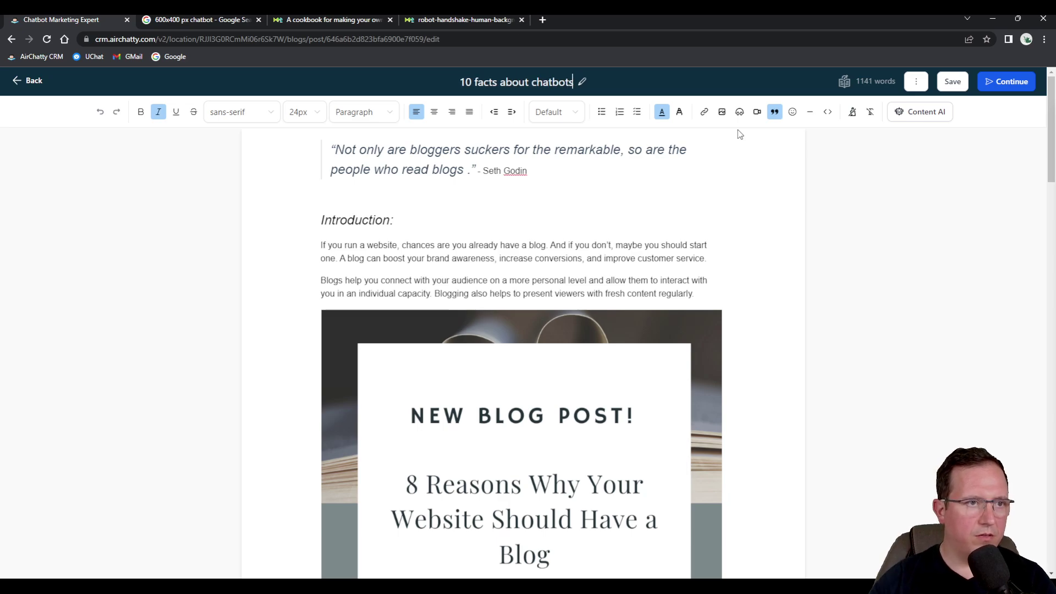
Continue to this post's publishing settings, assign the General category and save it as a draft
{"action": "left_click", "coordinate": [1014, 92]}
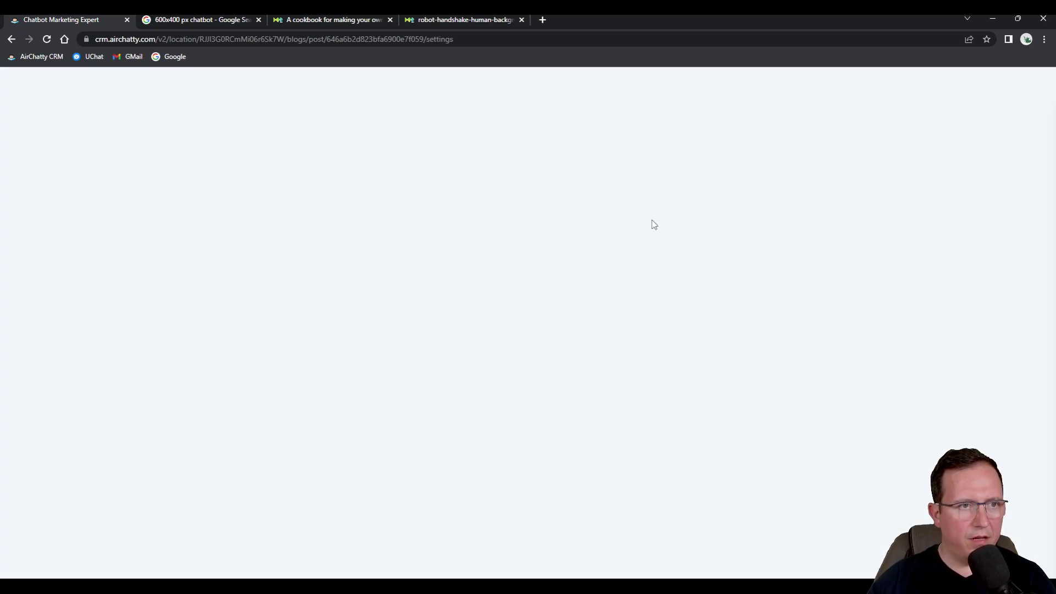
{"action": "left_click", "coordinate": [374, 301]}
{"action": "left_click", "coordinate": [378, 250]}
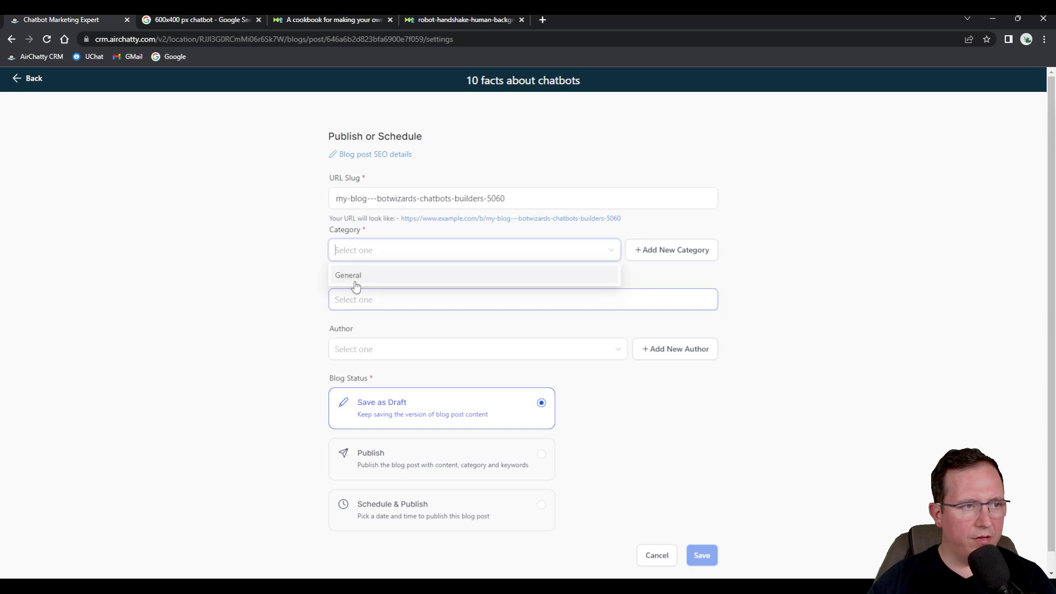
{"action": "left_click", "coordinate": [352, 276]}
{"action": "left_click", "coordinate": [702, 555]}
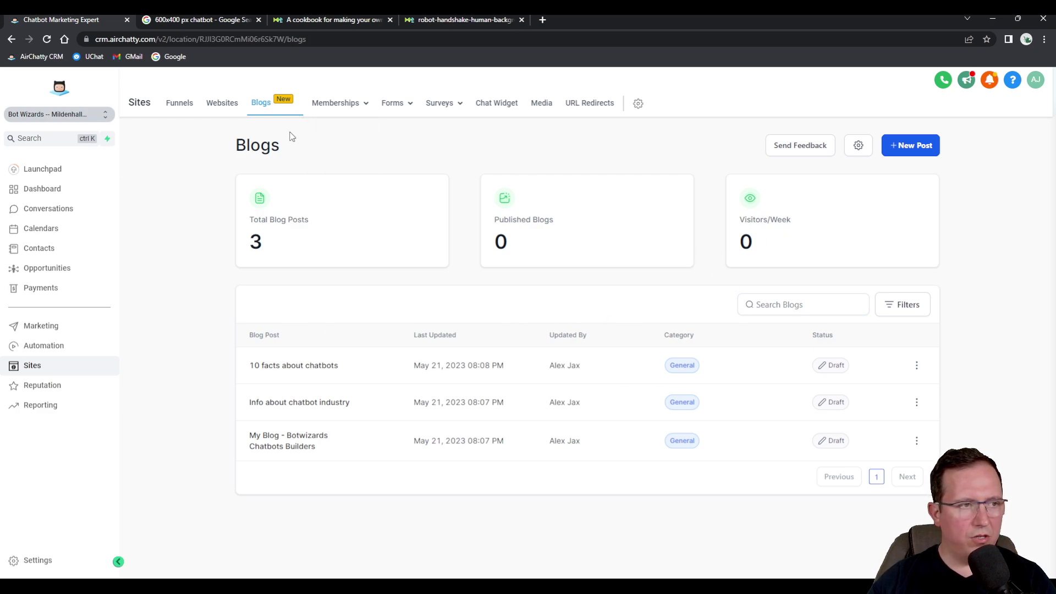
Review the overview figures for total blog posts, published blogs and weekly visitors
{"action": "left_click_drag", "start_coordinate": [248, 219], "coordinate": [344, 230]}
{"action": "left_click_drag", "start_coordinate": [491, 218], "coordinate": [566, 224]}
{"action": "left_click_drag", "start_coordinate": [737, 219], "coordinate": [819, 231]}
{"action": "left_click", "coordinate": [813, 230]}
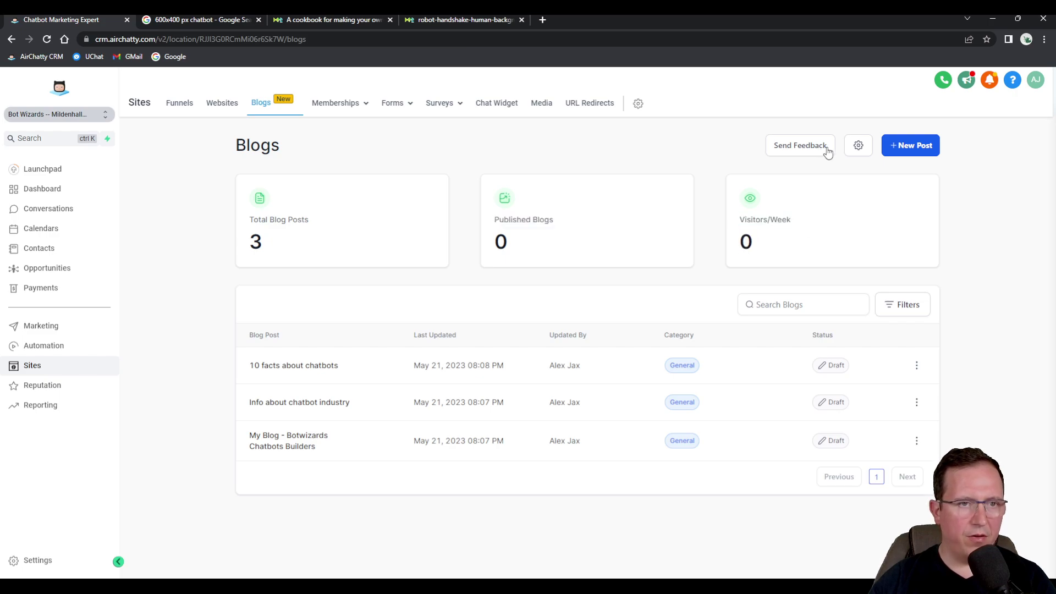
Open the blog settings and examine the authors, the categories and the RSS feed options
{"action": "left_click", "coordinate": [857, 146]}
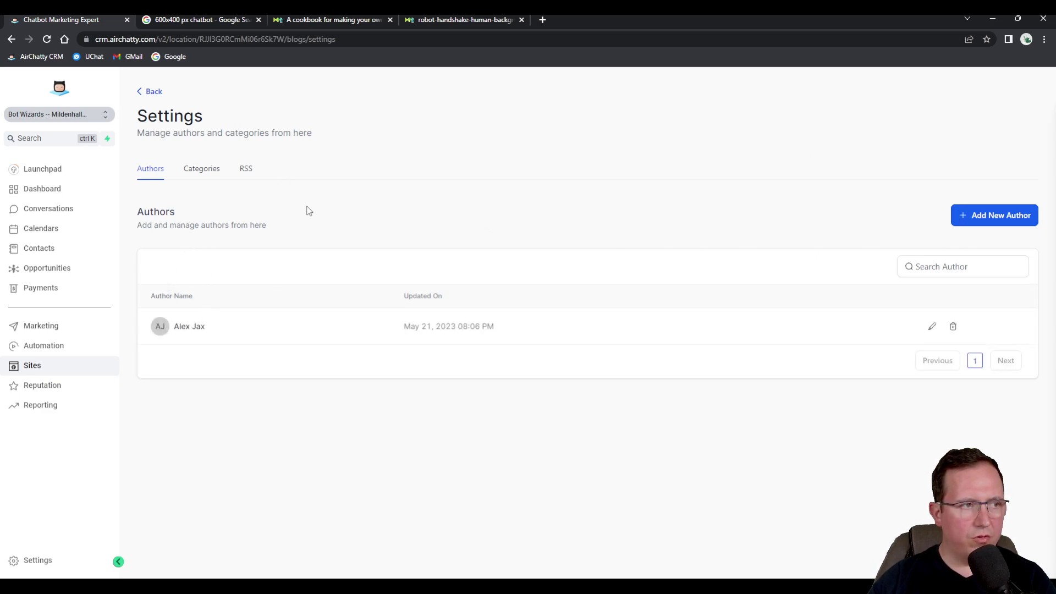
{"action": "left_click", "coordinate": [202, 169]}
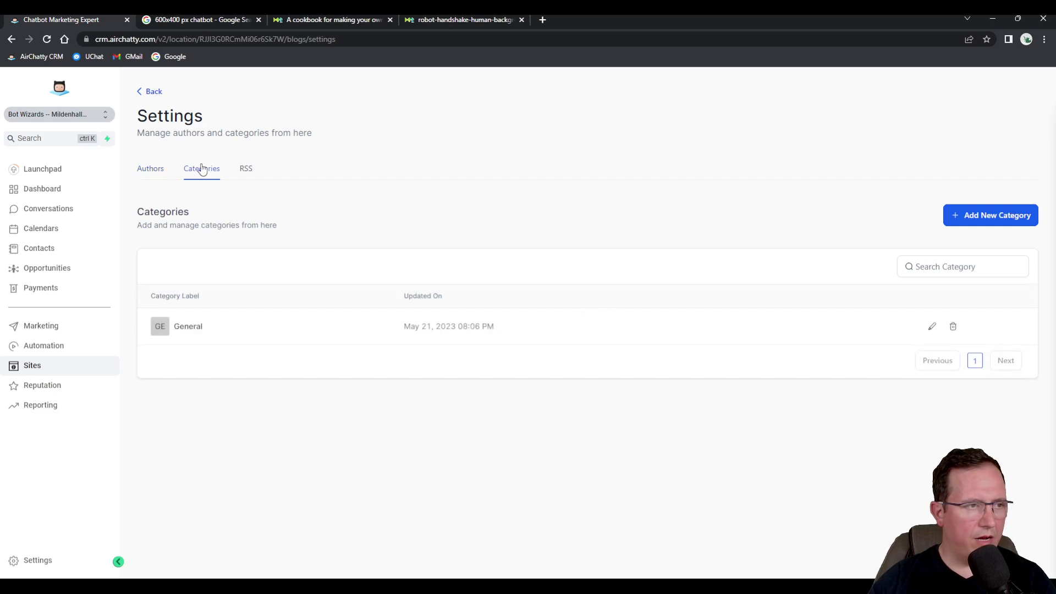
{"action": "left_click", "coordinate": [244, 168]}
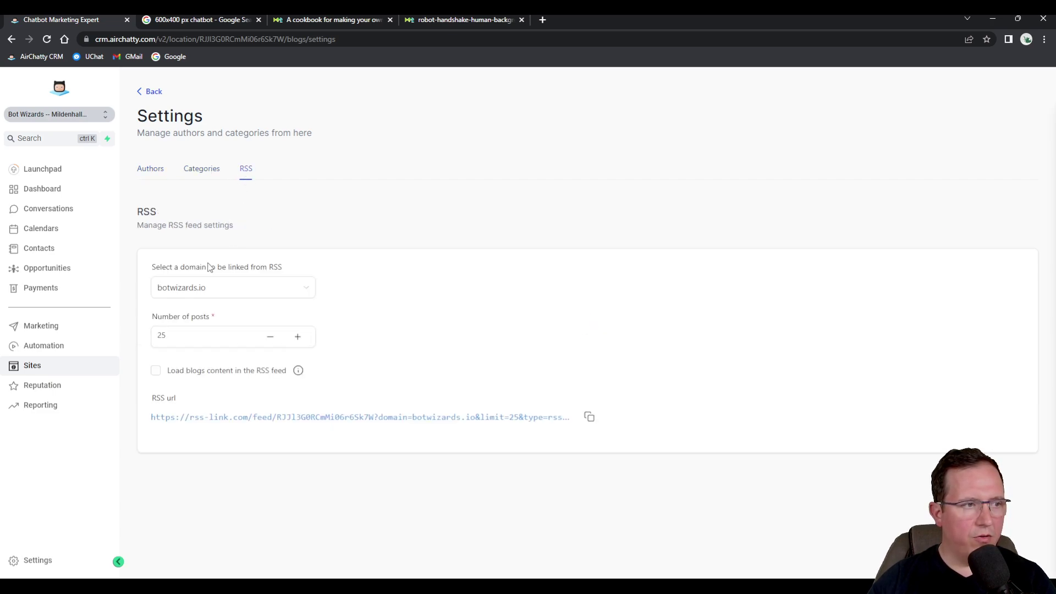
{"action": "left_click", "coordinate": [188, 334]}
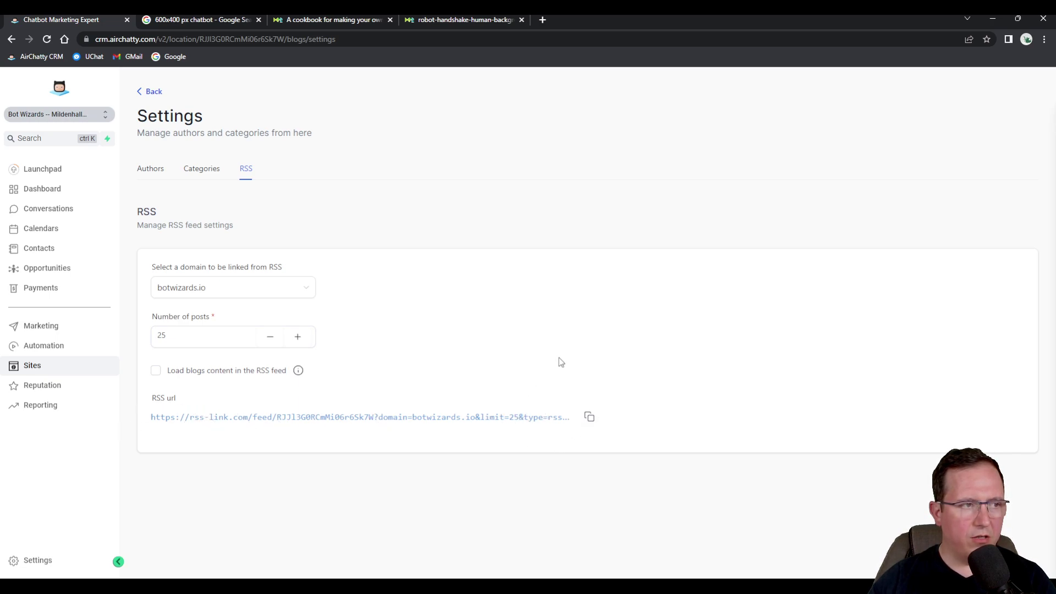
Copy the RSS feed URL for botwizards.io and return to the blog overview
{"action": "left_click", "coordinate": [589, 416]}
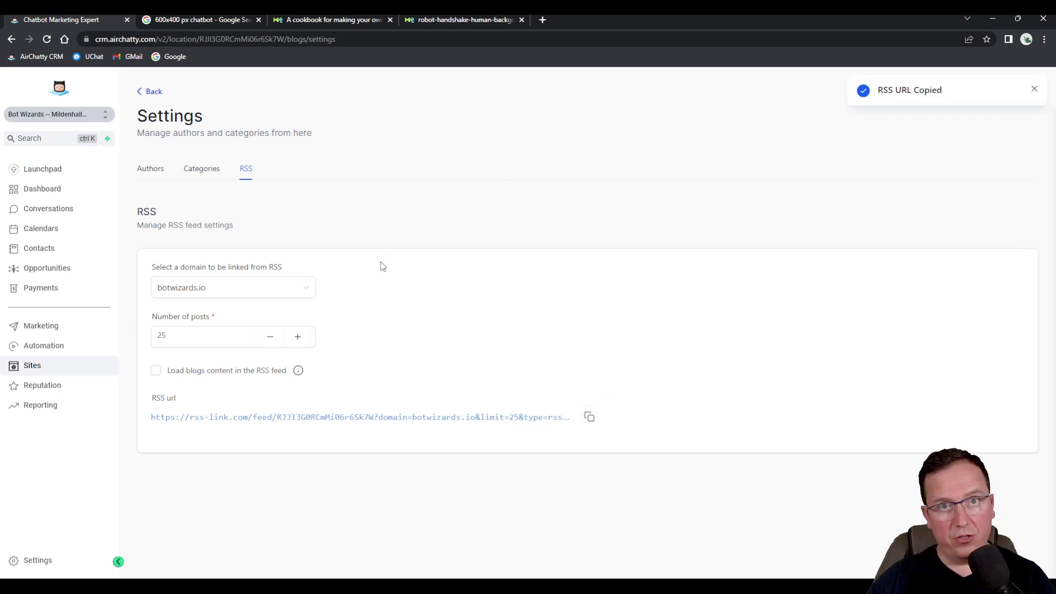
{"action": "left_click", "coordinate": [152, 166]}
{"action": "left_click", "coordinate": [150, 92]}
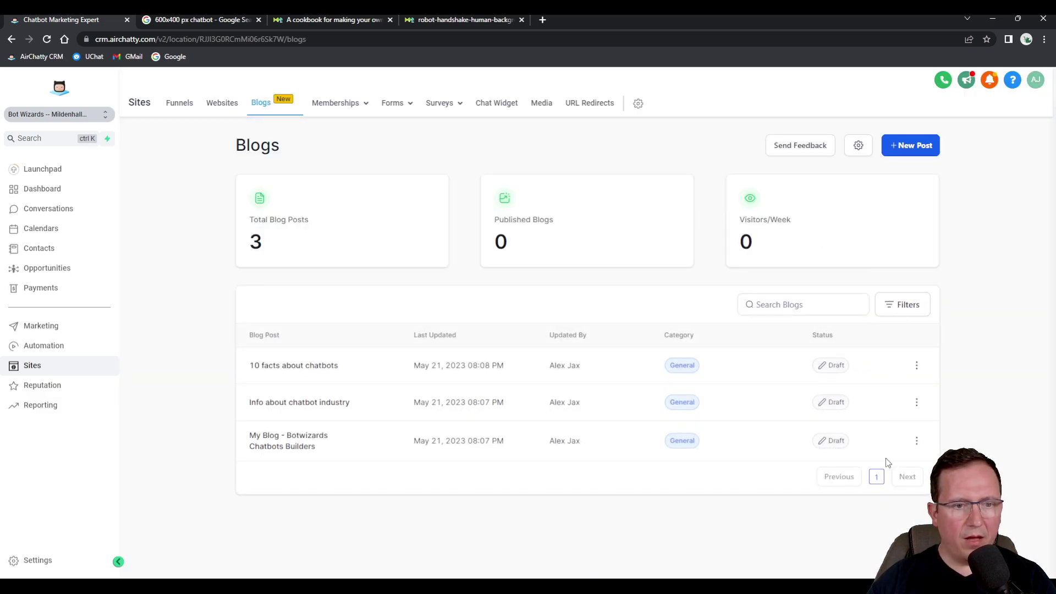
Open the draft post "My Blog - Botwizards Chatbots Builders" for editing and continue to its publishing settings
{"action": "left_click", "coordinate": [916, 441]}
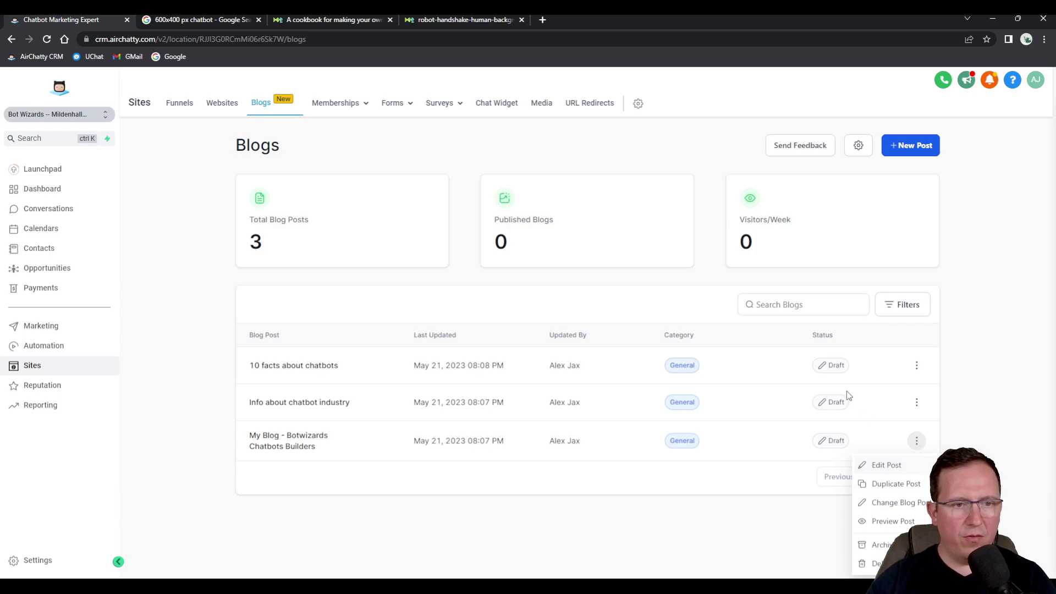
{"action": "left_click", "coordinate": [880, 465]}
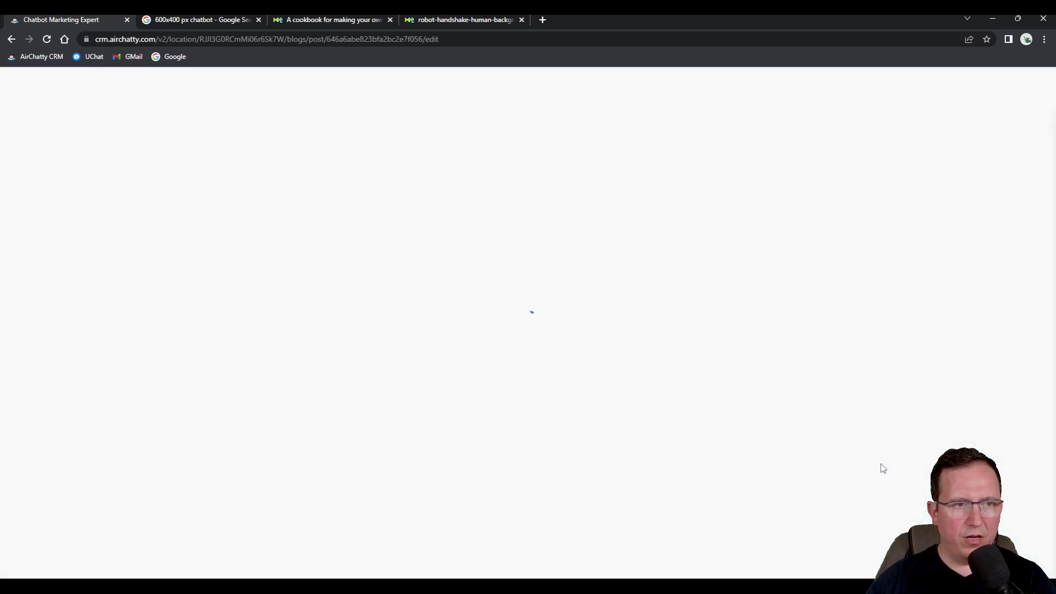
{"action": "left_click", "coordinate": [917, 81]}
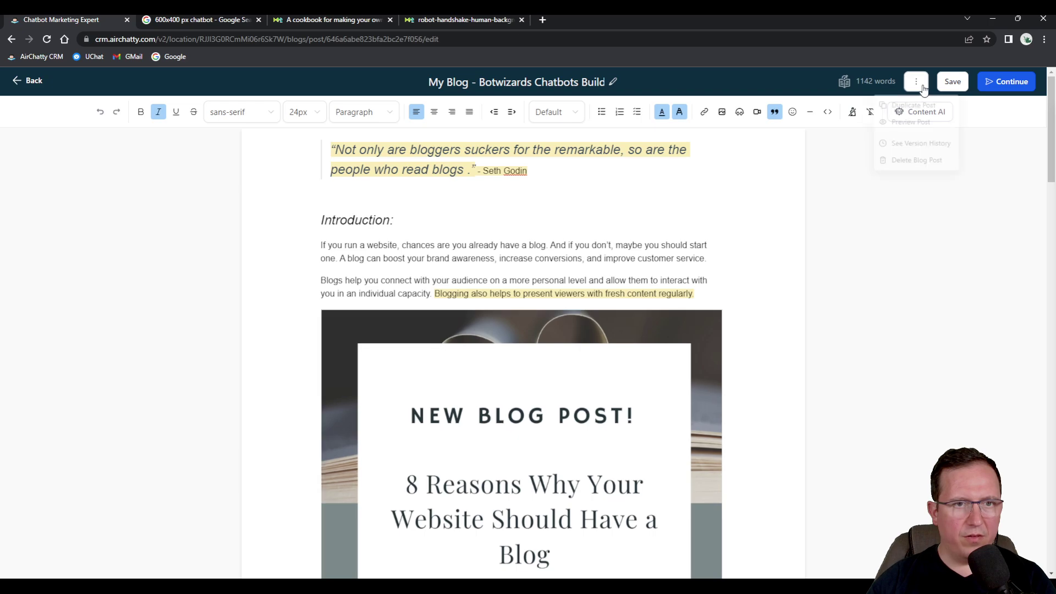
{"action": "left_click", "coordinate": [939, 110]}
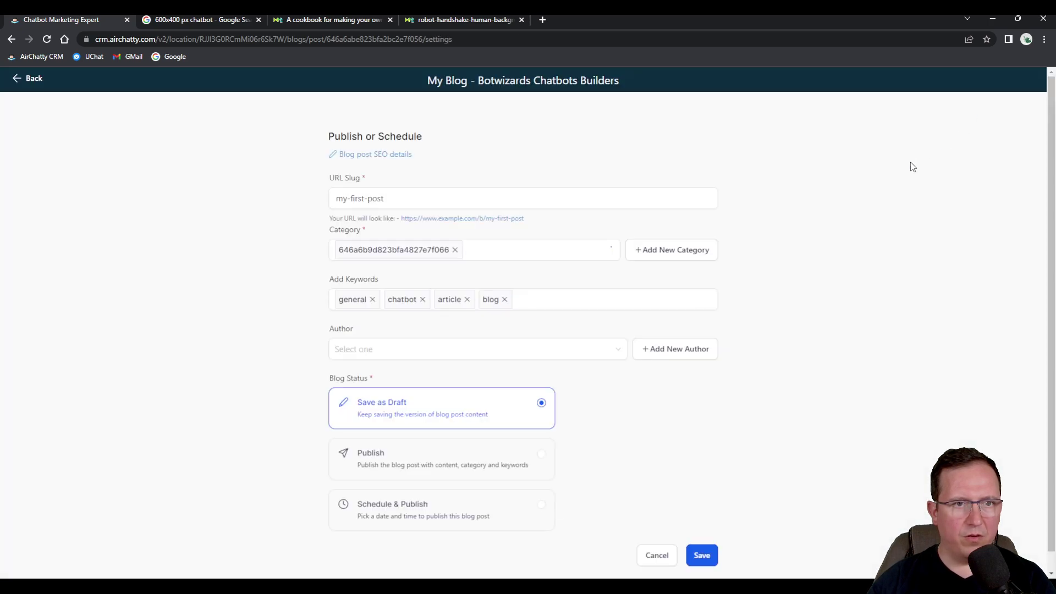
Set this post's status to Publish with the published date 2023-05-21 and save it
{"action": "left_click", "coordinate": [414, 456]}
{"action": "scroll", "coordinate": [718, 504], "scroll_direction": "down", "scroll_amount": 2}
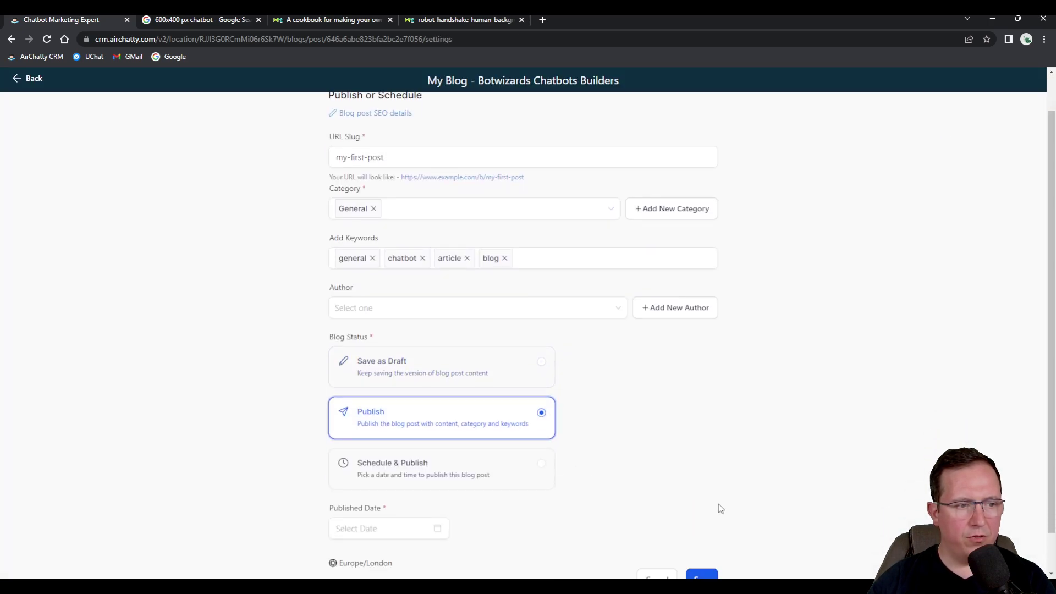
{"action": "left_click", "coordinate": [707, 537]}
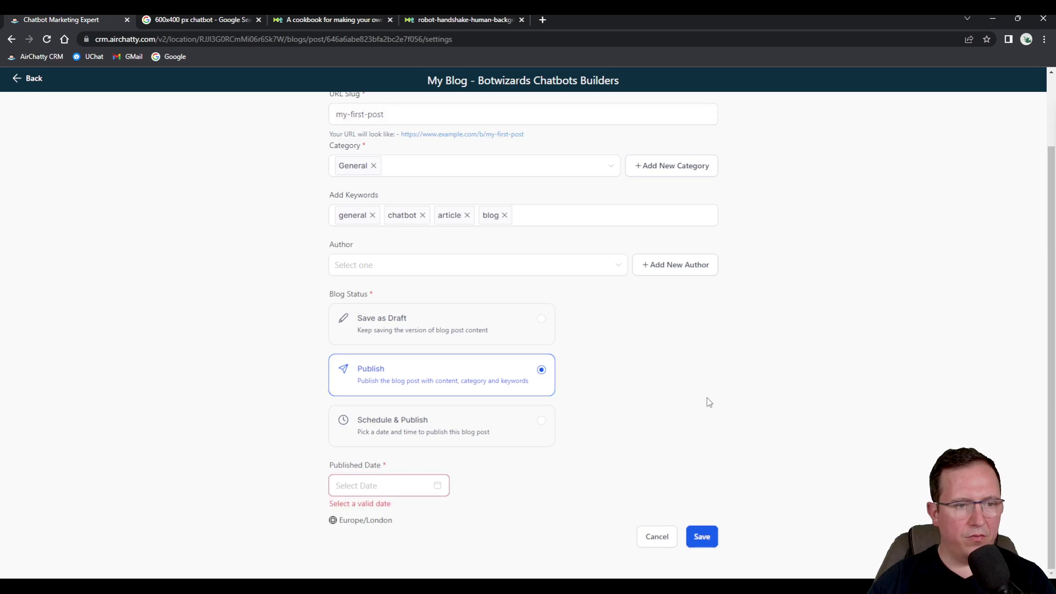
{"action": "left_click", "coordinate": [375, 484]}
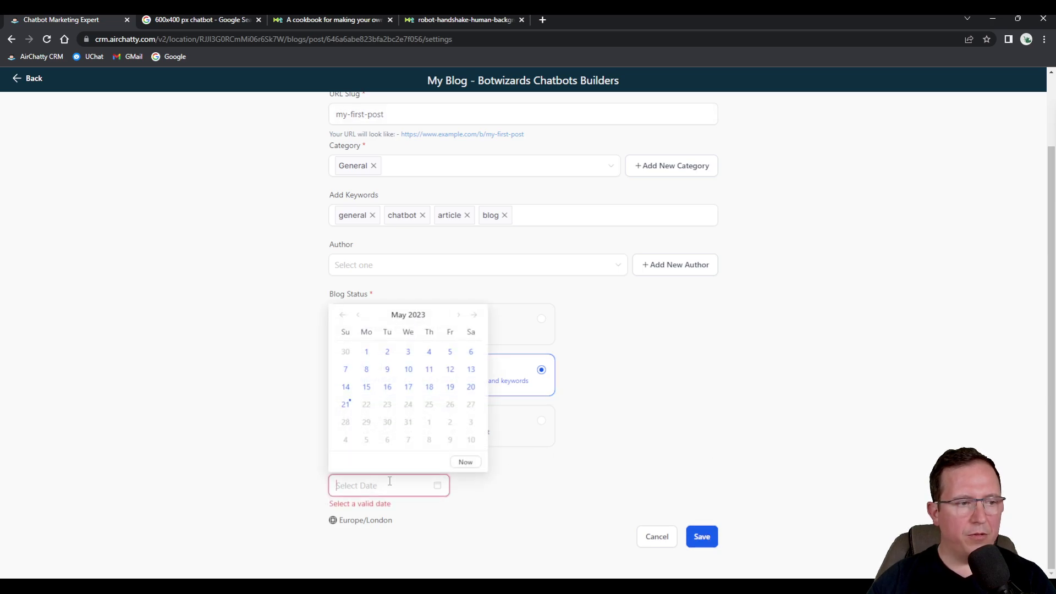
{"action": "left_click", "coordinate": [355, 486]}
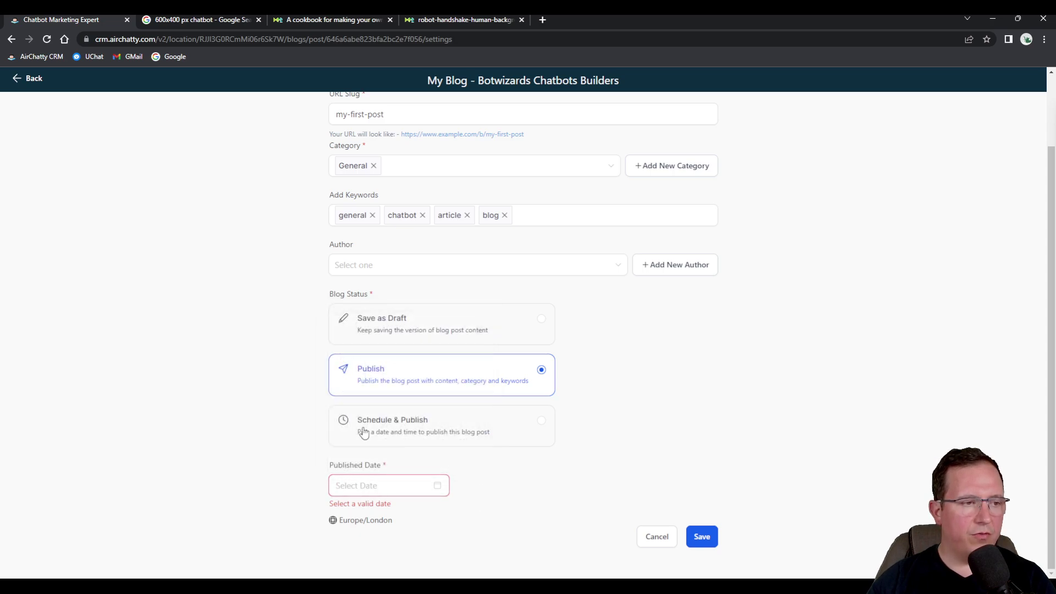
{"action": "left_click", "coordinate": [372, 487]}
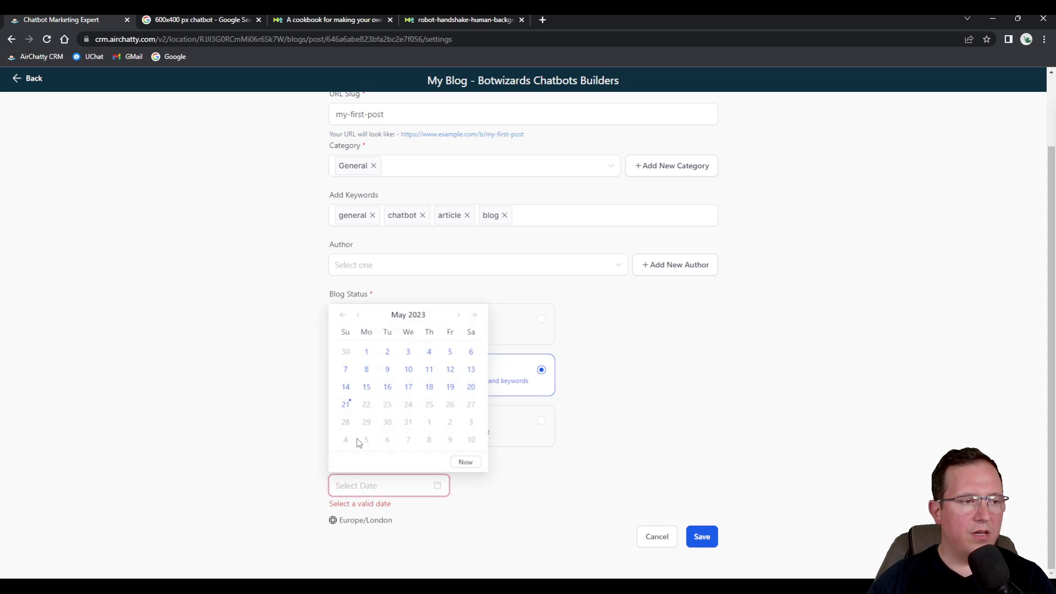
{"action": "left_click", "coordinate": [346, 405]}
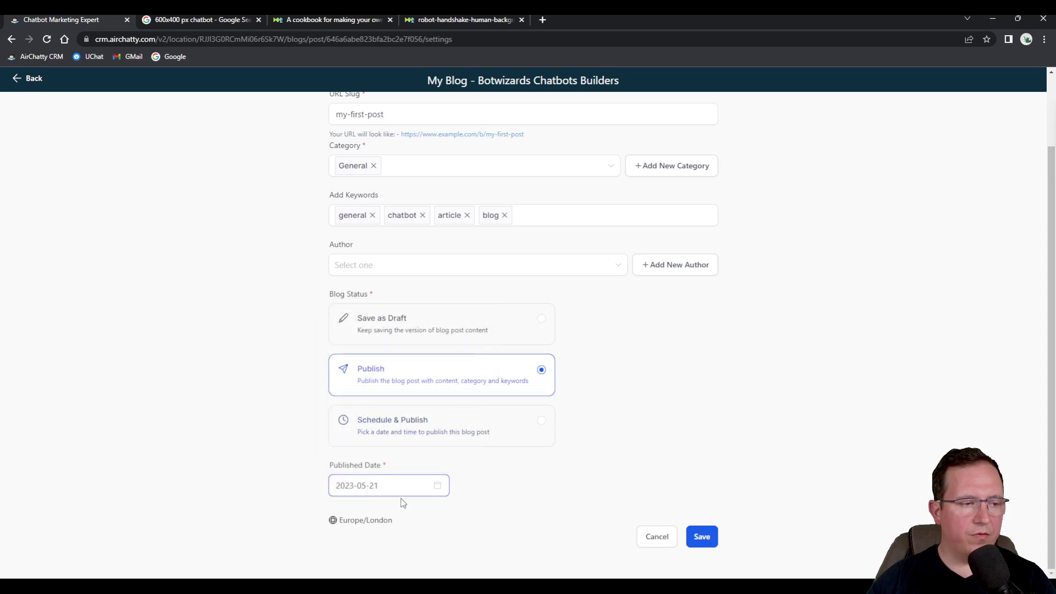
{"action": "left_click", "coordinate": [707, 537]}
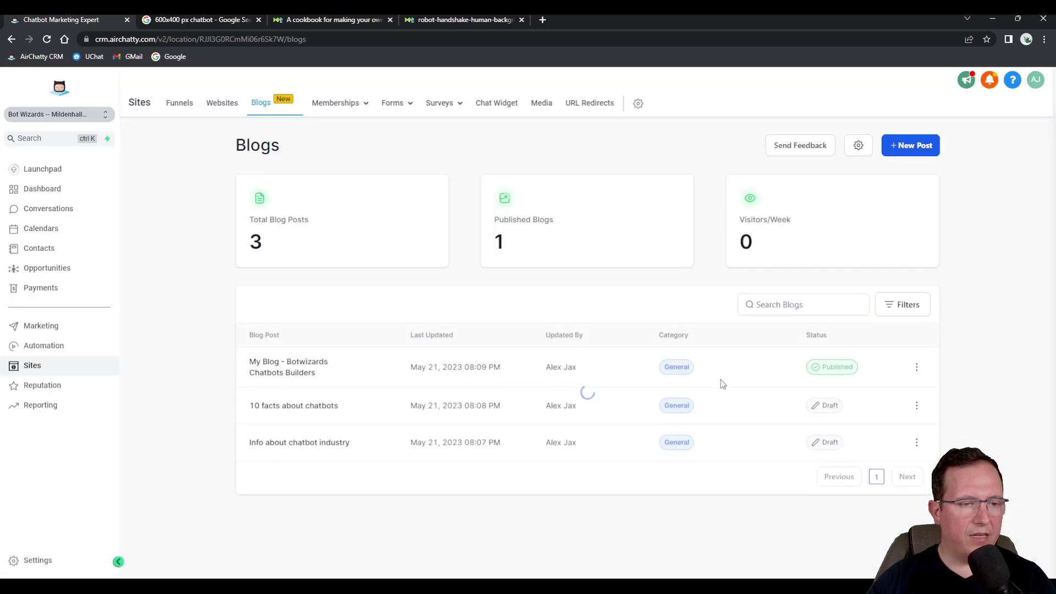
Publish the draft post "10 facts about chatbots" with the published date 2023-05-08
{"action": "left_click", "coordinate": [916, 407]}
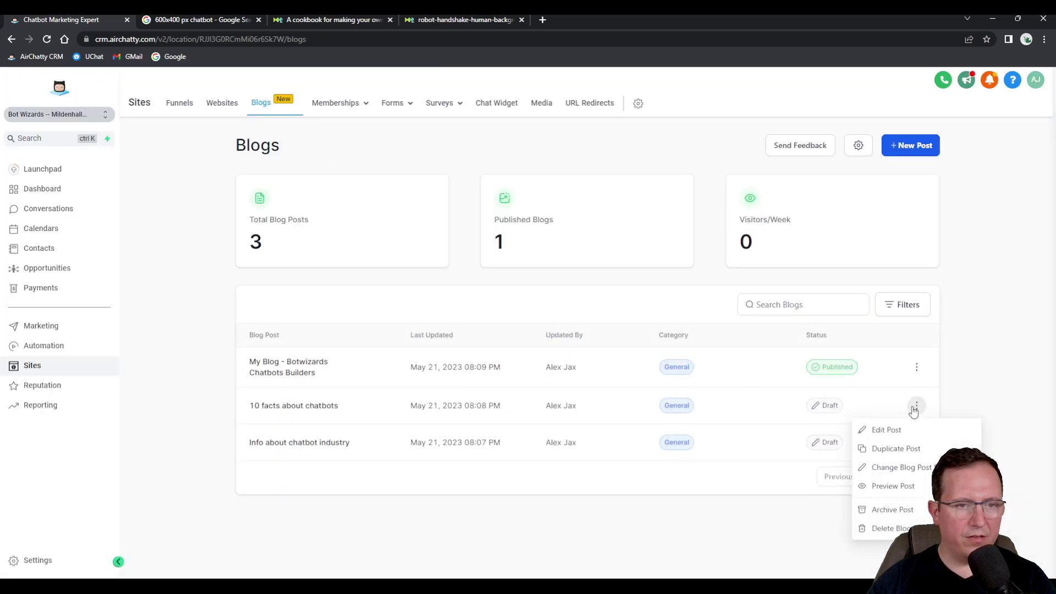
{"action": "left_click", "coordinate": [888, 429]}
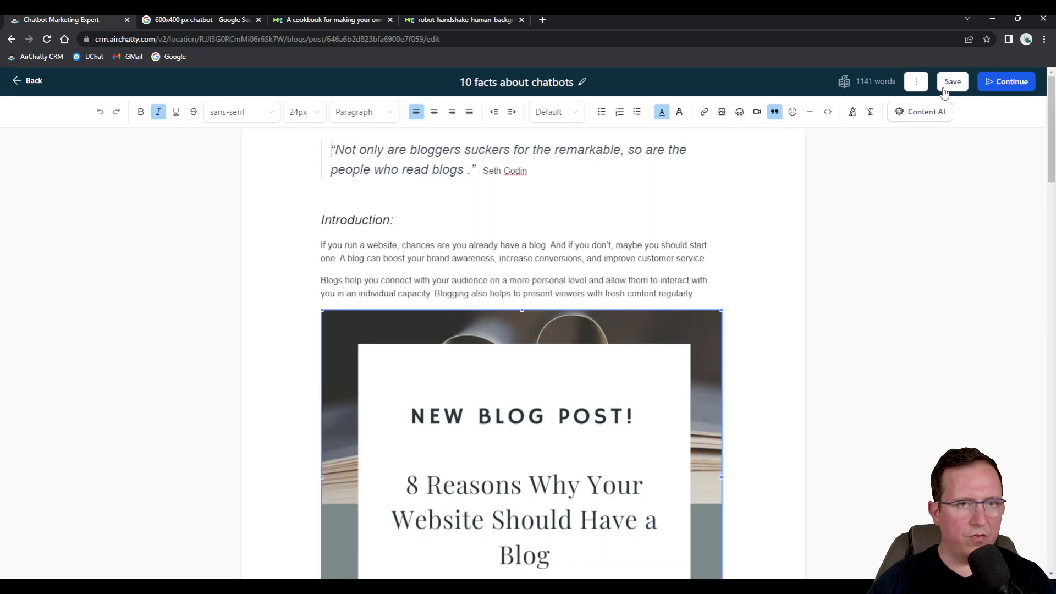
{"action": "left_click", "coordinate": [991, 80]}
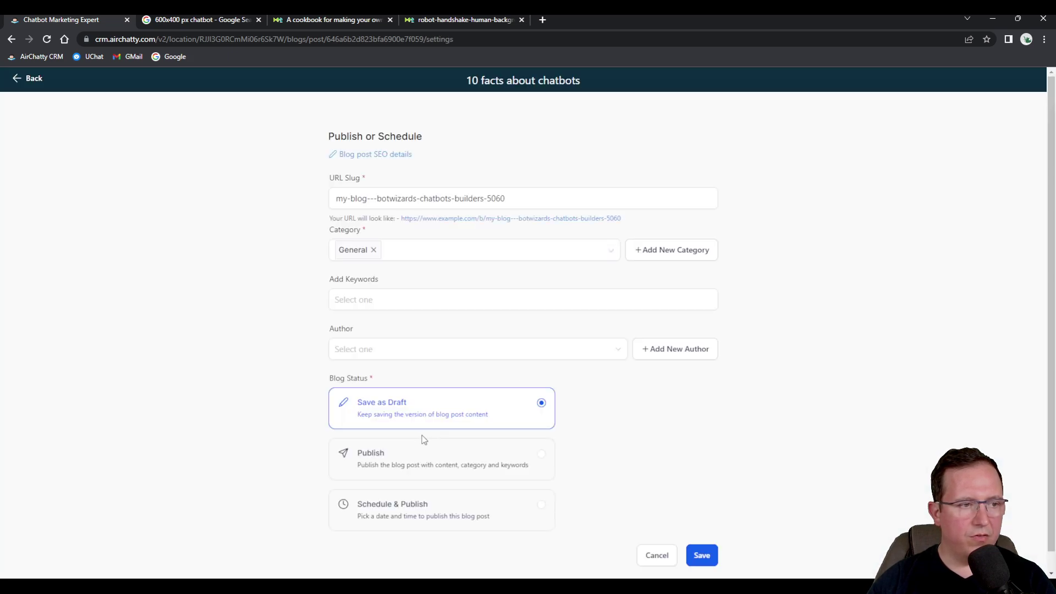
{"action": "left_click", "coordinate": [401, 467]}
{"action": "scroll", "coordinate": [401, 468], "scroll_direction": "down", "scroll_amount": 2}
{"action": "left_click", "coordinate": [385, 486]}
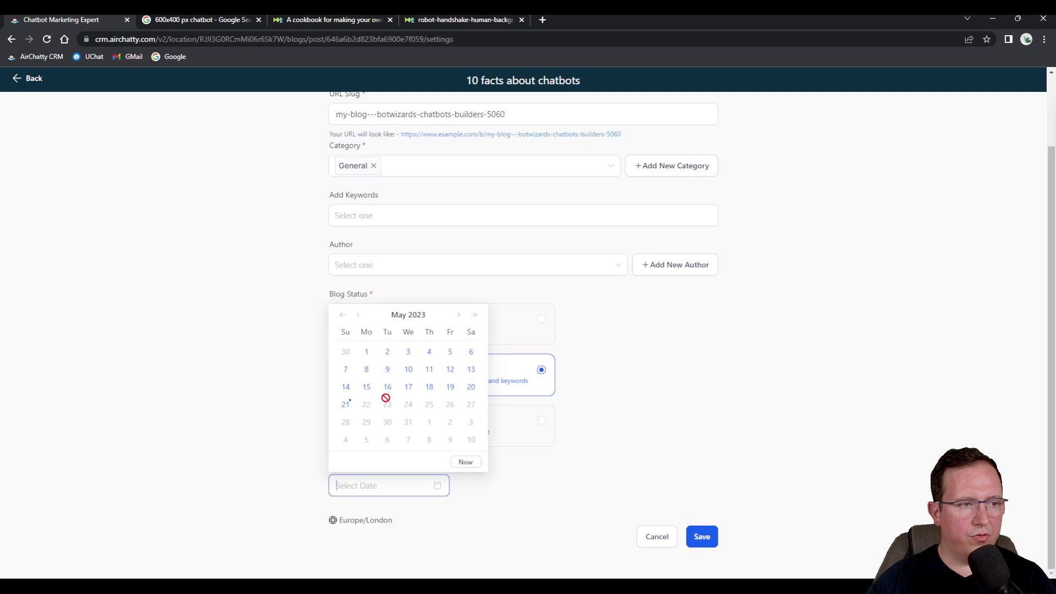
{"action": "left_click", "coordinate": [367, 369]}
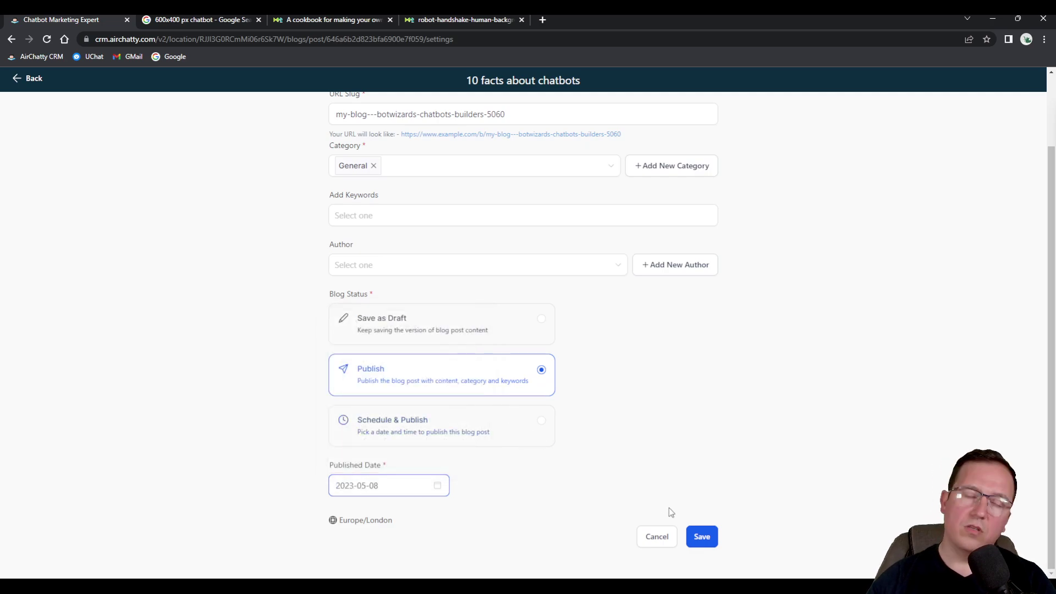
{"action": "left_click", "coordinate": [702, 536]}
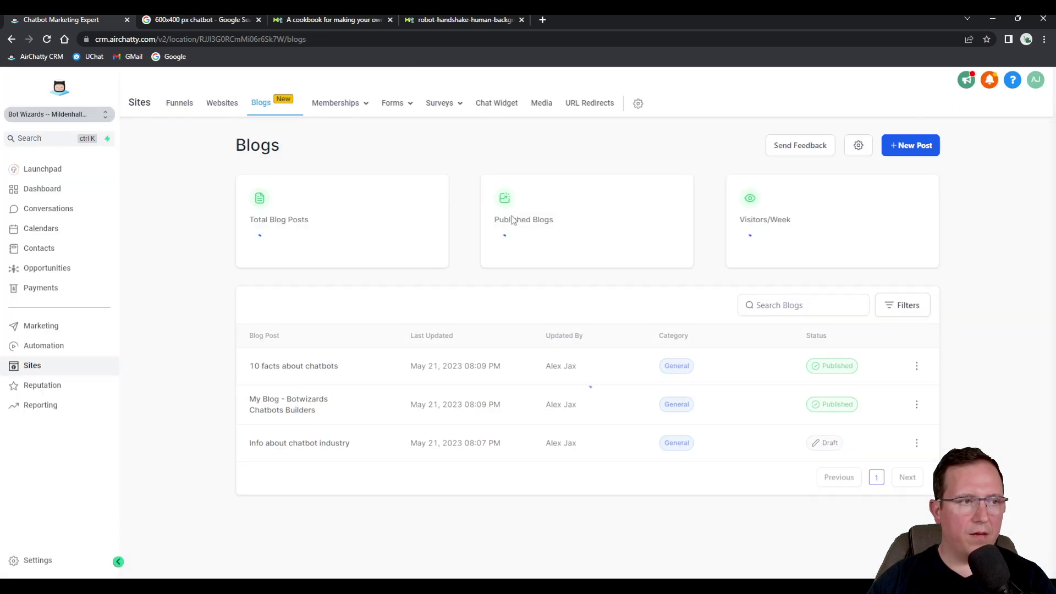
Publish the draft post "Info about chatbot industry" with the published date May 21, 2023
{"action": "left_click", "coordinate": [917, 443]}
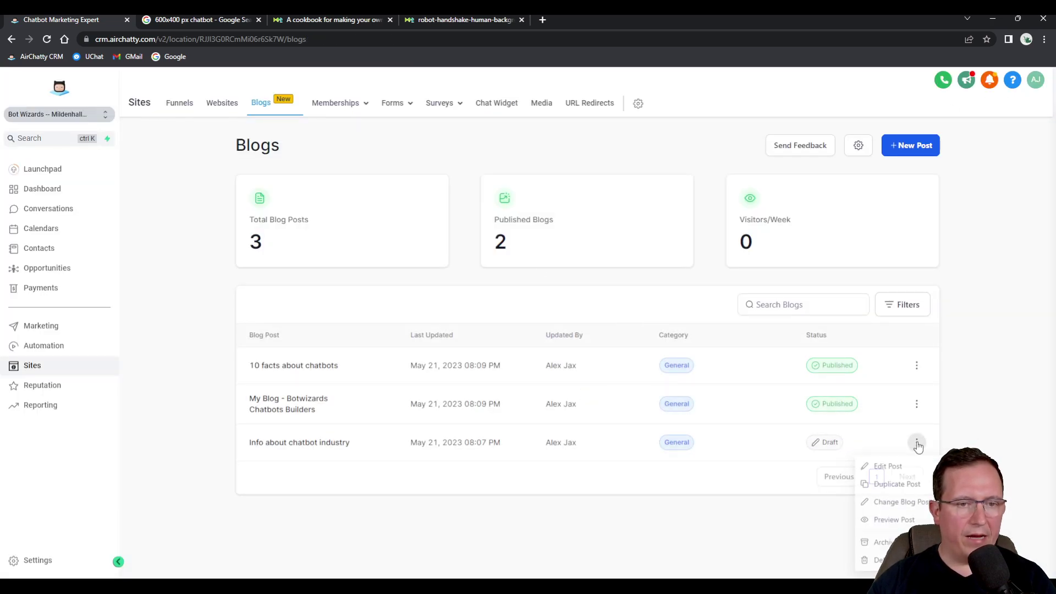
{"action": "left_click", "coordinate": [884, 467]}
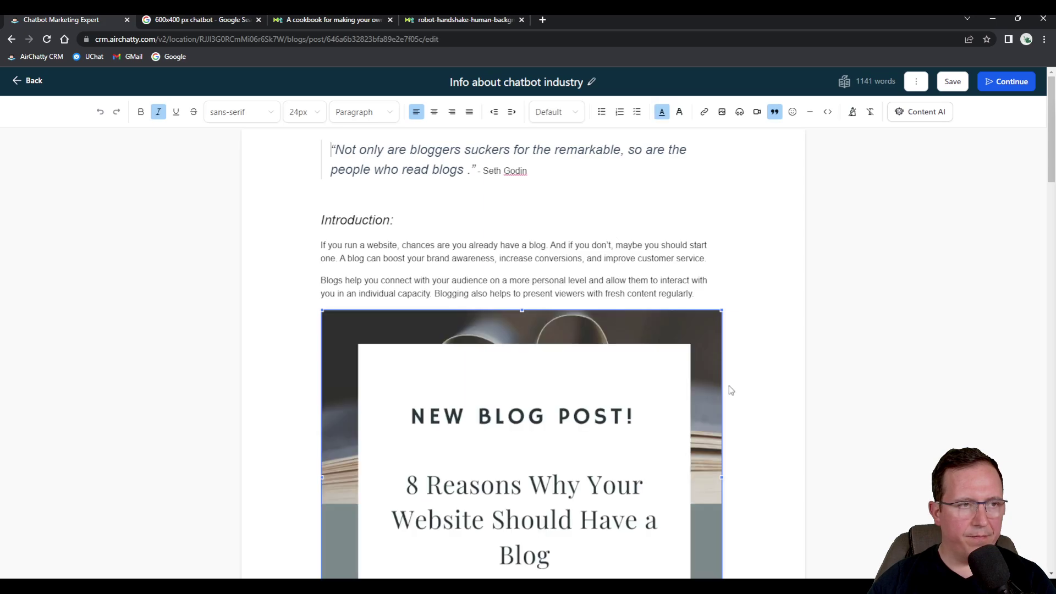
{"action": "left_click", "coordinate": [999, 90]}
{"action": "left_click", "coordinate": [435, 465]}
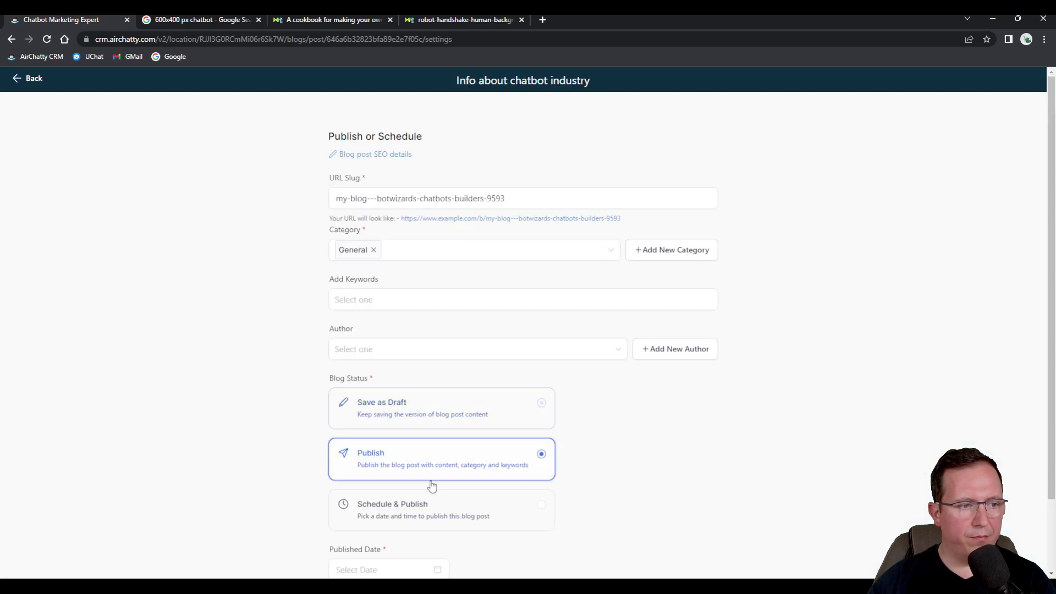
{"action": "scroll", "coordinate": [432, 486], "scroll_direction": "down", "scroll_amount": 2}
{"action": "left_click", "coordinate": [391, 485]}
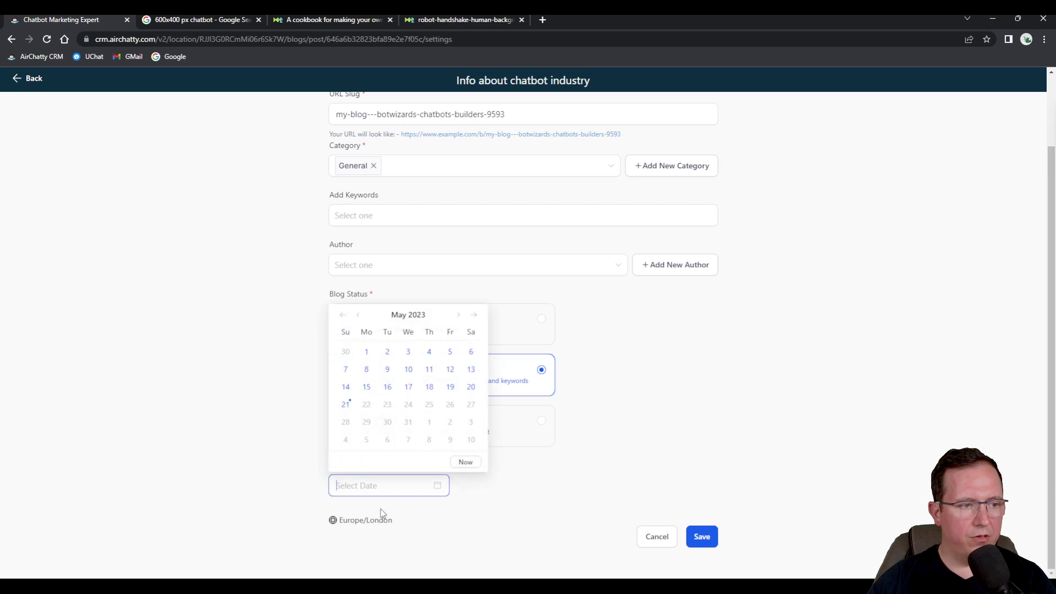
{"action": "left_click", "coordinate": [346, 405]}
{"action": "left_click", "coordinate": [690, 535]}
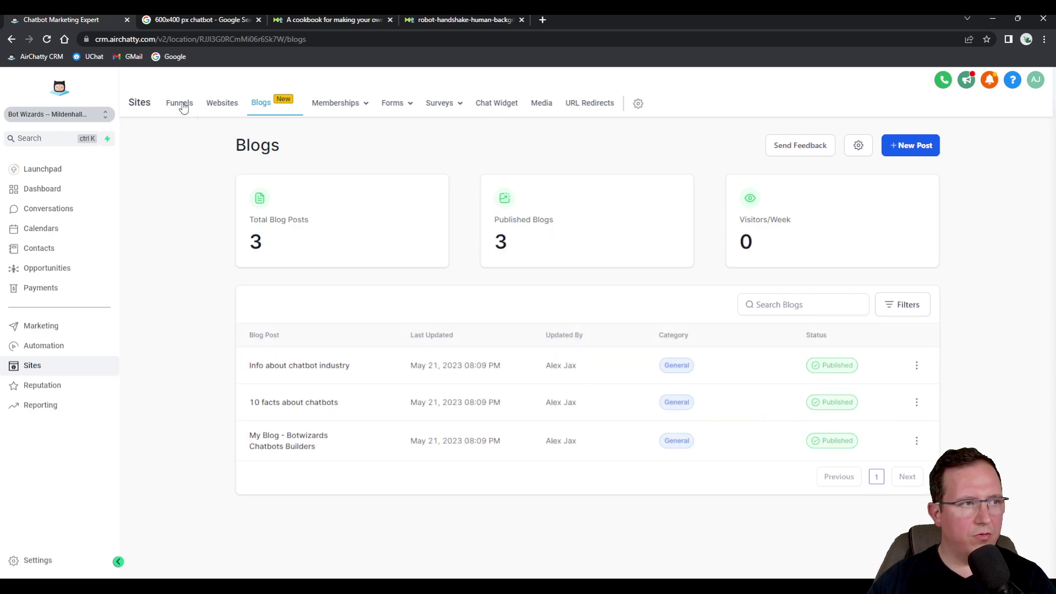
Look at the pages of the My Page website and return to the list of websites
{"action": "left_click", "coordinate": [222, 105]}
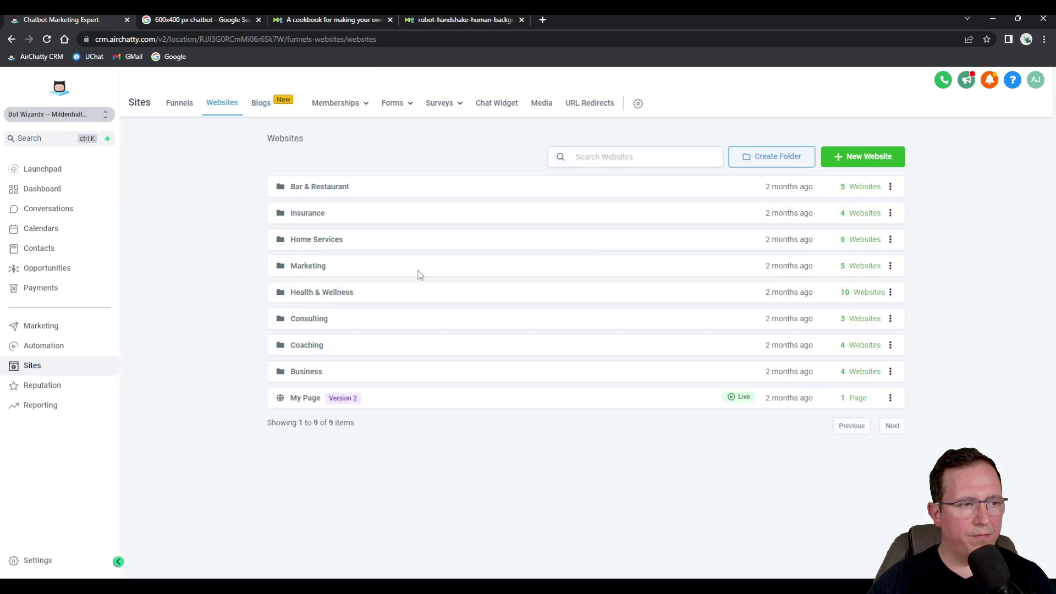
{"action": "left_click", "coordinate": [306, 398]}
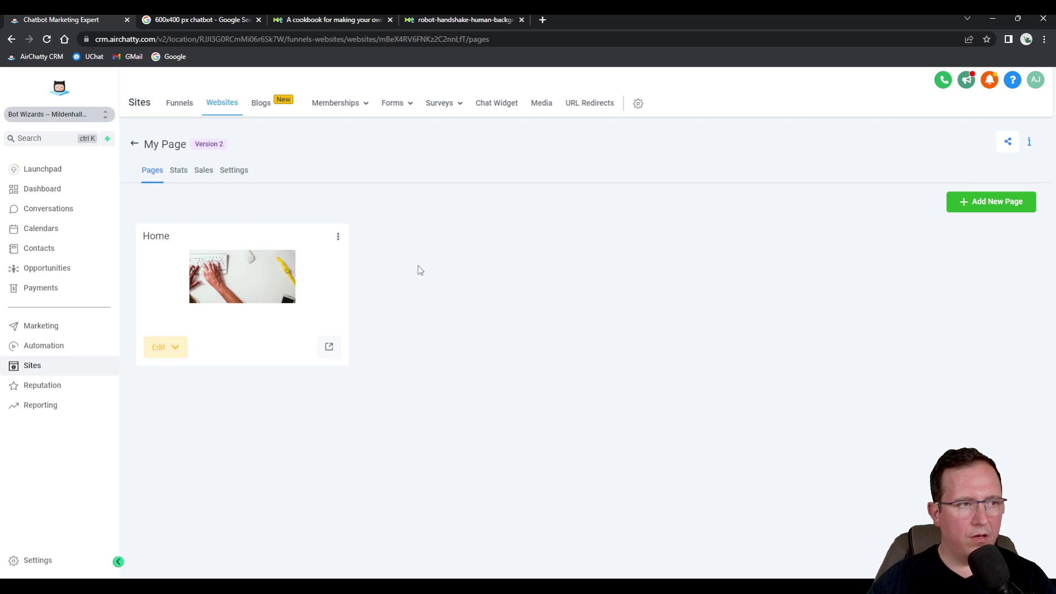
{"action": "key", "text": "alt+Left"}
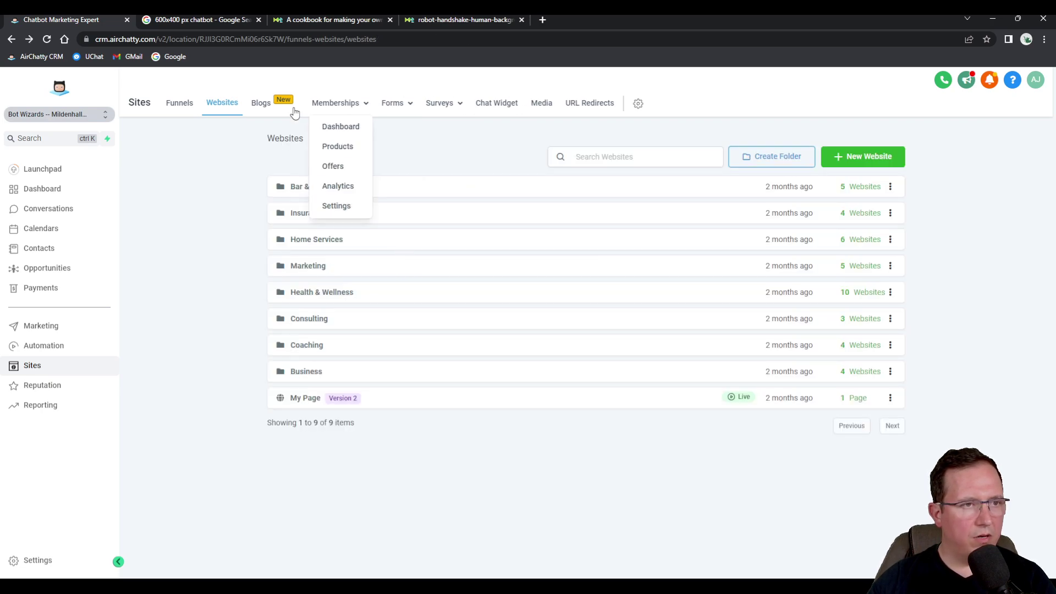
Check the default page, error page and robots.txt settings of the botwizards.io domain, then return to the websites list
{"action": "left_click", "coordinate": [32, 561]}
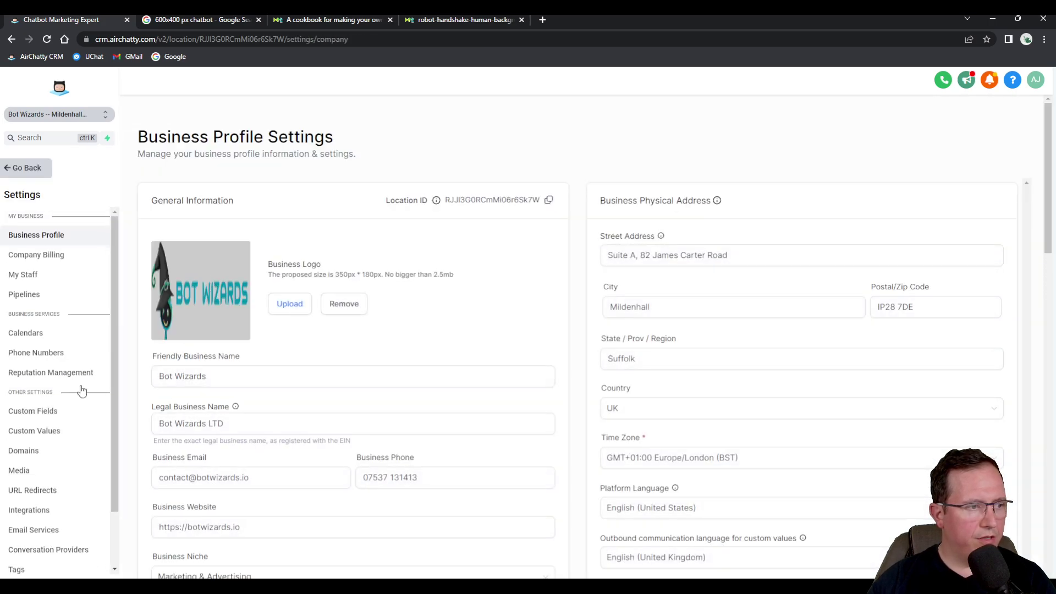
{"action": "left_click", "coordinate": [25, 453]}
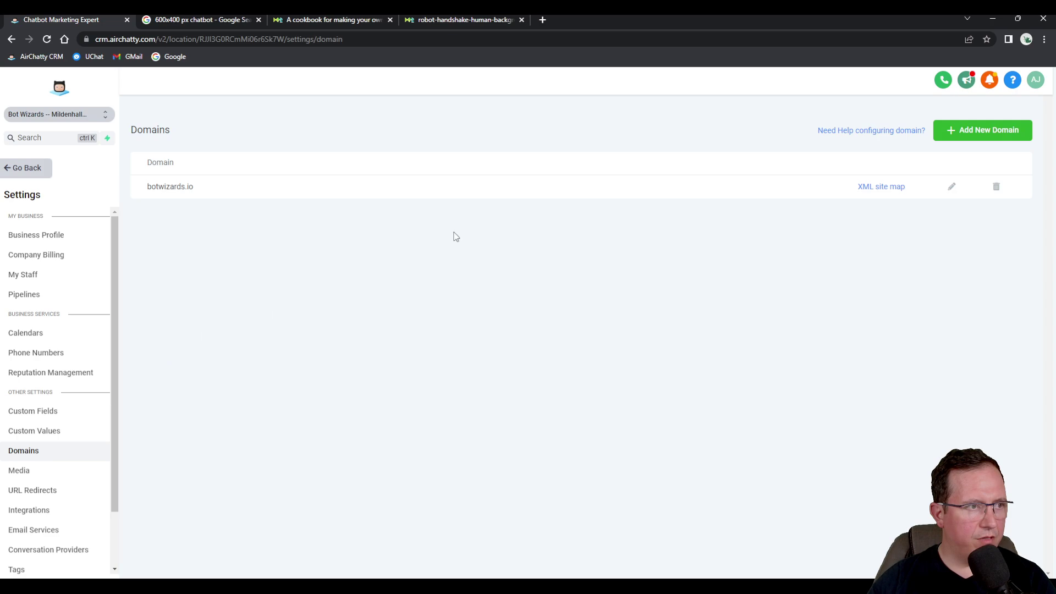
{"action": "left_click", "coordinate": [954, 188]}
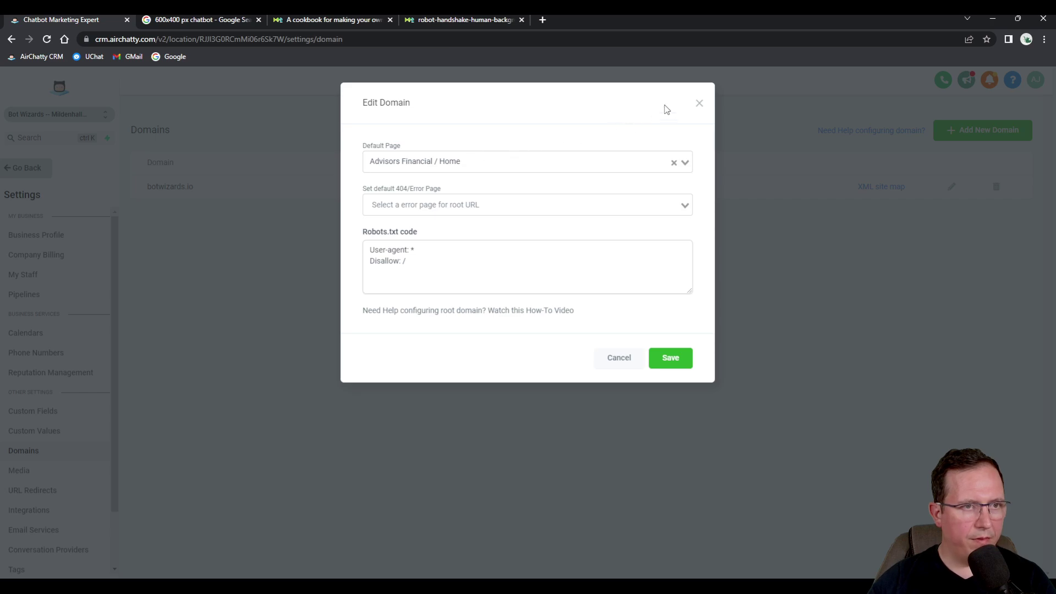
{"action": "left_click", "coordinate": [698, 105]}
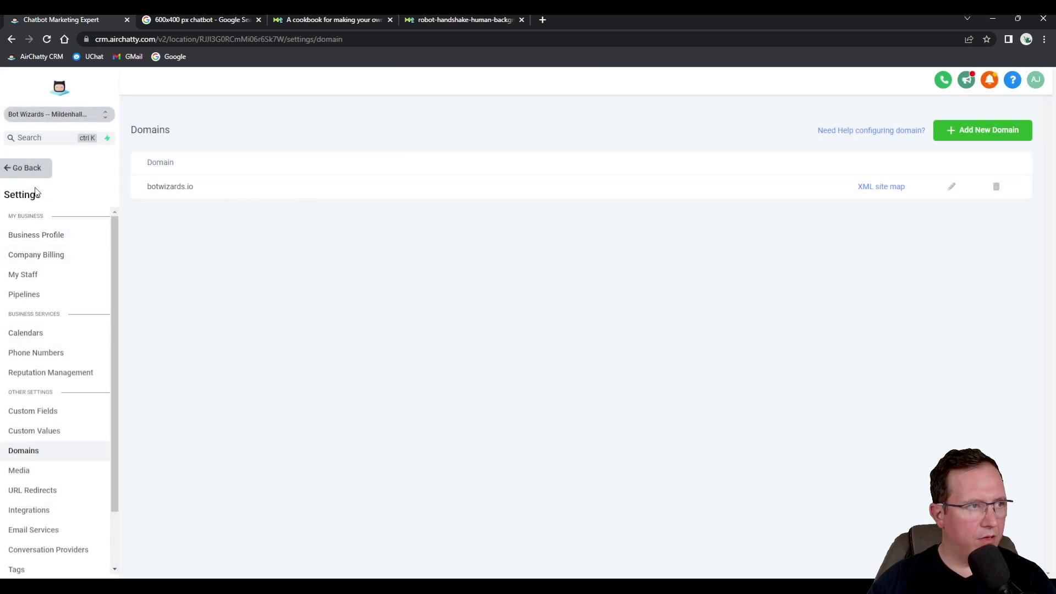
{"action": "left_click", "coordinate": [30, 171]}
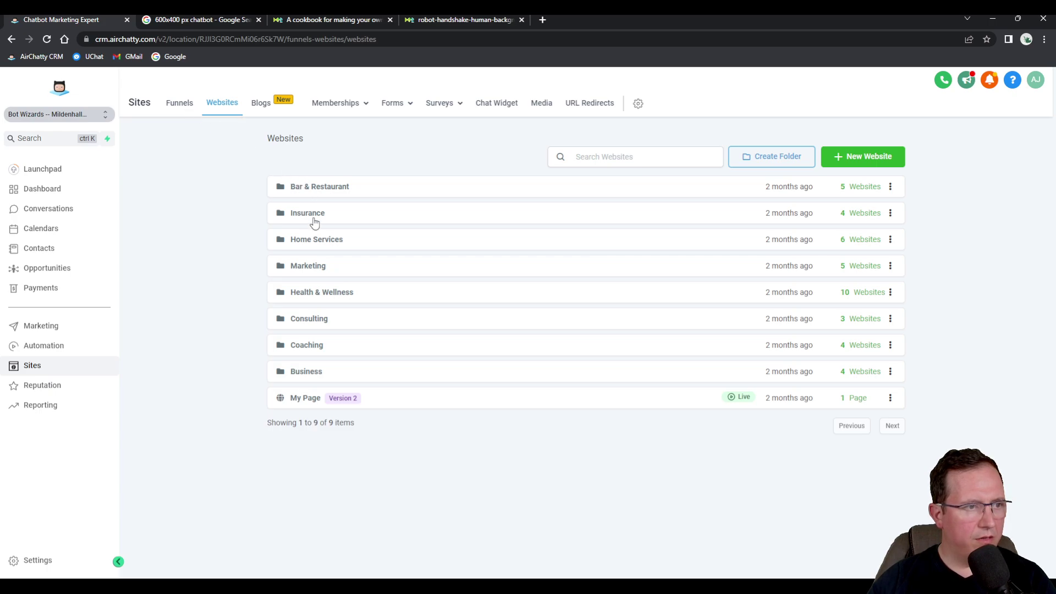
Open the Advisors Financial website from the Business folder and clone its About Us page within the same website
{"action": "left_click", "coordinate": [310, 374]}
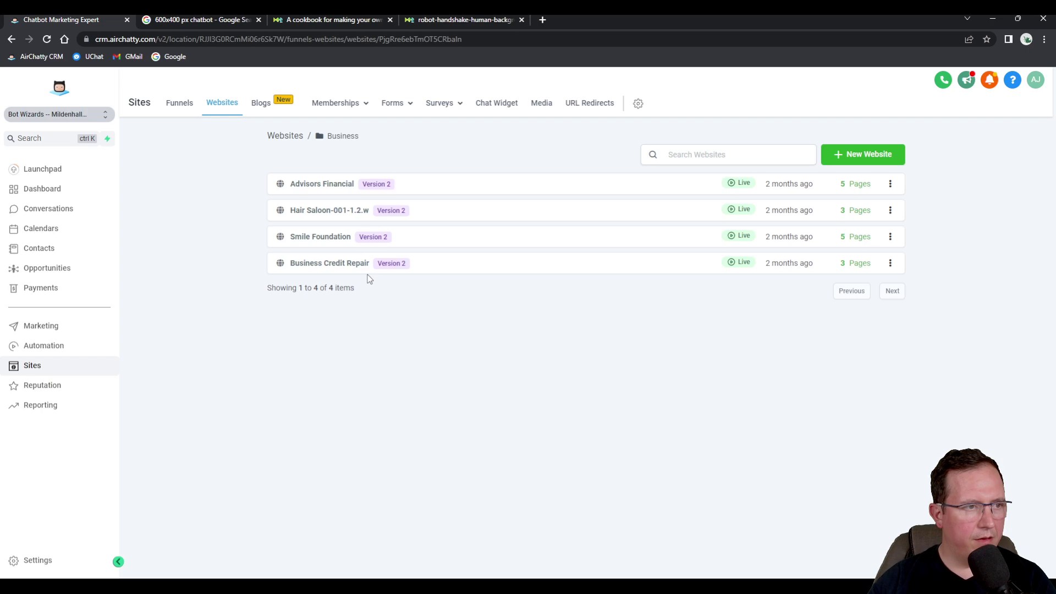
{"action": "left_click", "coordinate": [342, 186]}
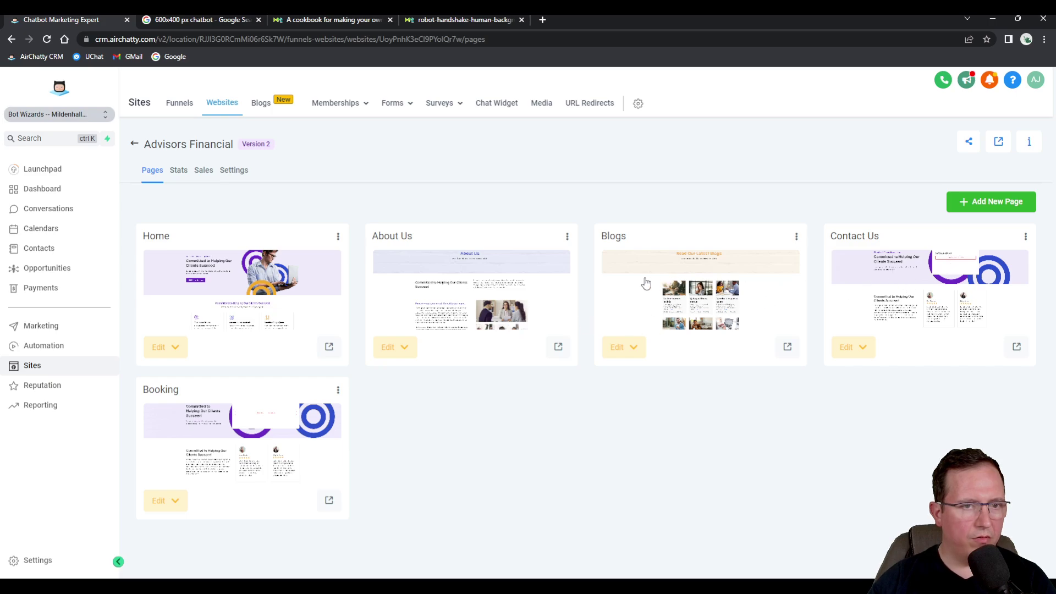
{"action": "left_click", "coordinate": [567, 236]}
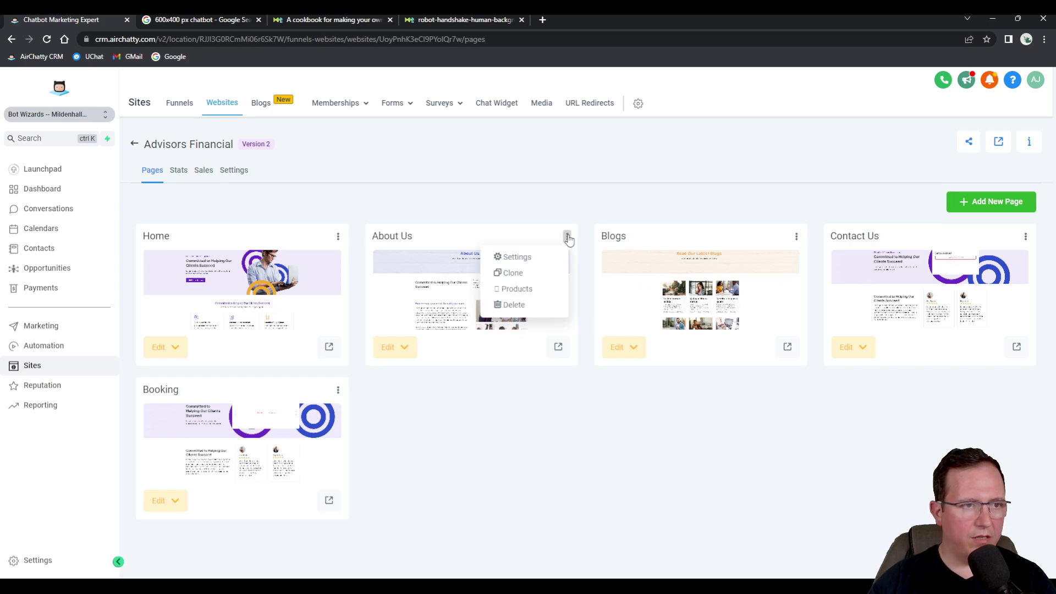
{"action": "left_click", "coordinate": [516, 273]}
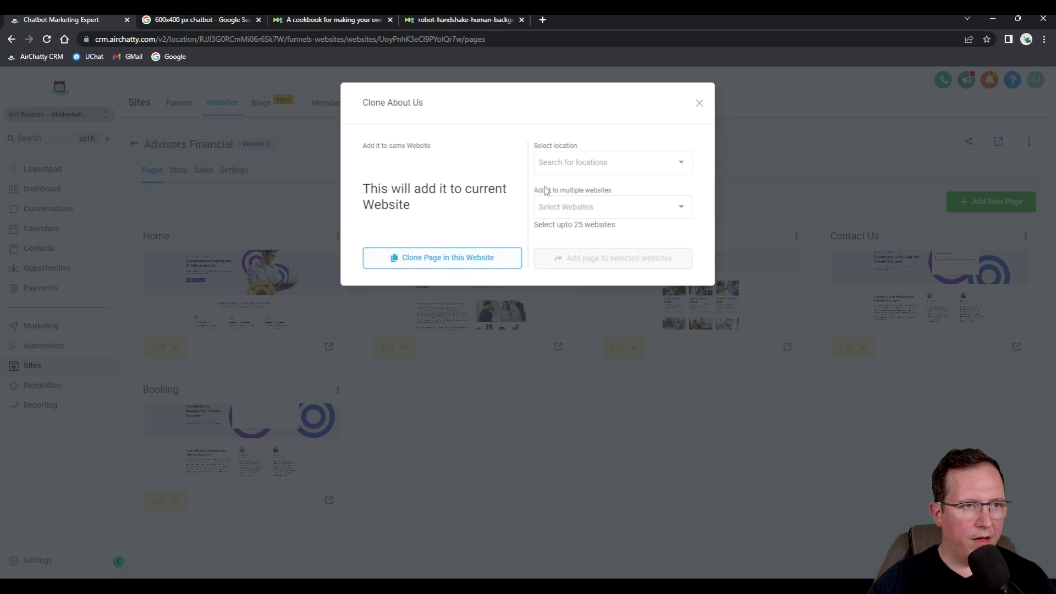
{"action": "left_click", "coordinate": [443, 263]}
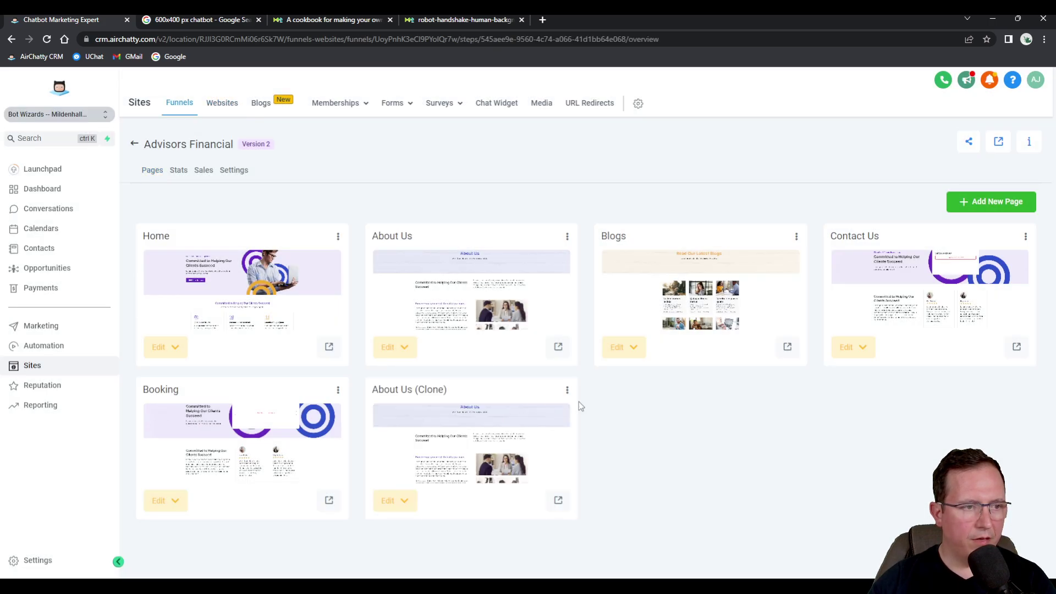
Rename the cloned About Us page to "Blog" and set its path to /blog
{"action": "left_click", "coordinate": [567, 392]}
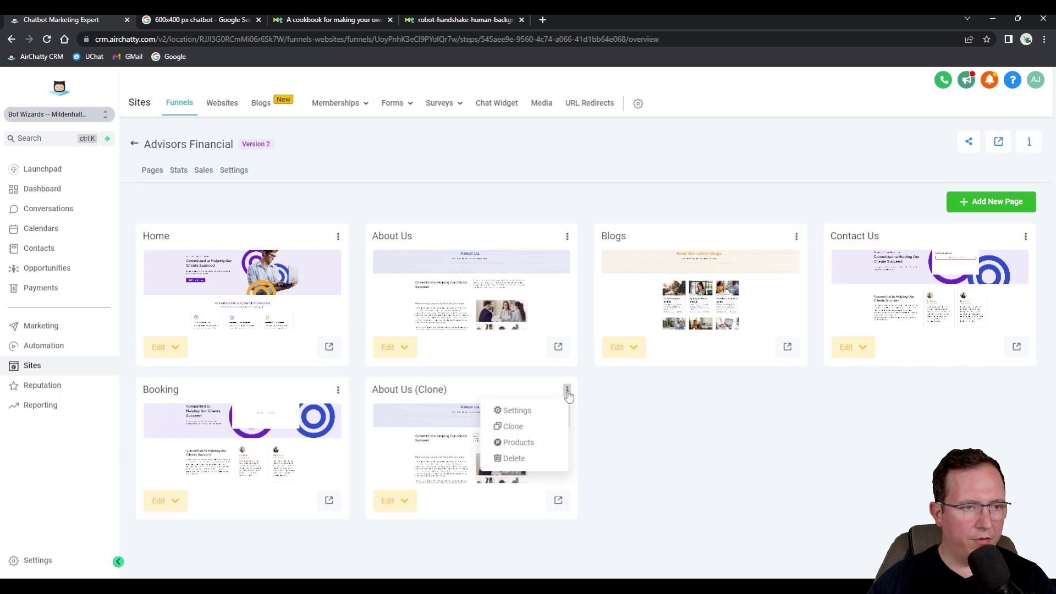
{"action": "left_click", "coordinate": [517, 412]}
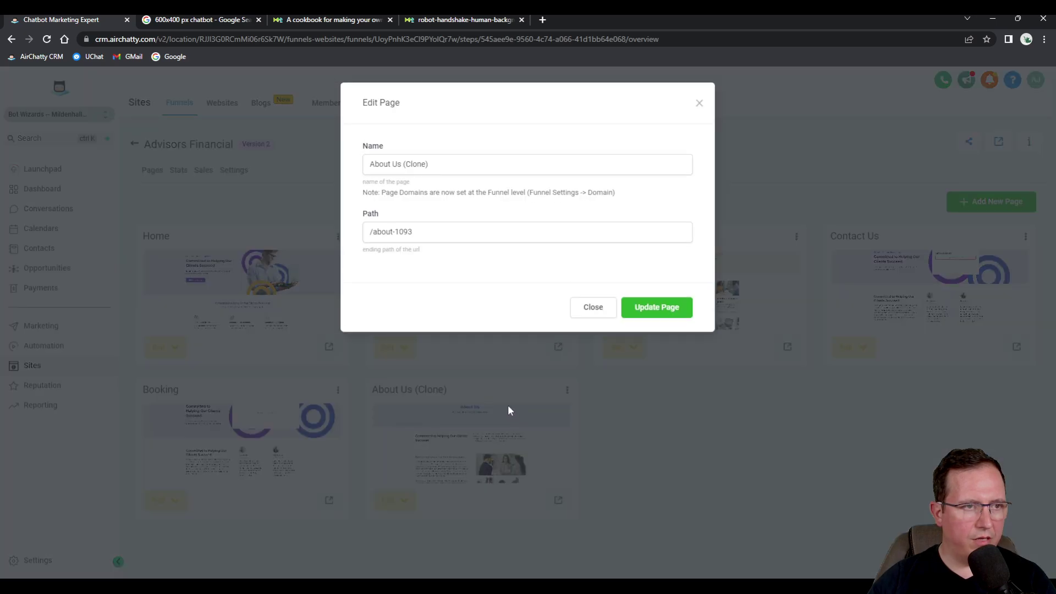
{"action": "left_click_drag", "start_coordinate": [433, 157], "coordinate": [275, 160]}
{"action": "type", "text": "Blog"}
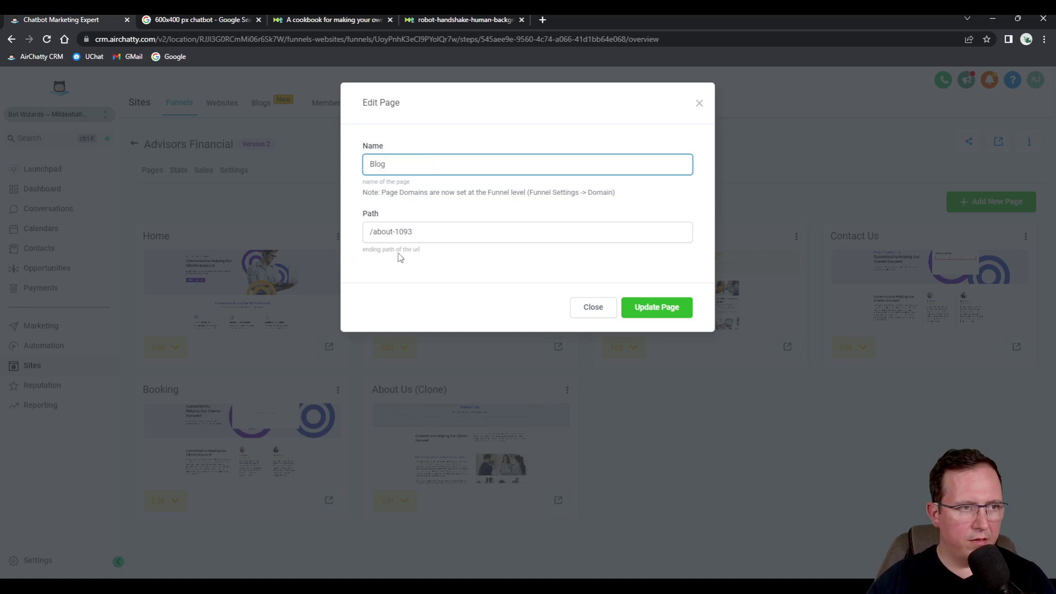
{"action": "left_click_drag", "start_coordinate": [428, 233], "coordinate": [378, 235]}
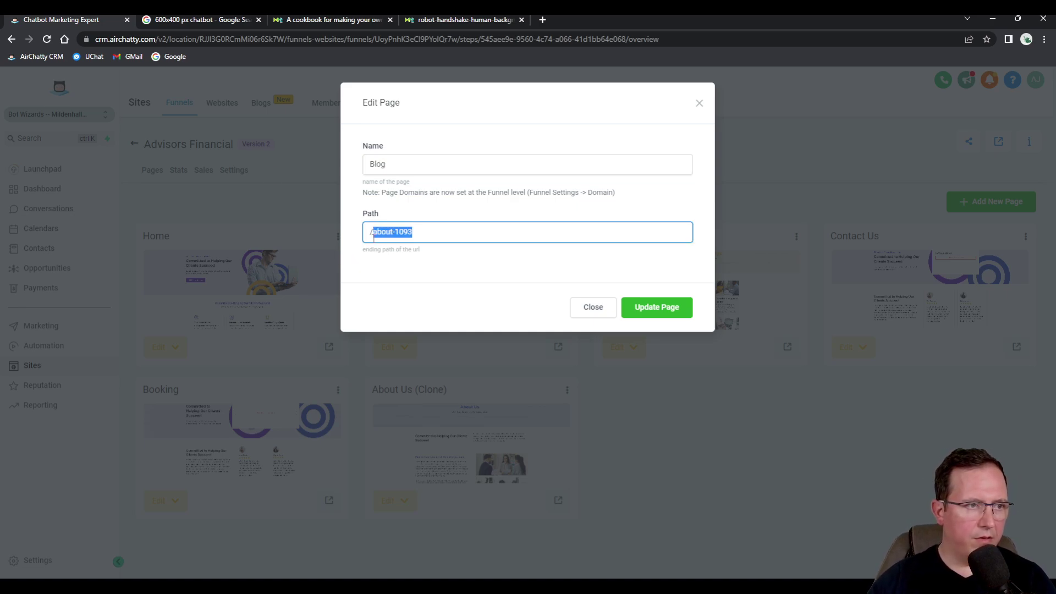
{"action": "type", "text": "blog"}
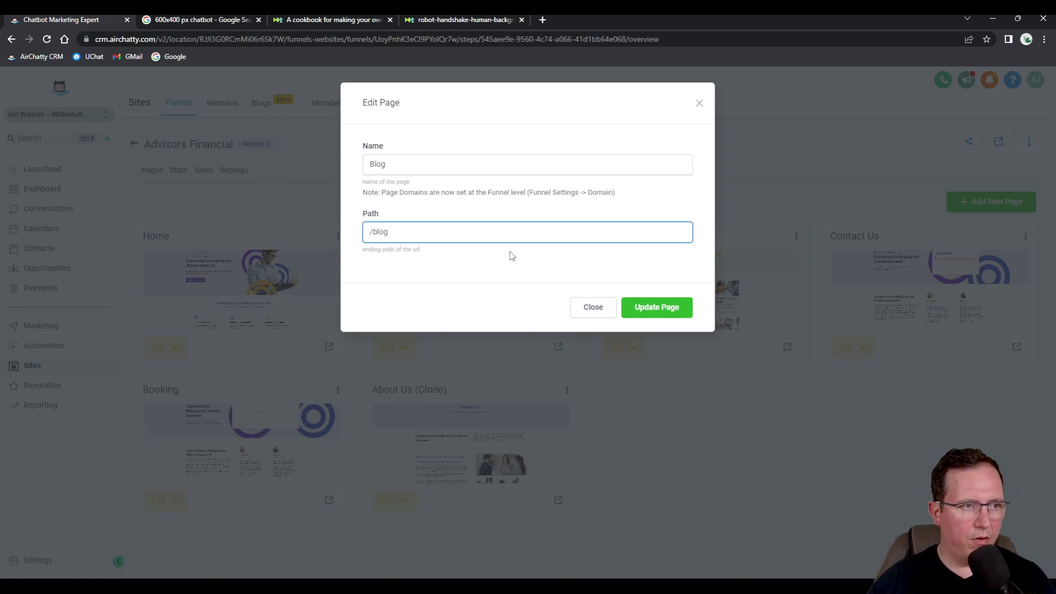
{"action": "left_click", "coordinate": [663, 307]}
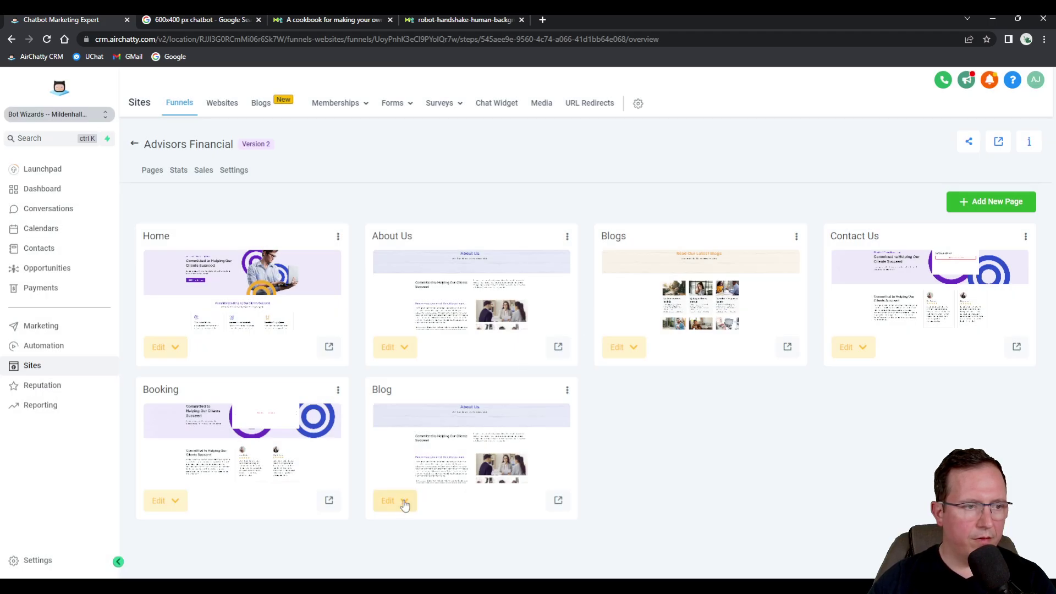
Open the Blog page in the page builder and replace the "About Us" headline with "Blog"
{"action": "left_click", "coordinate": [404, 502]}
{"action": "left_click", "coordinate": [421, 467]}
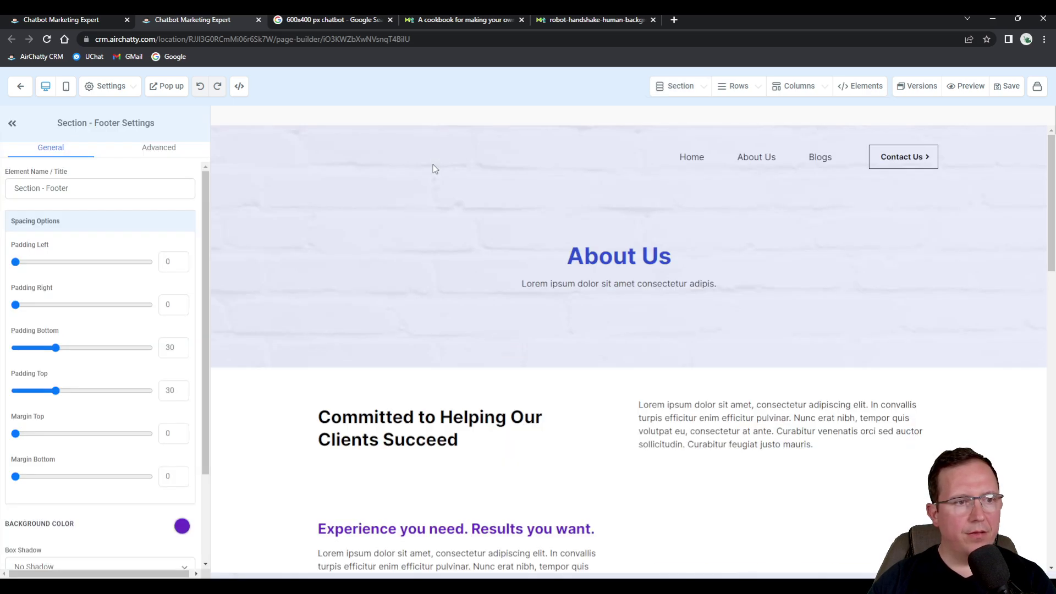
{"action": "left_click", "coordinate": [643, 254]}
{"action": "triple_click", "coordinate": [649, 255]}
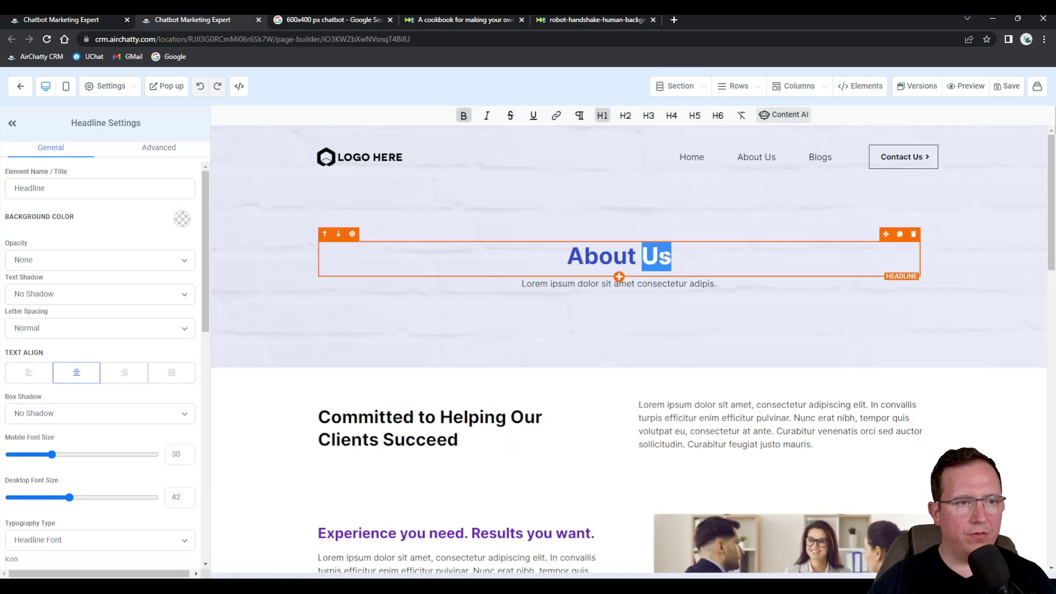
{"action": "type", "text": "Blog"}
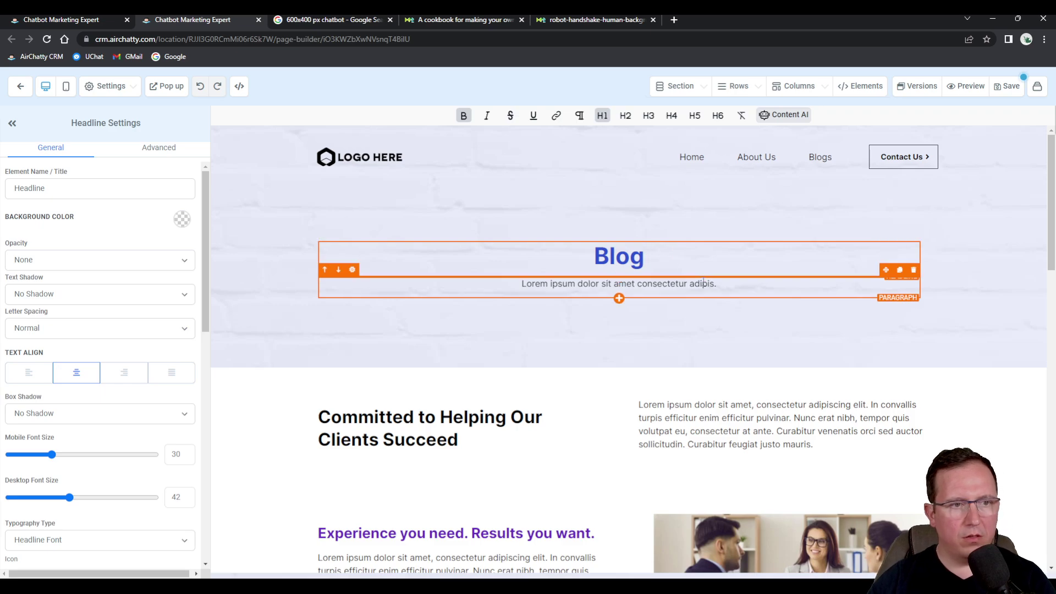
Replace the paragraph under the Blog headline with "Read amazing articles about chatbots and how the can help your business"
{"action": "left_click", "coordinate": [848, 293]}
{"action": "triple_click", "coordinate": [847, 293]}
{"action": "type", "text": "Read a"}
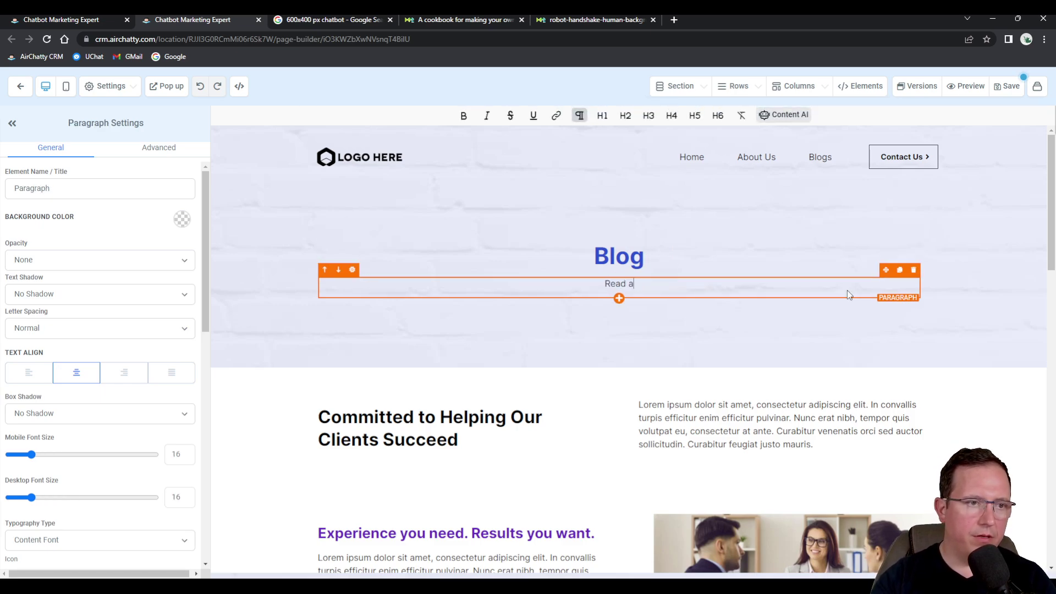
{"action": "type", "text": "mazing articles "}
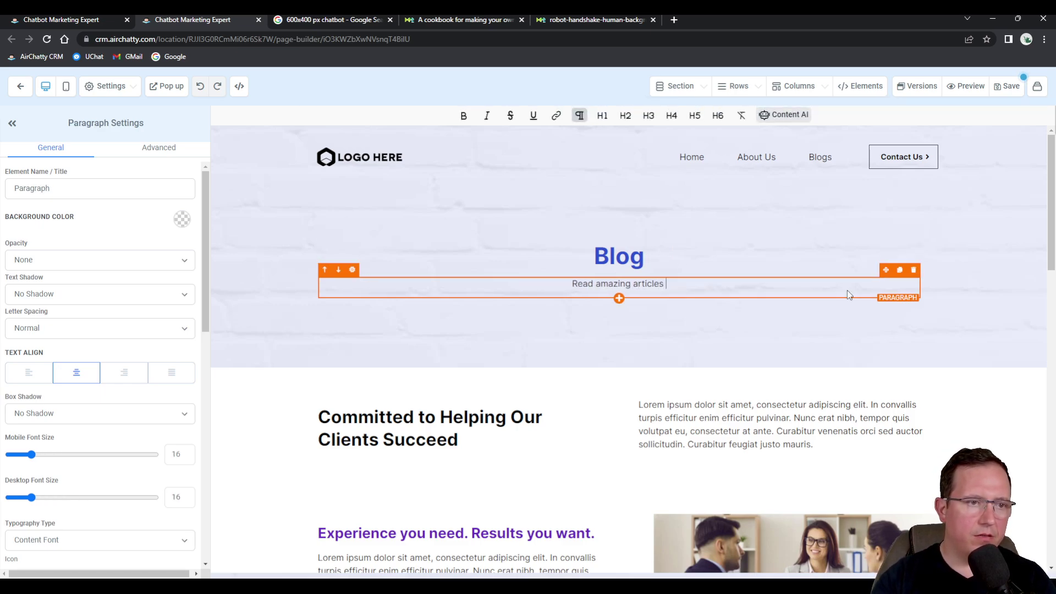
{"action": "type", "text": "about chatbots an"}
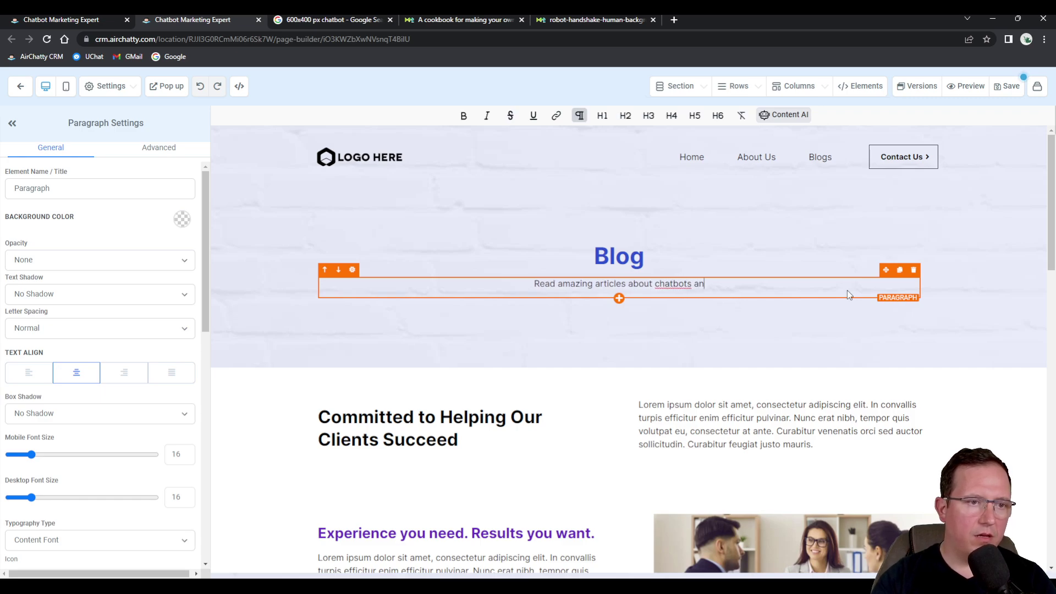
{"action": "type", "text": "d how the c"}
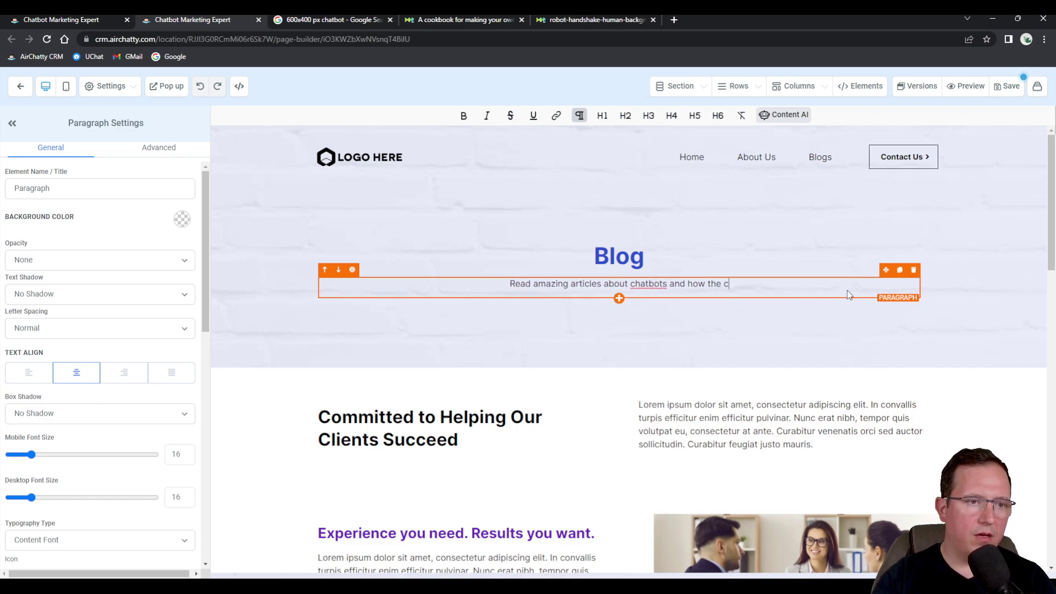
{"action": "type", "text": "an help your business"}
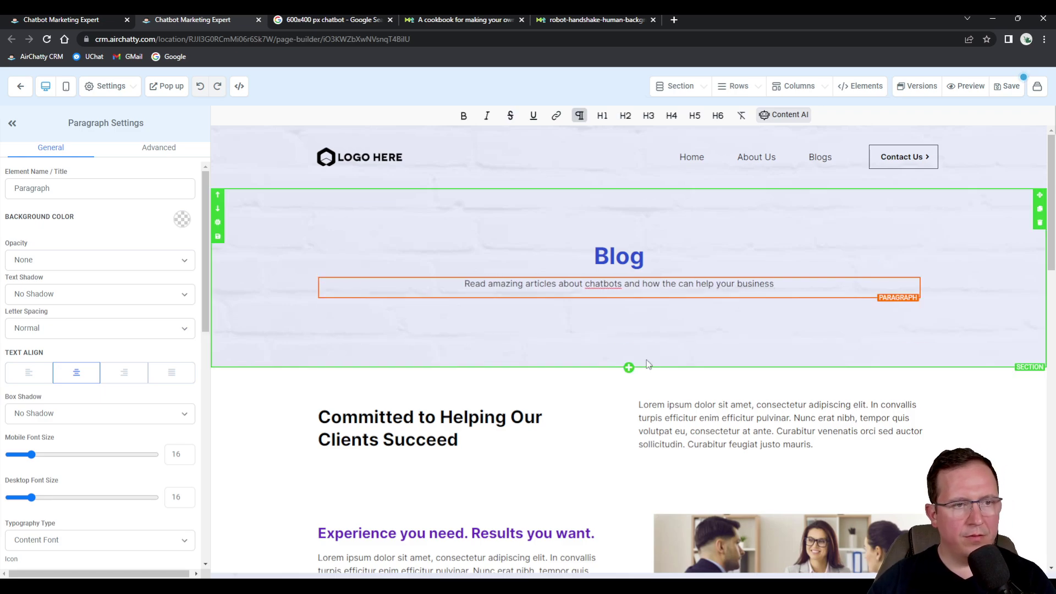
Delete the three sections below the Blog header: the "Committed to Helping Our Clients Succeed" intro, "Experience you need" and the testimonials
{"action": "scroll", "coordinate": [642, 351], "scroll_direction": "down", "scroll_amount": 2}
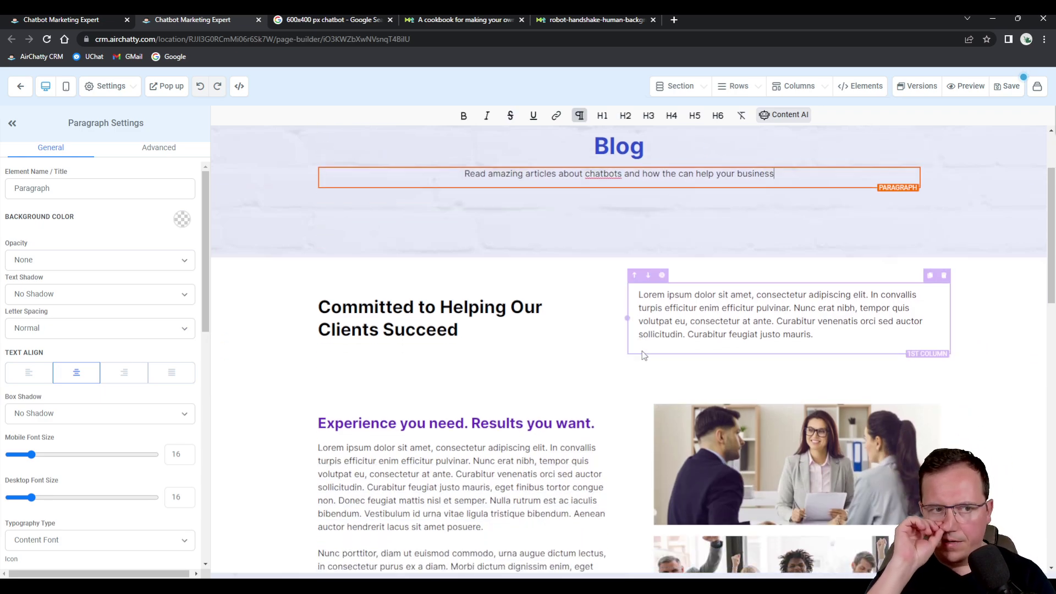
{"action": "left_click", "coordinate": [242, 311]}
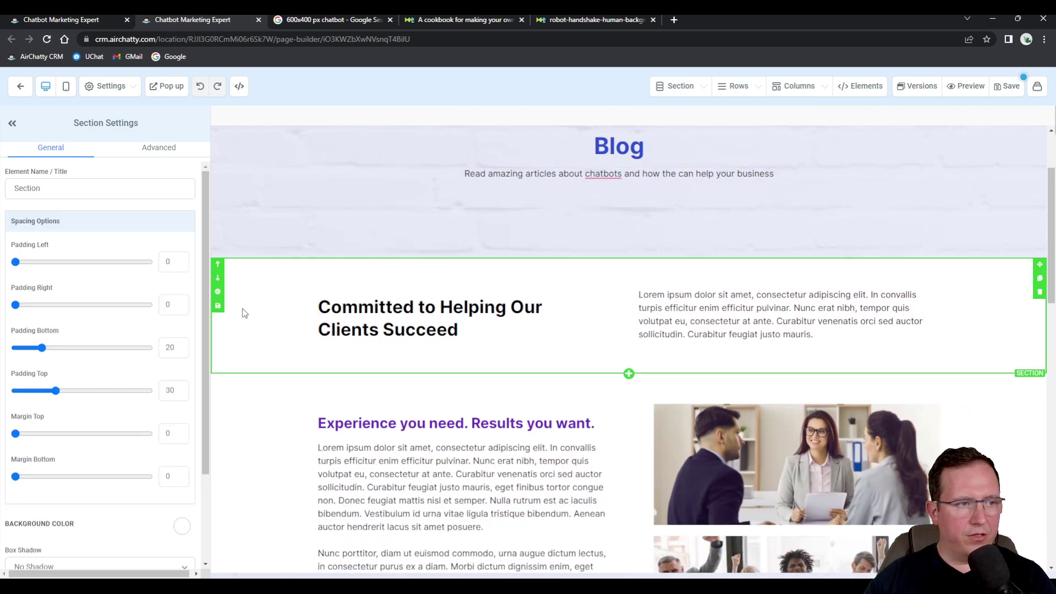
{"action": "left_click", "coordinate": [1039, 293]}
{"action": "left_click", "coordinate": [1039, 294]}
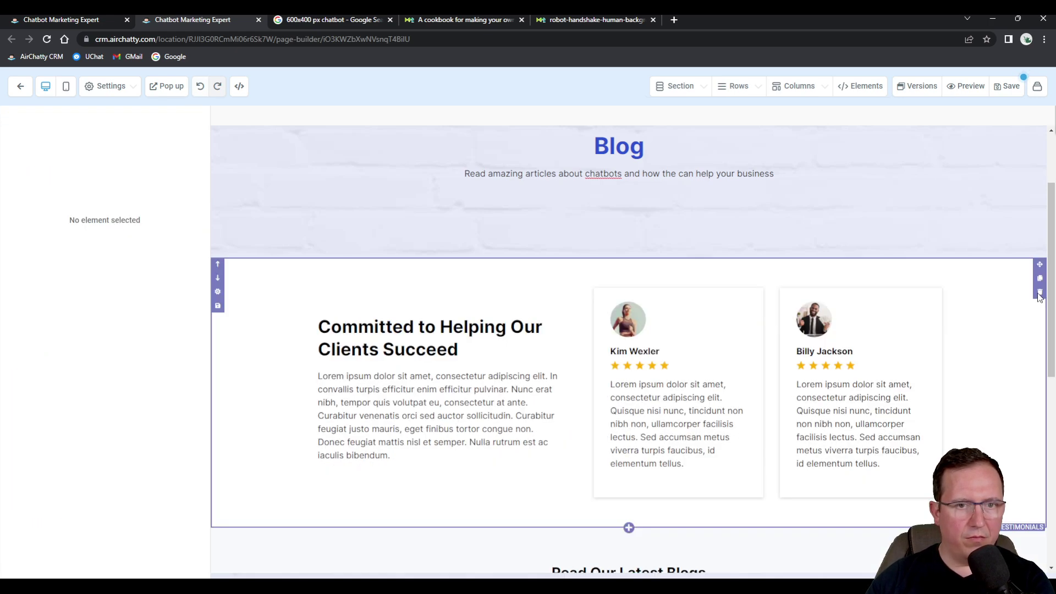
{"action": "left_click", "coordinate": [1040, 294]}
Delete the "Read Our Latest Blogs" section above the footer
{"action": "scroll", "coordinate": [469, 458], "scroll_direction": "down", "scroll_amount": 1}
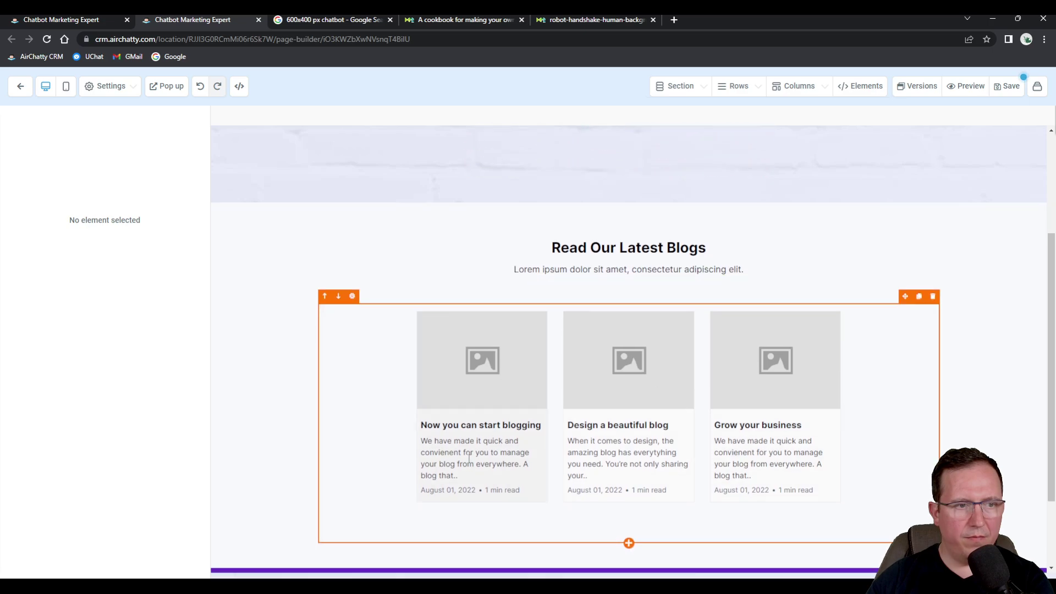
{"action": "left_click", "coordinate": [1024, 271]}
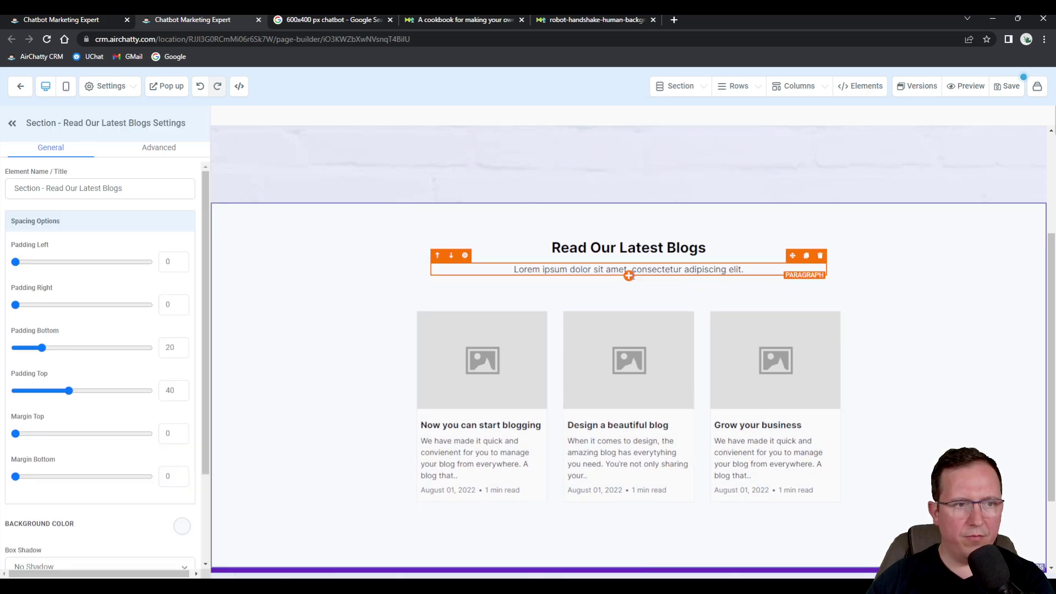
{"action": "scroll", "coordinate": [660, 292], "scroll_direction": "down", "scroll_amount": 2}
{"action": "scroll", "coordinate": [760, 245], "scroll_direction": "up", "scroll_amount": 2}
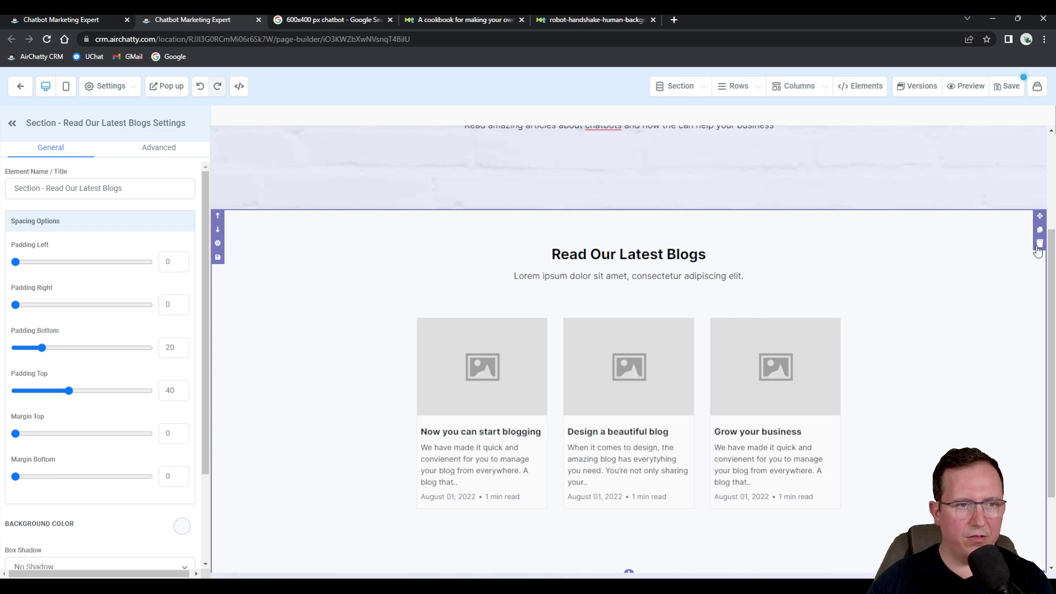
{"action": "left_click", "coordinate": [1040, 243]}
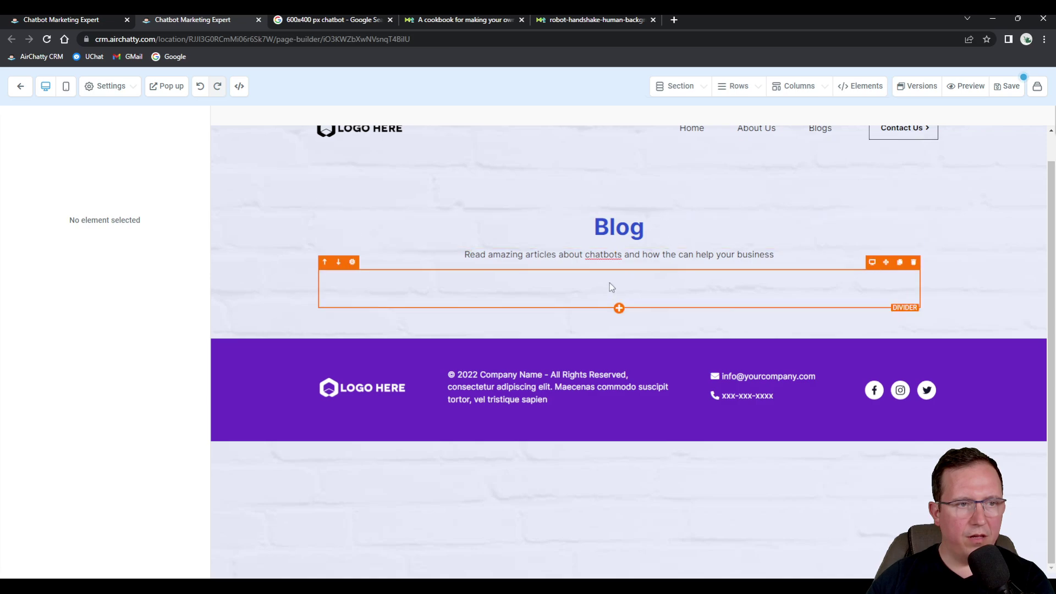
Add a full width section between the Blog header and the footer, and insert a 1 column row in it
{"action": "left_click", "coordinate": [257, 318]}
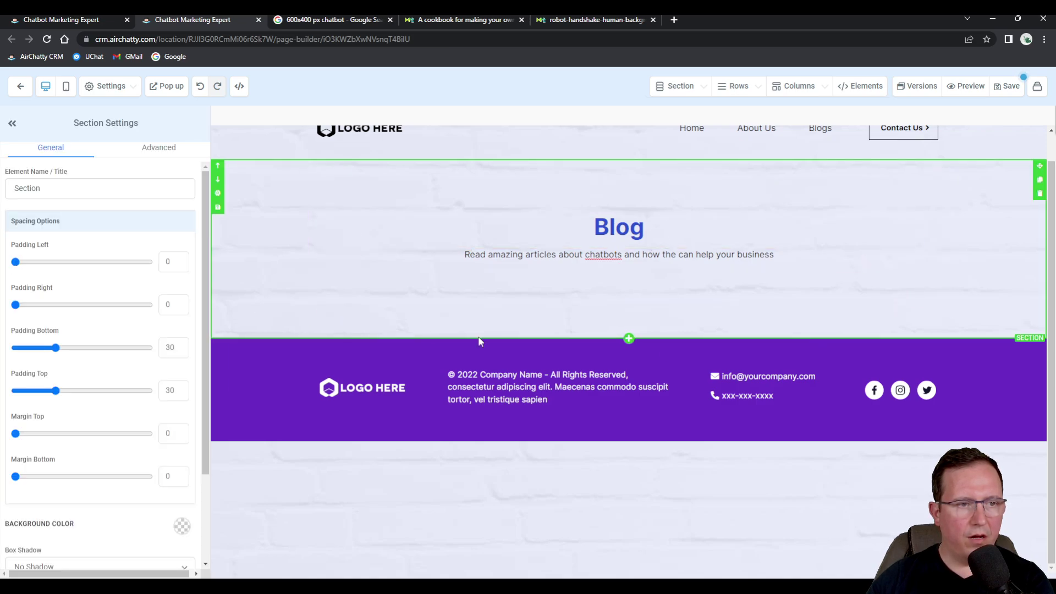
{"action": "left_click", "coordinate": [629, 339]}
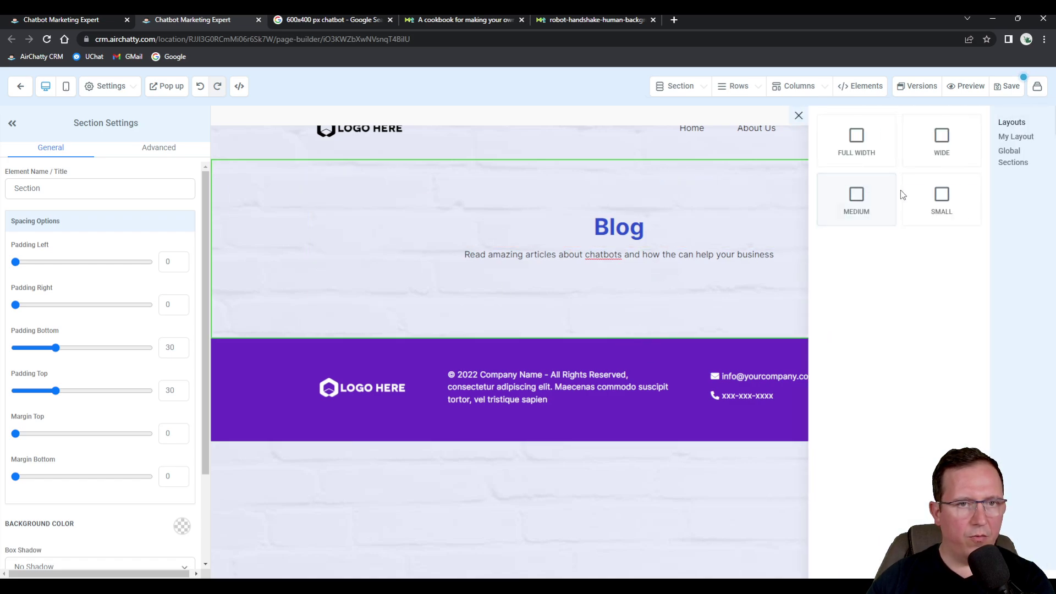
{"action": "left_click", "coordinate": [864, 153]}
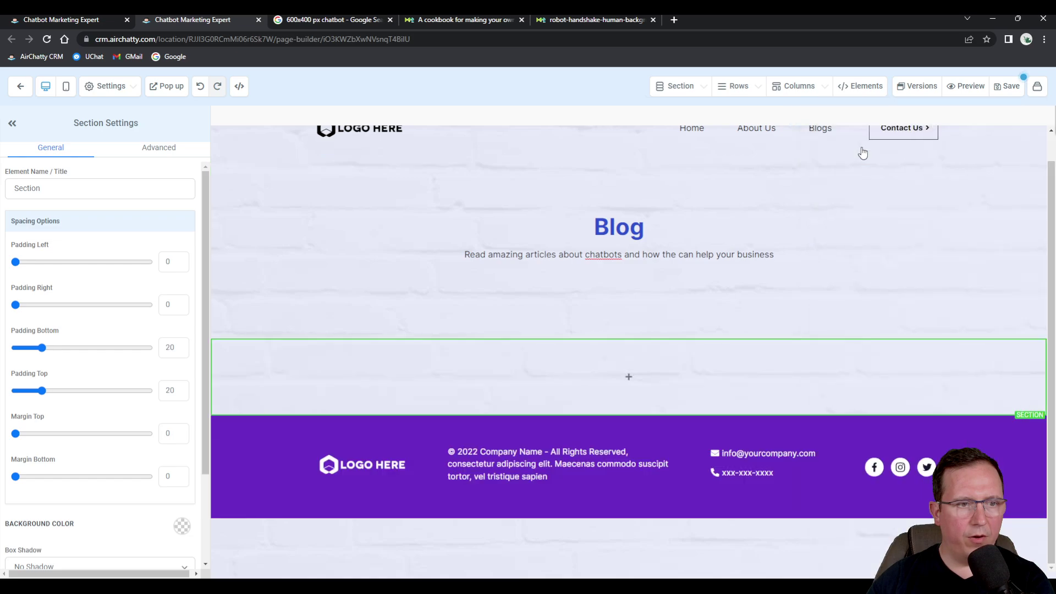
{"action": "left_click", "coordinate": [632, 379]}
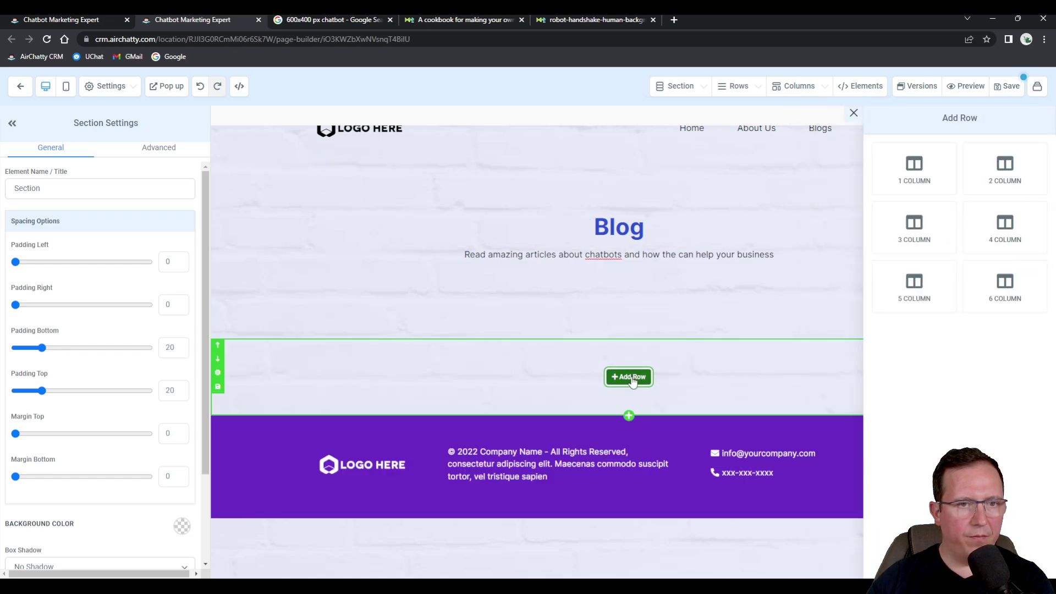
{"action": "left_click", "coordinate": [915, 177]}
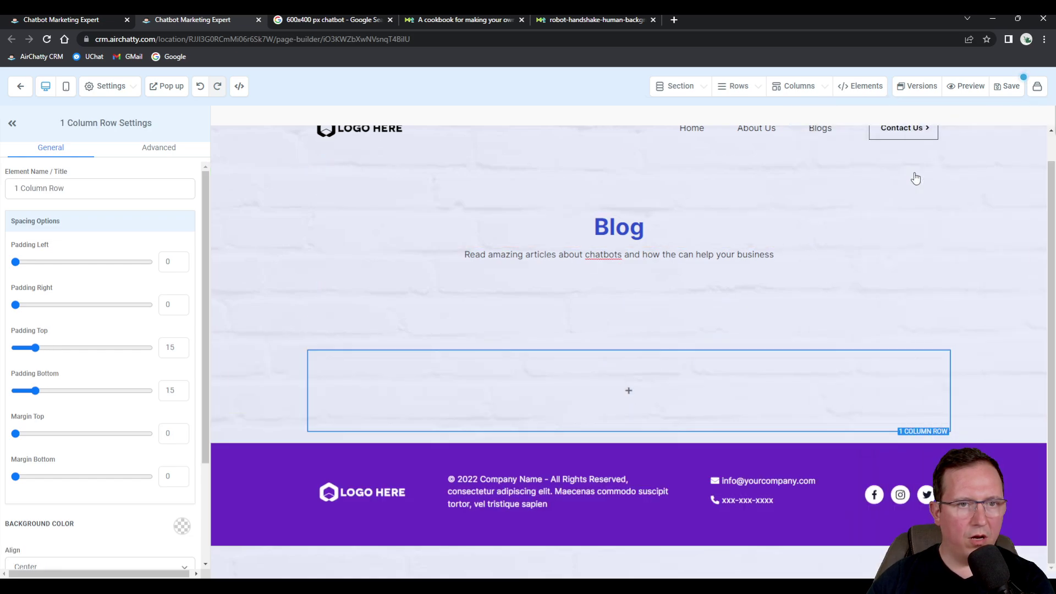
Add a Blog Post List element to the empty column of the new row
{"action": "left_click", "coordinate": [630, 392]}
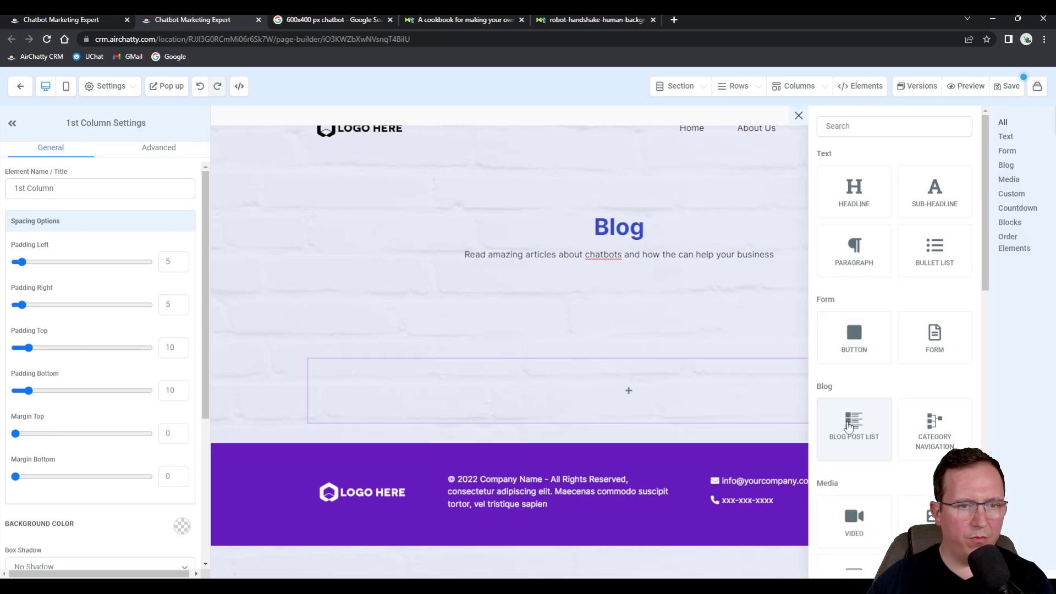
{"action": "scroll", "coordinate": [856, 430], "scroll_direction": "down", "scroll_amount": 3}
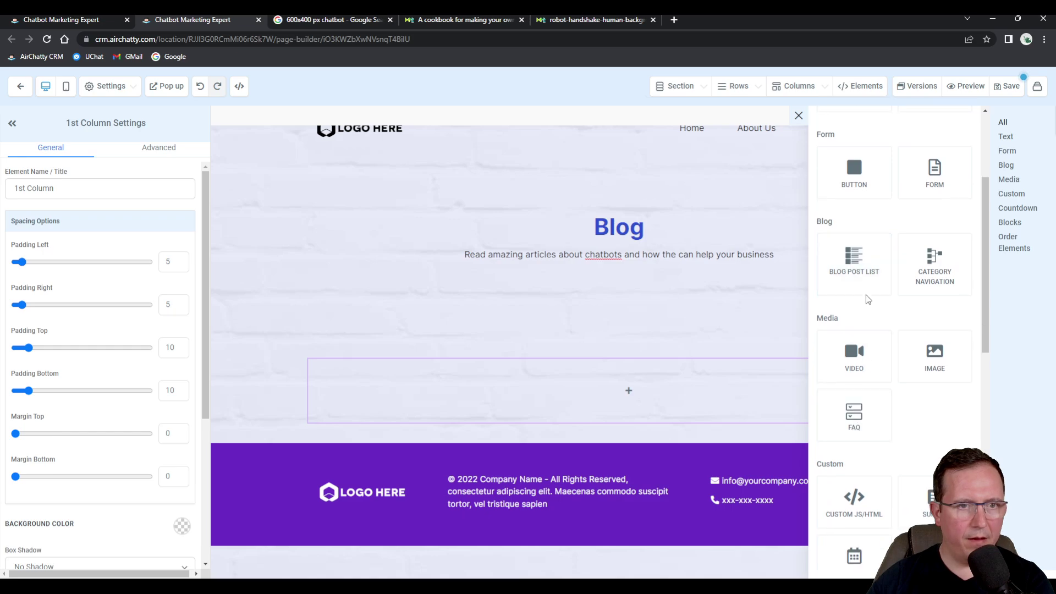
{"action": "left_click", "coordinate": [855, 259]}
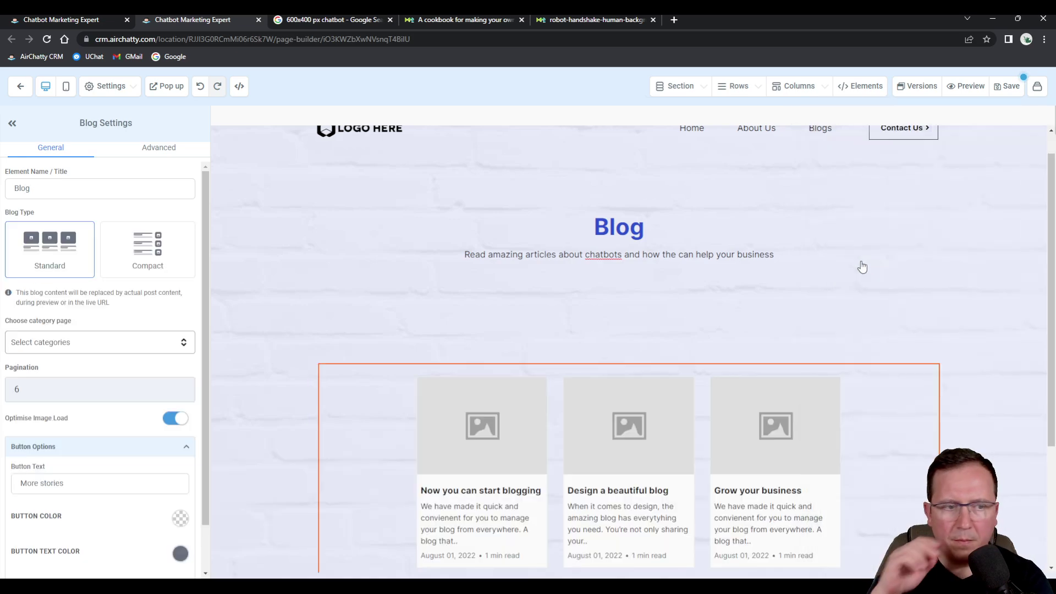
{"action": "scroll", "coordinate": [862, 267], "scroll_direction": "down", "scroll_amount": 3}
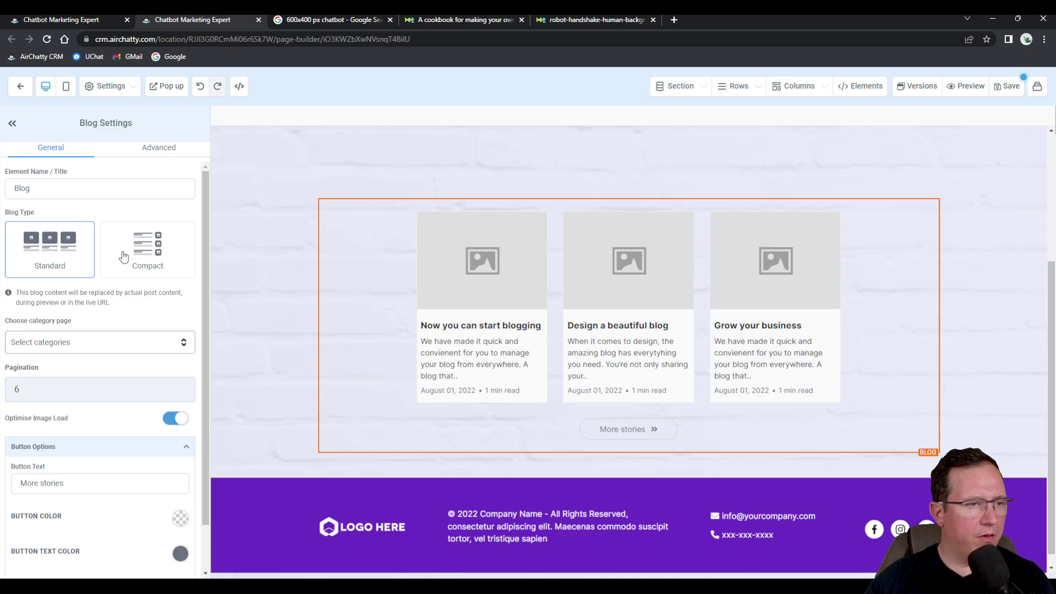
Try the Compact blog type, return the post list to Standard, and select the General category for it
{"action": "left_click", "coordinate": [146, 252]}
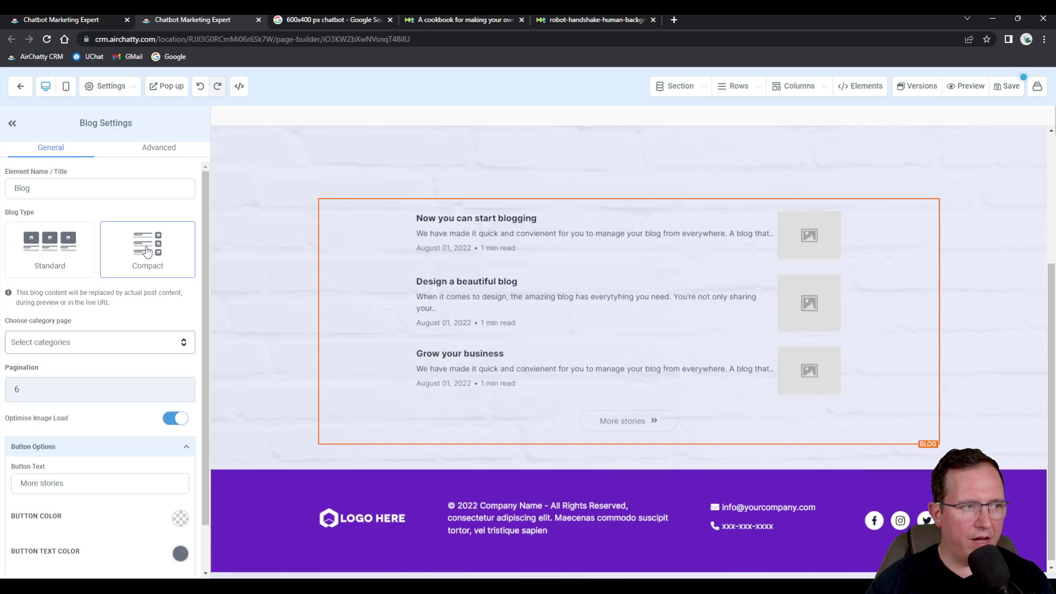
{"action": "left_click", "coordinate": [41, 253]}
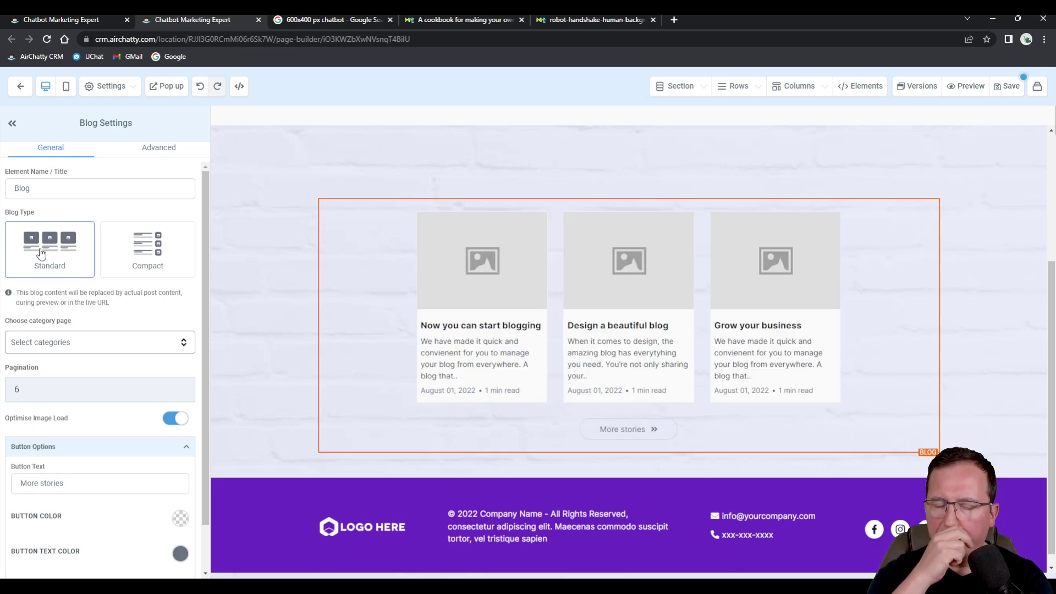
{"action": "left_click", "coordinate": [73, 346]}
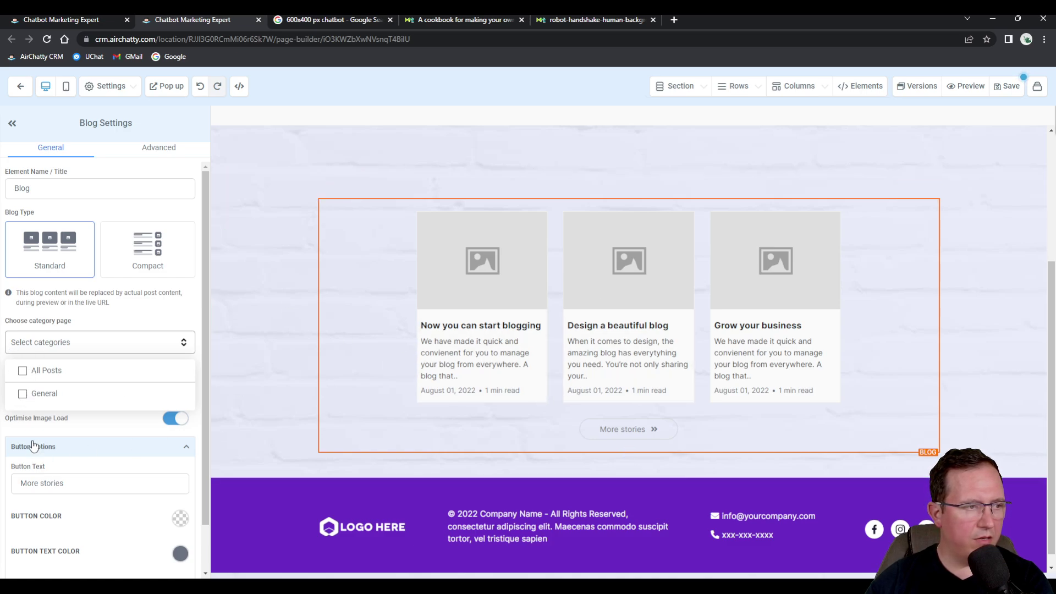
{"action": "left_click", "coordinate": [22, 394]}
Set the post list's pagination to 3 and its button text to "More articles"
{"action": "double_click", "coordinate": [10, 415]}
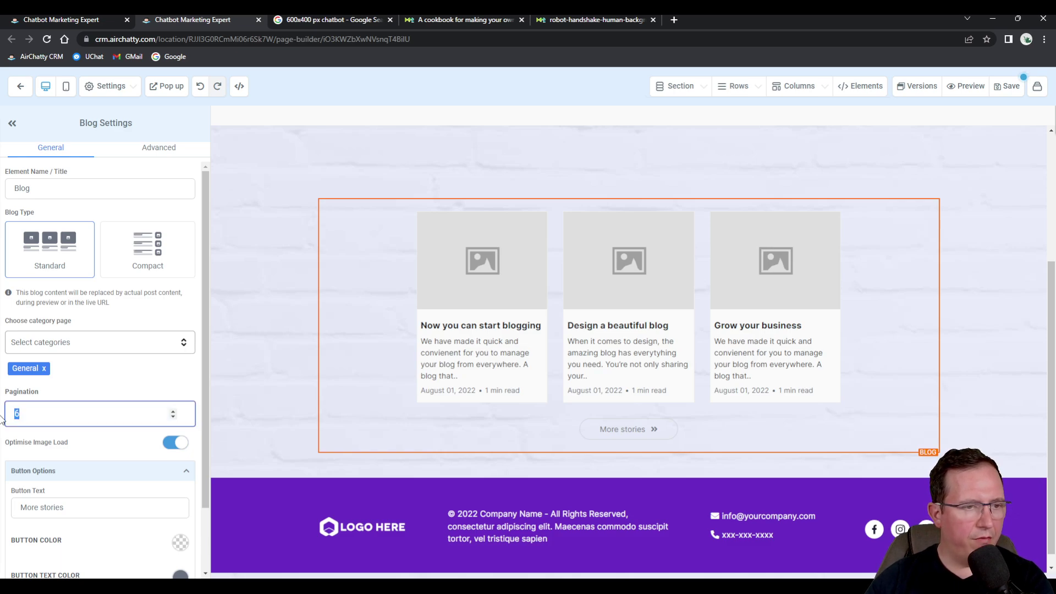
{"action": "type", "text": "3"}
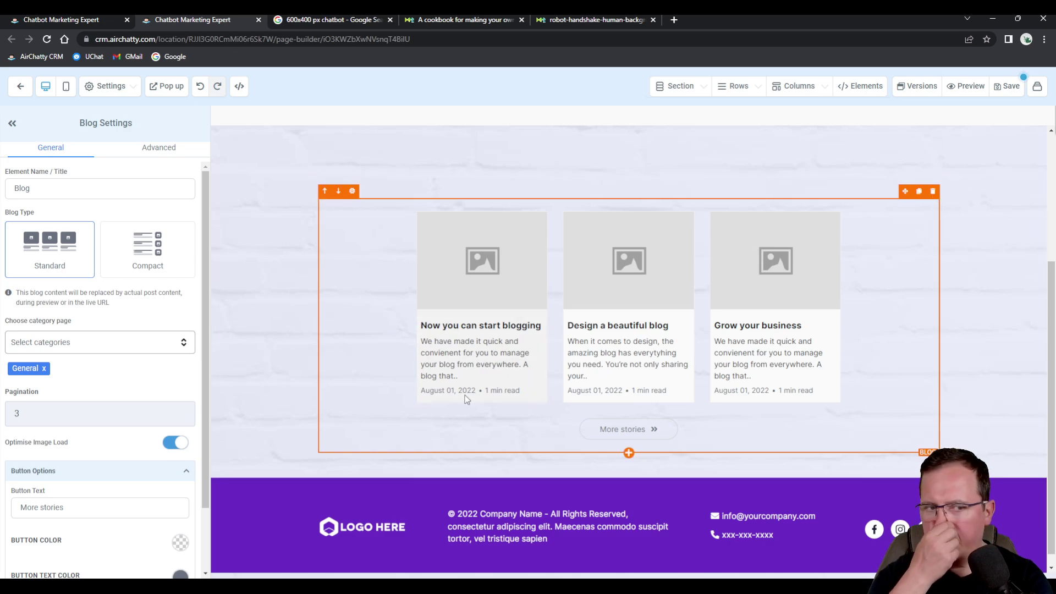
{"action": "scroll", "coordinate": [63, 435], "scroll_direction": "down", "scroll_amount": 1}
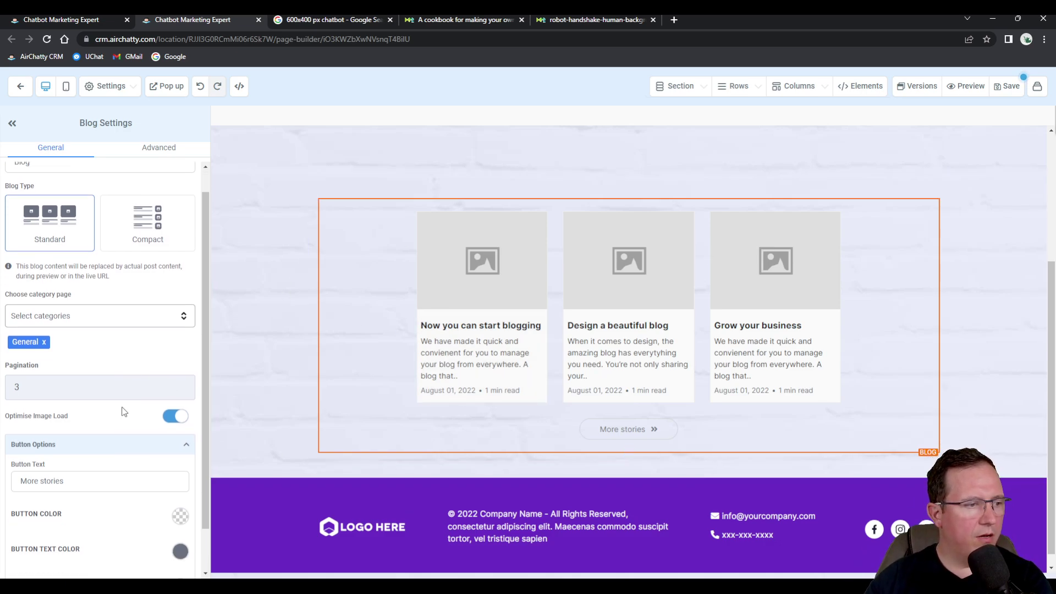
{"action": "left_click_drag", "start_coordinate": [64, 435], "coordinate": [1, 440]}
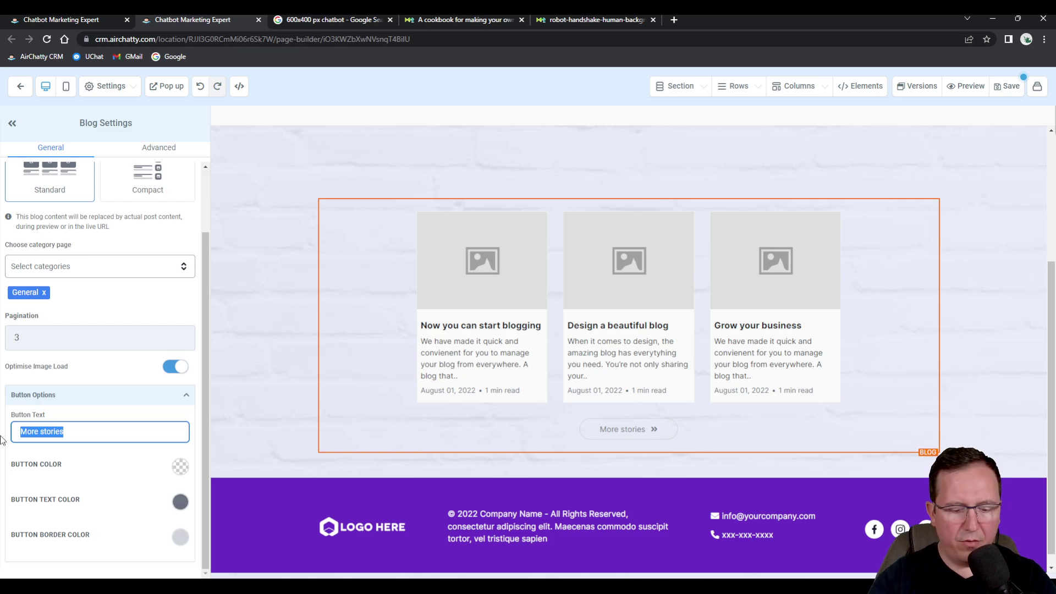
{"action": "type", "text": "More articles"}
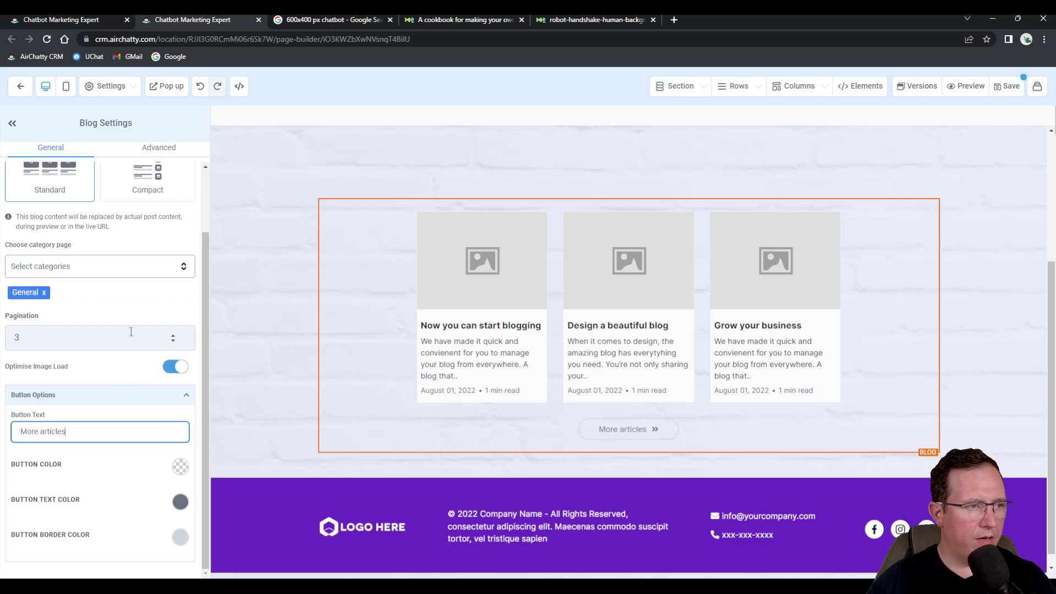
{"action": "left_click", "coordinate": [150, 283]}
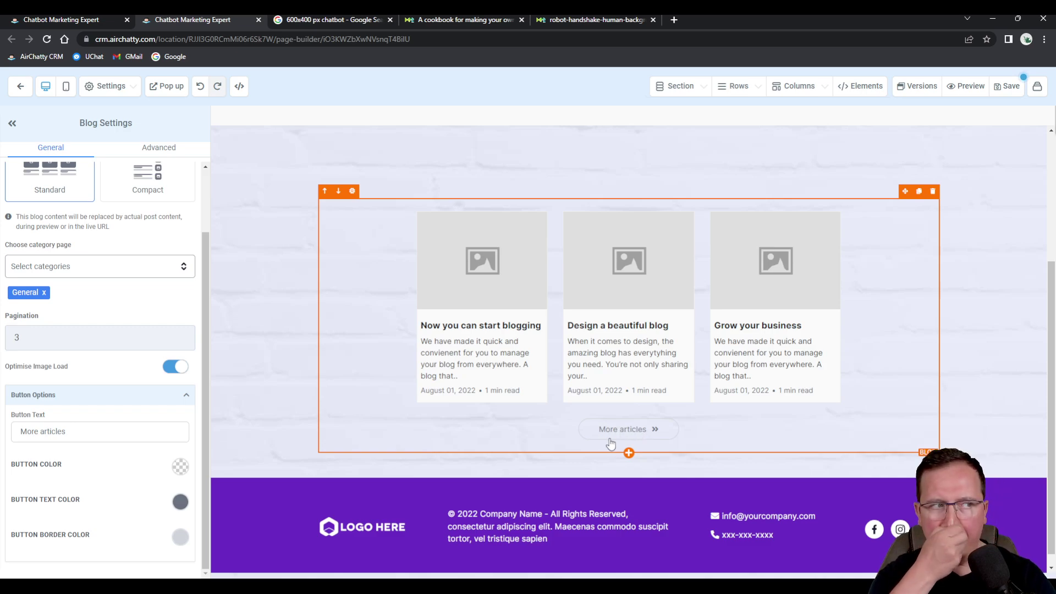
Delete the divider below the Blog header's subtitle and save the page
{"action": "scroll", "coordinate": [610, 442], "scroll_direction": "up", "scroll_amount": 4}
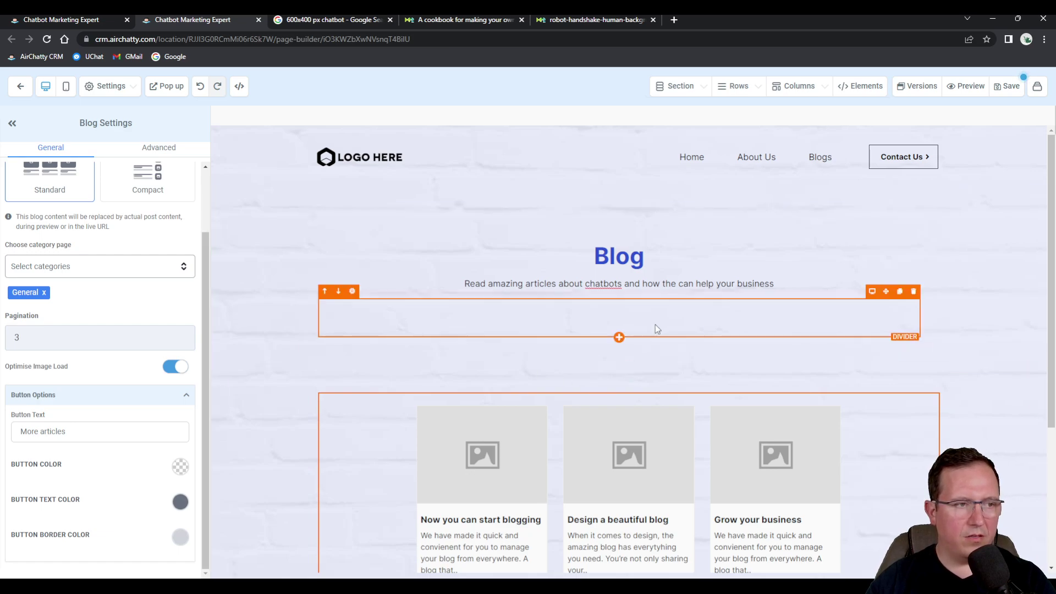
{"action": "left_click", "coordinate": [914, 292]}
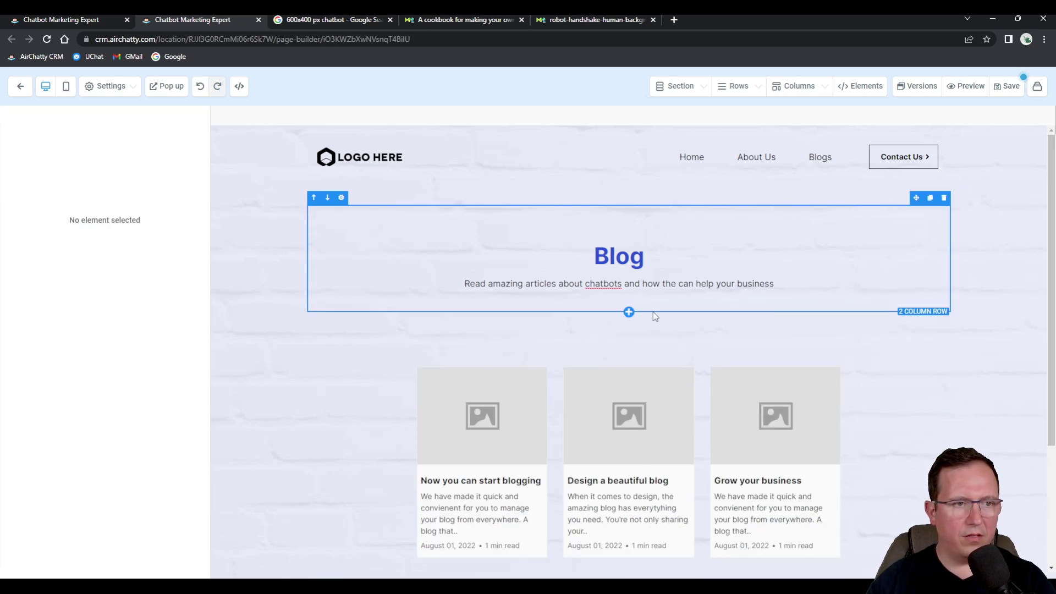
{"action": "scroll", "coordinate": [769, 376], "scroll_direction": "down", "scroll_amount": 4}
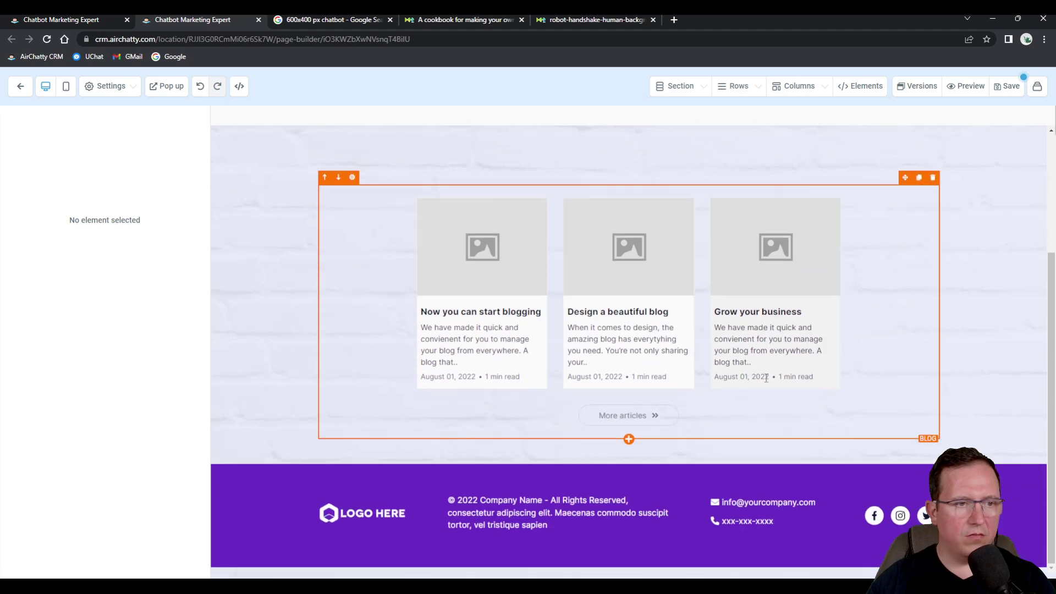
{"action": "scroll", "coordinate": [768, 377], "scroll_direction": "up", "scroll_amount": 4}
{"action": "left_click", "coordinate": [1009, 86]}
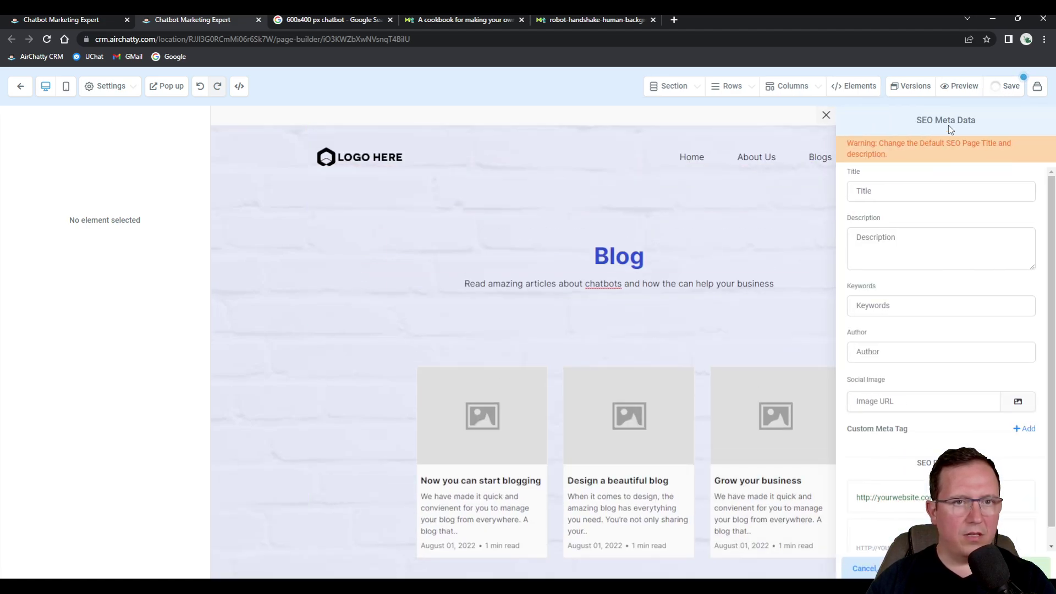
Preview the Blog page and open the "Info about chatbot industry" post to examine its layout and full content
{"action": "left_click", "coordinate": [964, 89]}
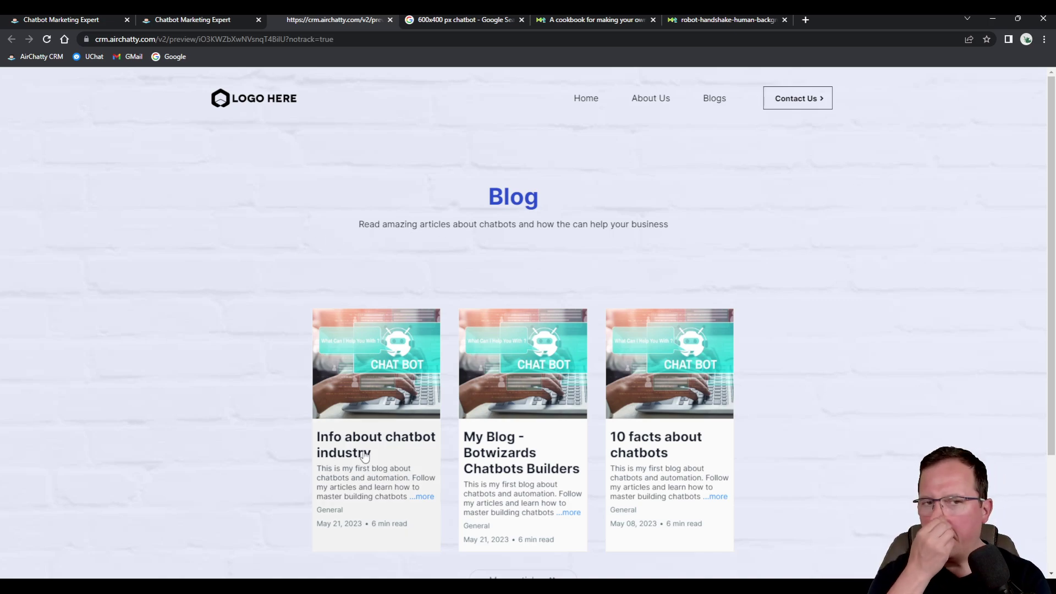
{"action": "scroll", "coordinate": [476, 383], "scroll_direction": "down", "scroll_amount": 3}
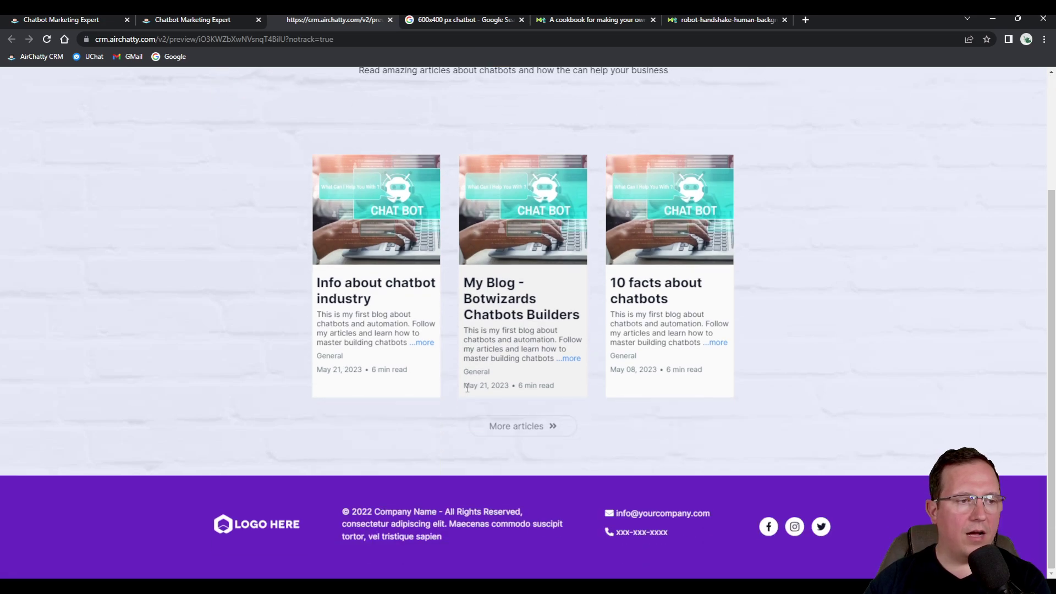
{"action": "left_click", "coordinate": [361, 220]}
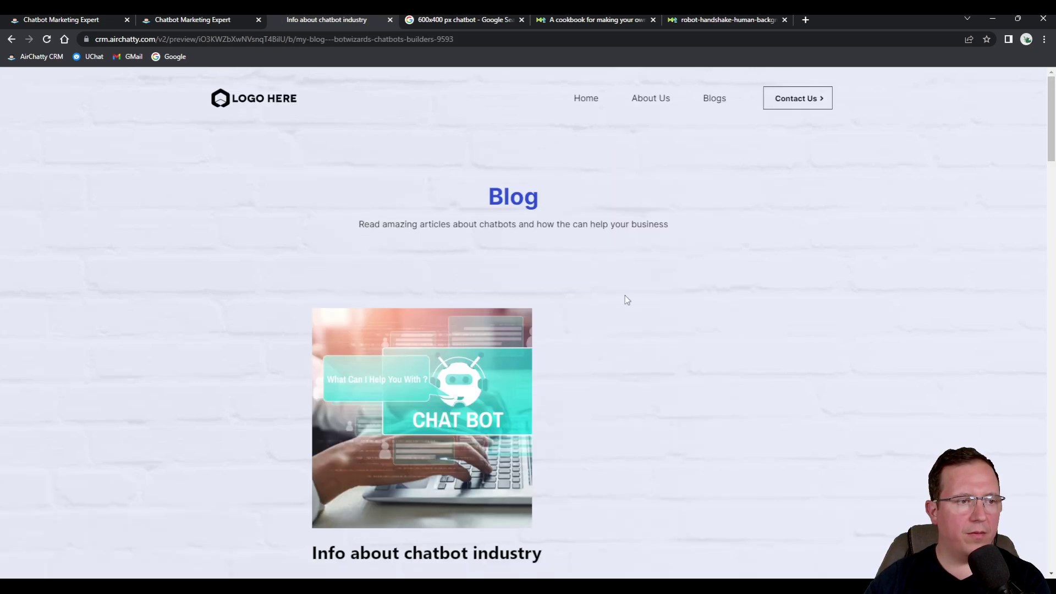
{"action": "scroll", "coordinate": [625, 300], "scroll_direction": "down", "scroll_amount": 7}
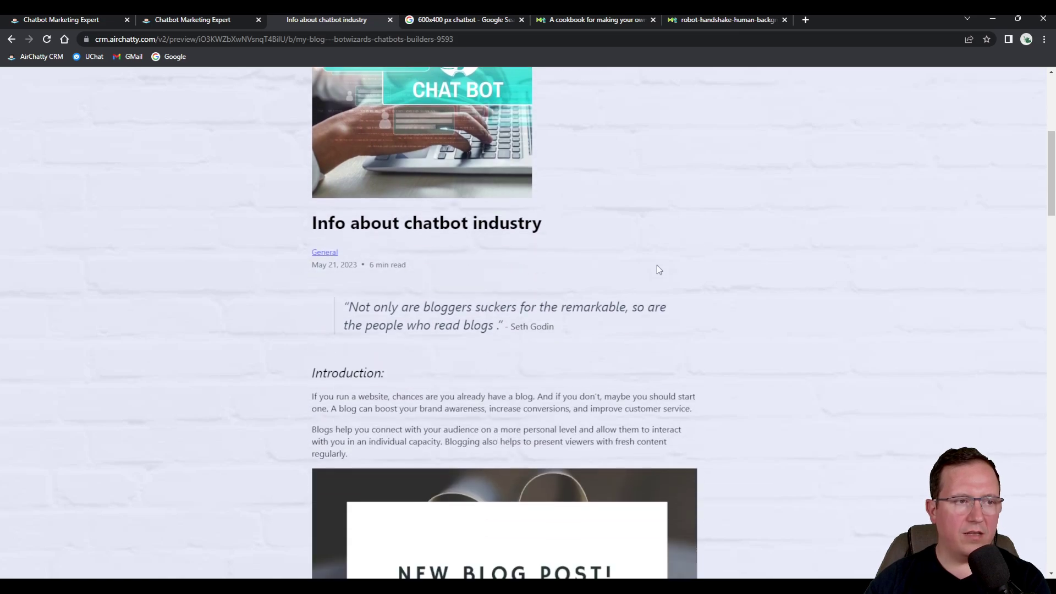
{"action": "scroll", "coordinate": [657, 265], "scroll_direction": "down", "scroll_amount": 20}
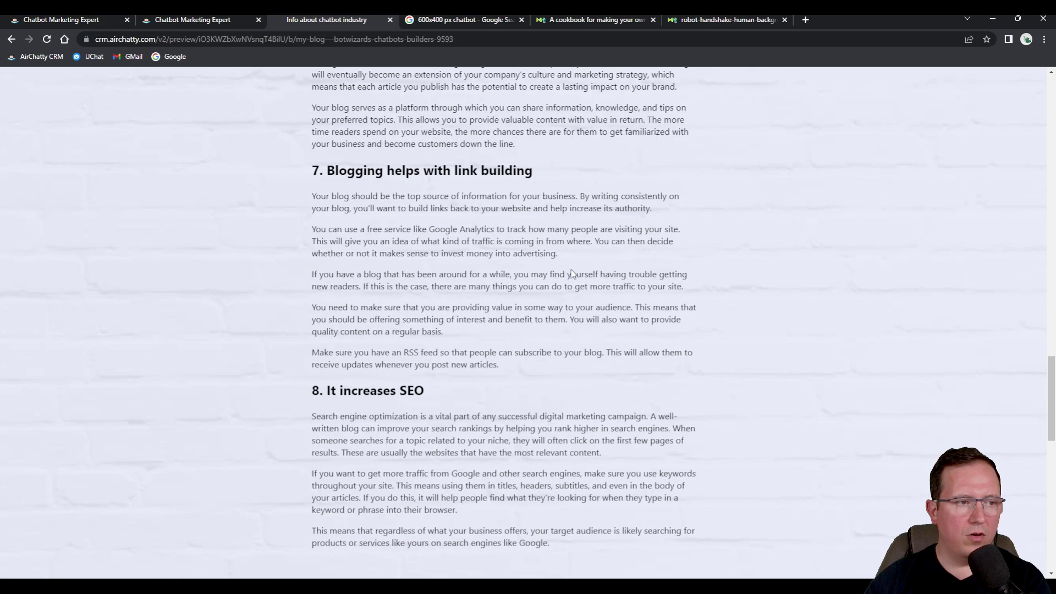
{"action": "scroll", "coordinate": [572, 274], "scroll_direction": "down", "scroll_amount": 5}
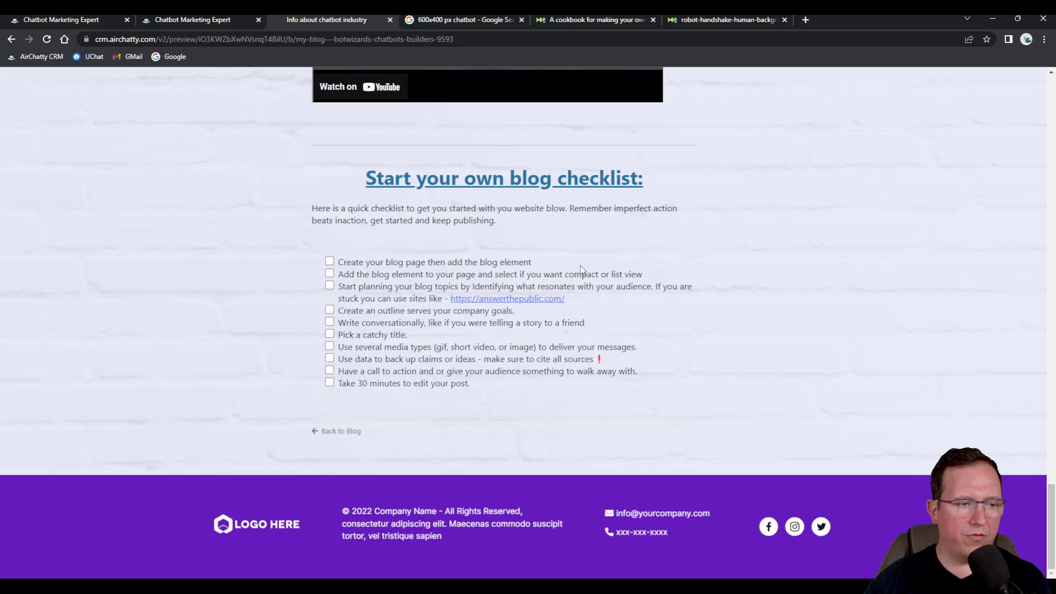
{"action": "scroll", "coordinate": [580, 270], "scroll_direction": "up", "scroll_amount": 20}
{"action": "scroll", "coordinate": [578, 337], "scroll_direction": "down", "scroll_amount": 3}
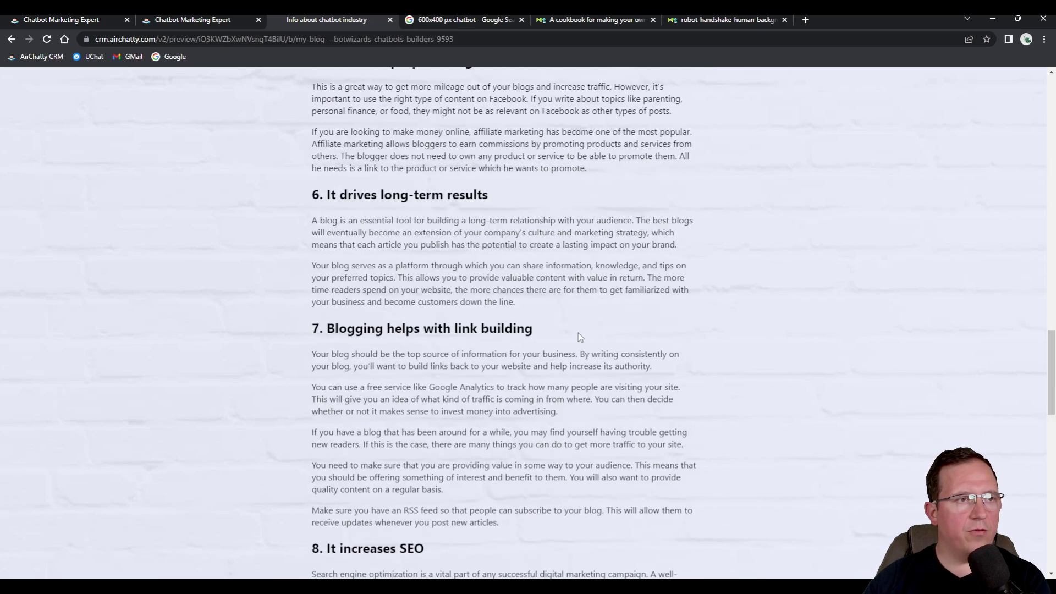
{"action": "scroll", "coordinate": [576, 325], "scroll_direction": "down", "scroll_amount": 6}
{"action": "scroll", "coordinate": [572, 315], "scroll_direction": "up", "scroll_amount": 2}
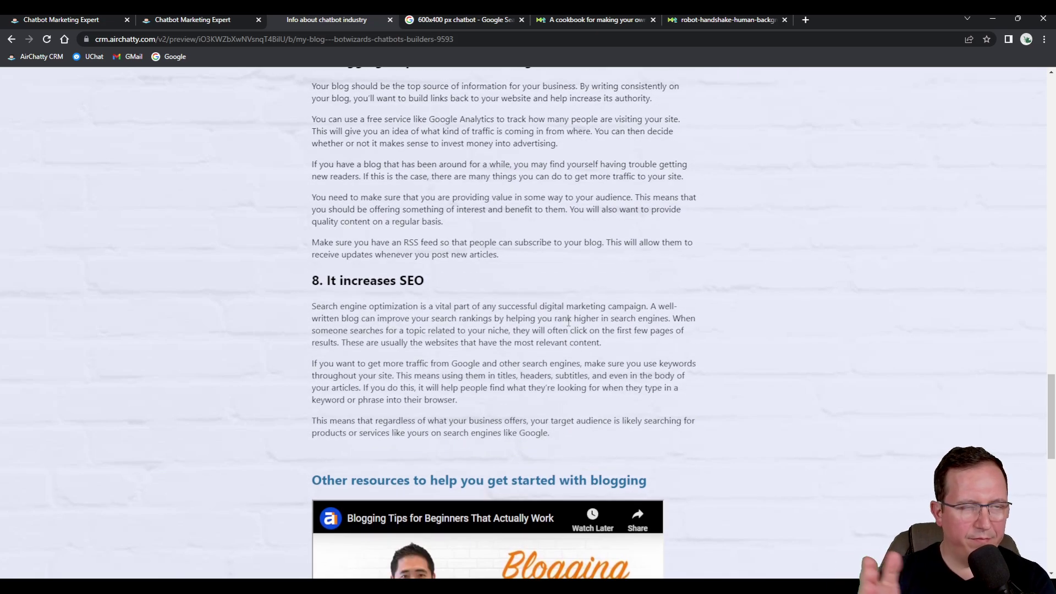